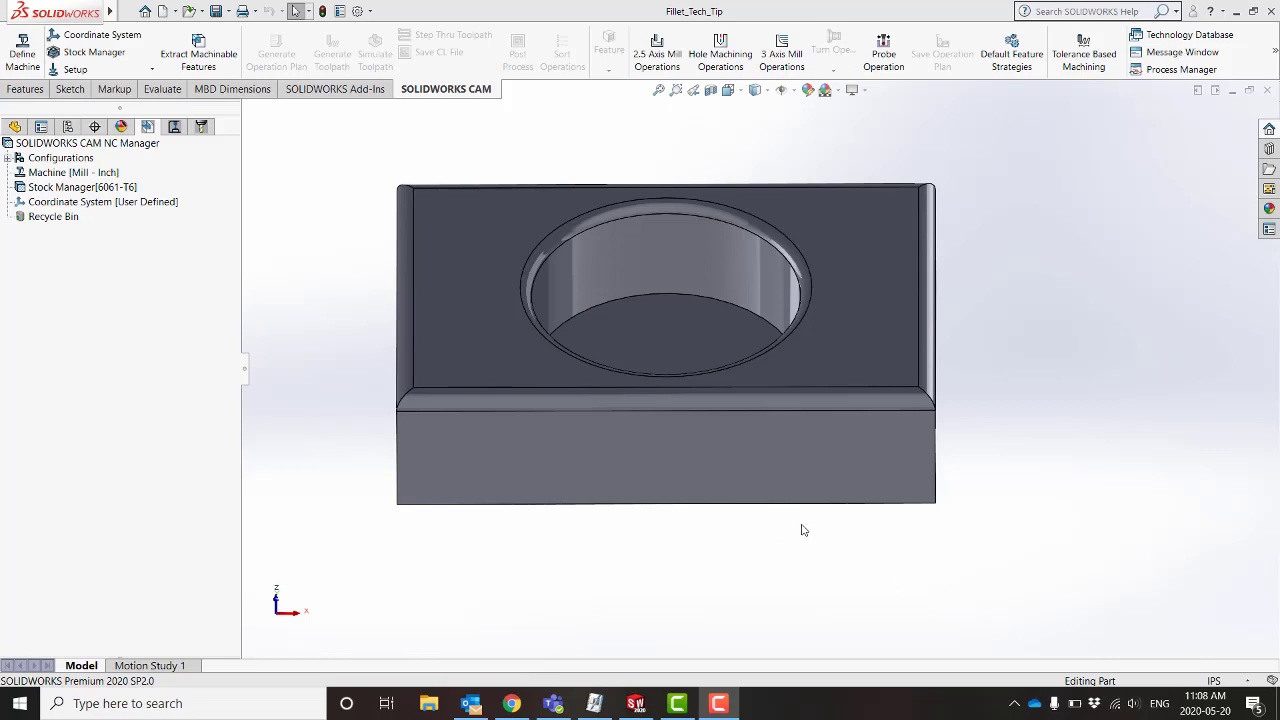
Step: Orbit the block to inspect the pocket, right side and top face
{"action": "middle_click_drag", "start_coordinate": [801, 530], "coordinate": [808, 535]}
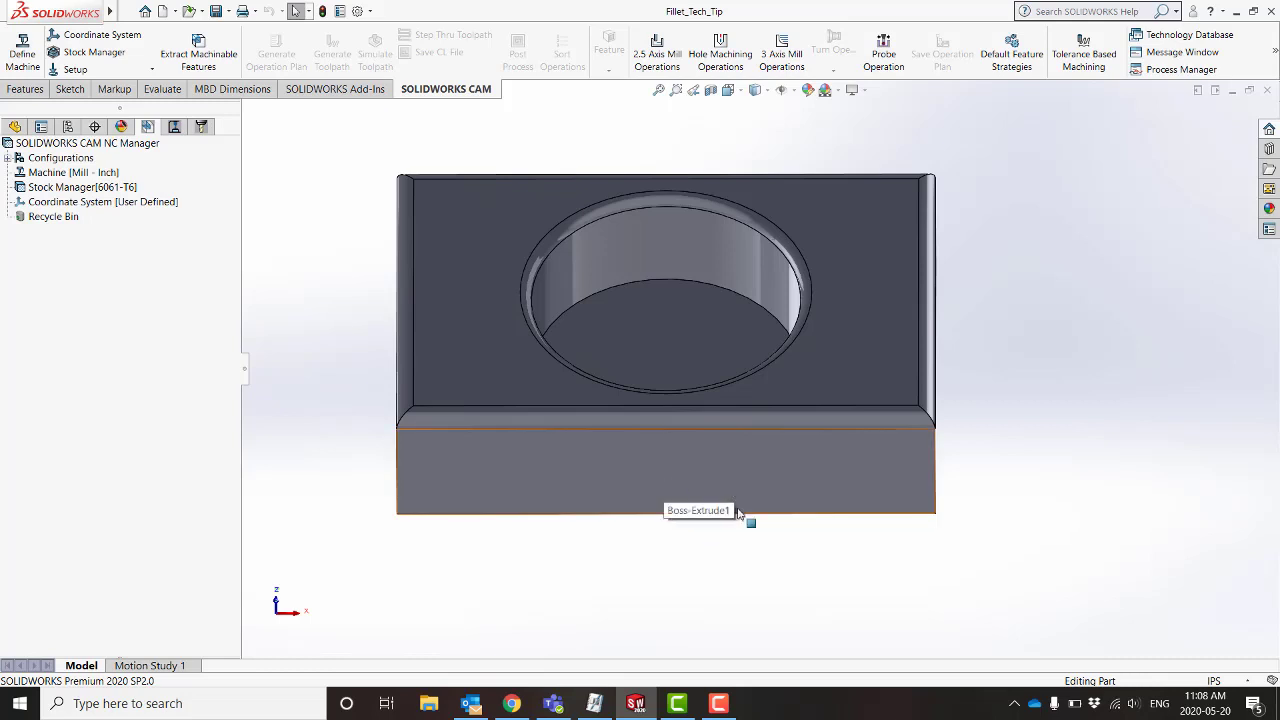
{"action": "mouse_move", "coordinate": [727, 490]}
{"action": "middle_mouse_down"}
{"action": "mouse_move", "coordinate": [737, 503]}
{"action": "mouse_move", "coordinate": [737, 489]}
{"action": "middle_mouse_up"}
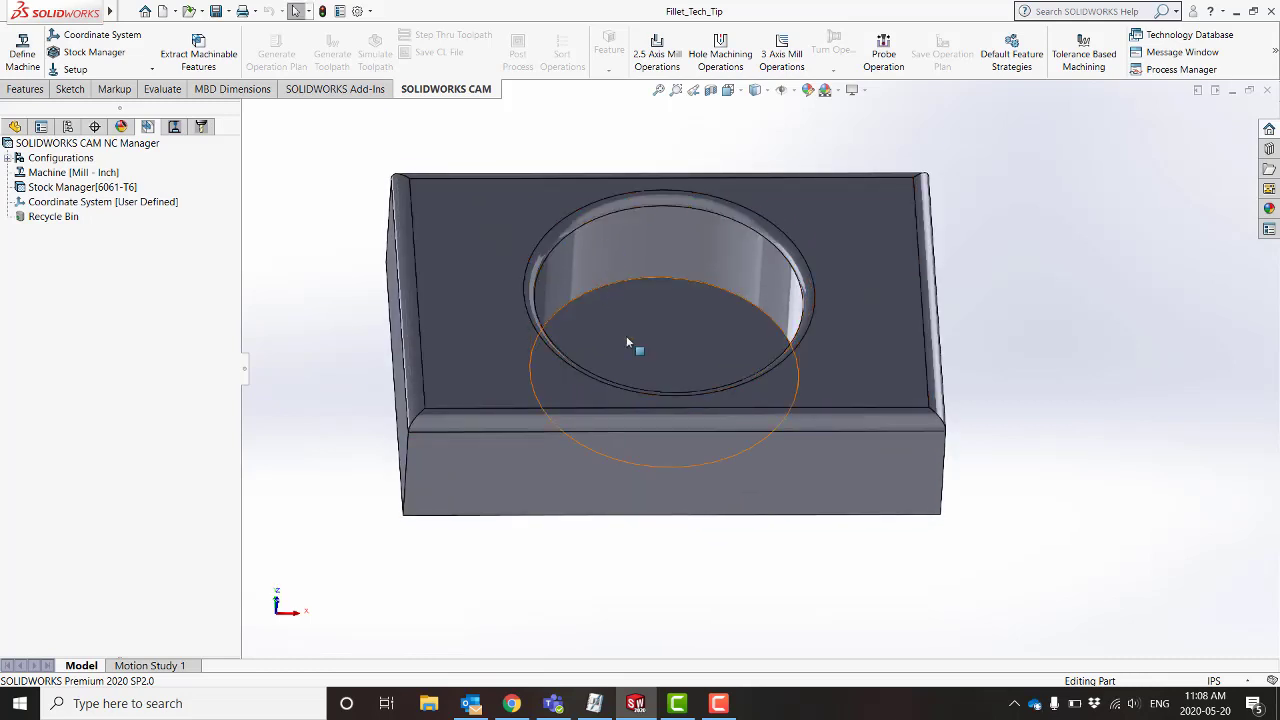
{"action": "middle_click_drag", "start_coordinate": [626, 335], "coordinate": [630, 337]}
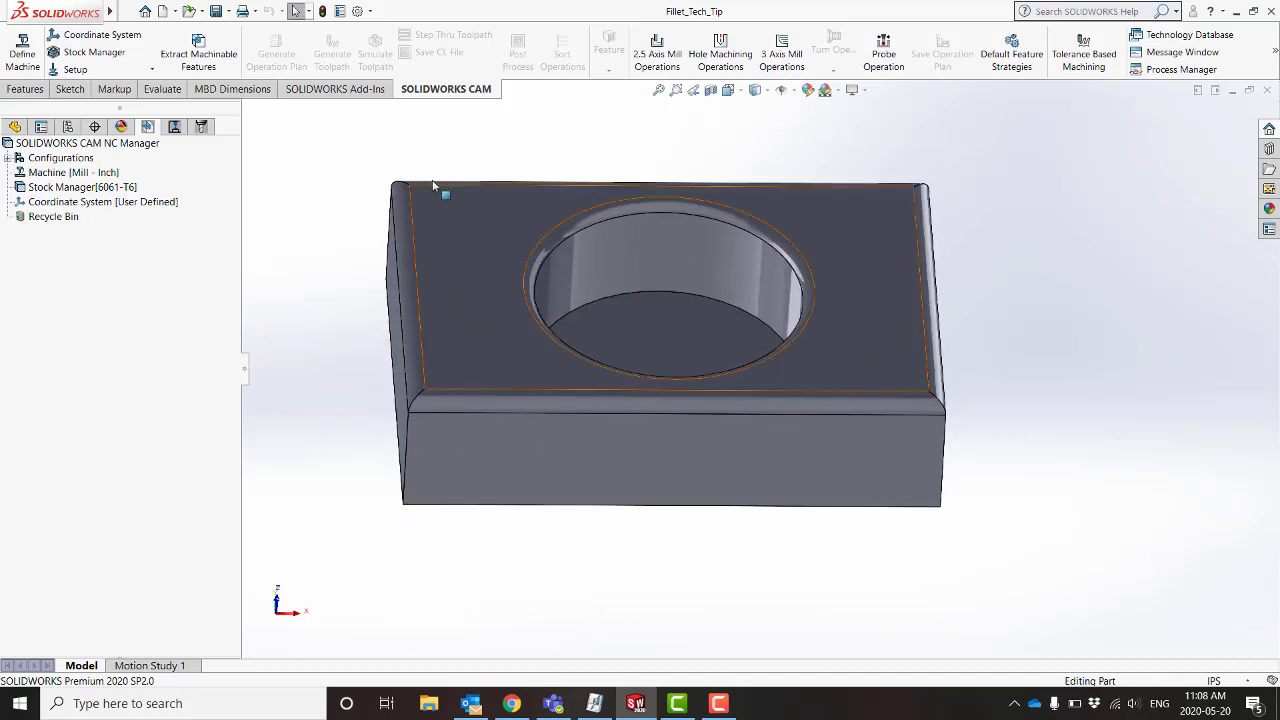
{"action": "mouse_move", "coordinate": [923, 511]}
{"action": "middle_mouse_down"}
{"action": "mouse_move", "coordinate": [902, 534]}
{"action": "mouse_move", "coordinate": [913, 524]}
{"action": "middle_mouse_up"}
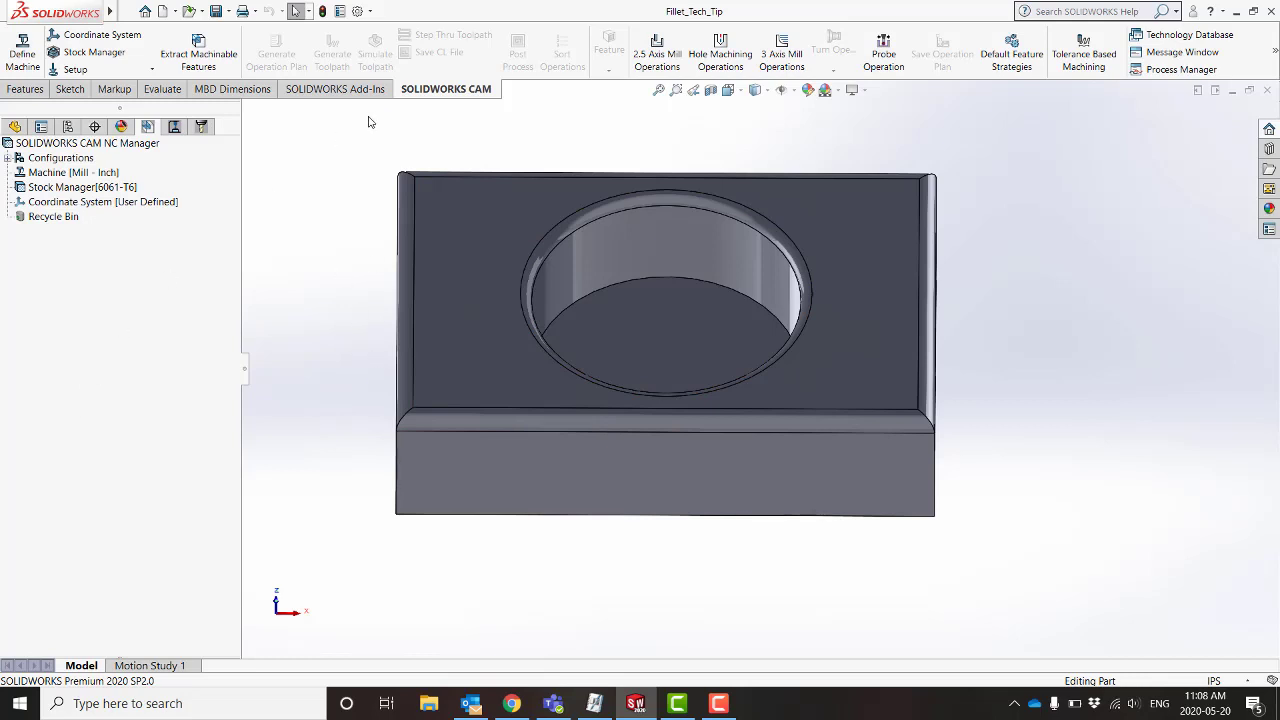
Step: Create a mill setup on the block's top face with the Perimeter feature turned off
{"action": "left_click", "coordinate": [81, 75]}
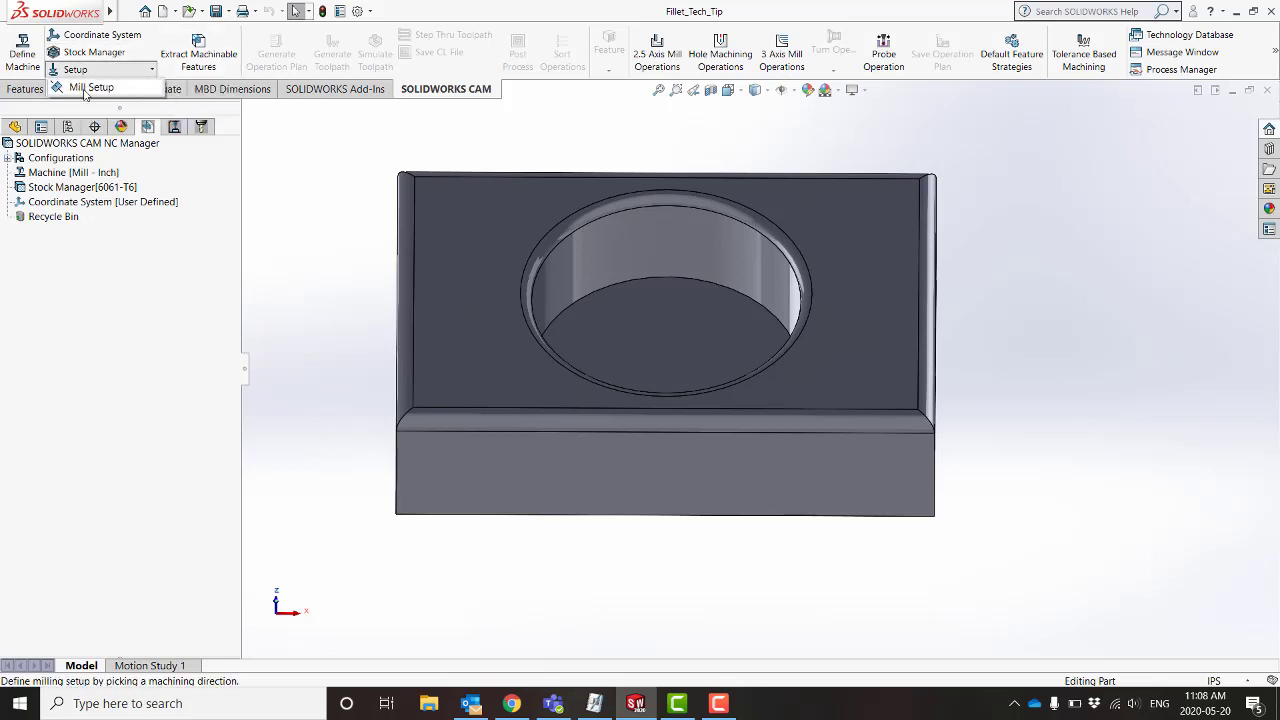
{"action": "left_click", "coordinate": [88, 88]}
{"action": "left_click", "coordinate": [870, 312]}
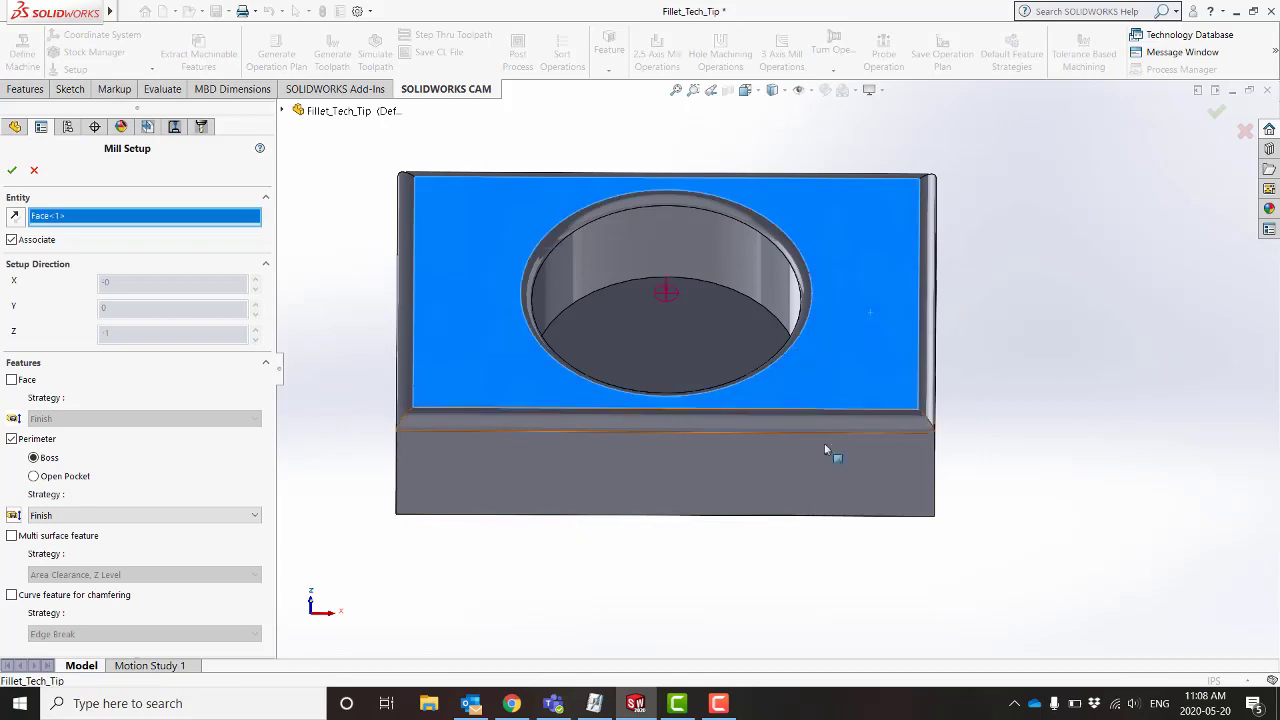
{"action": "middle_click_drag", "start_coordinate": [825, 450], "coordinate": [790, 330]}
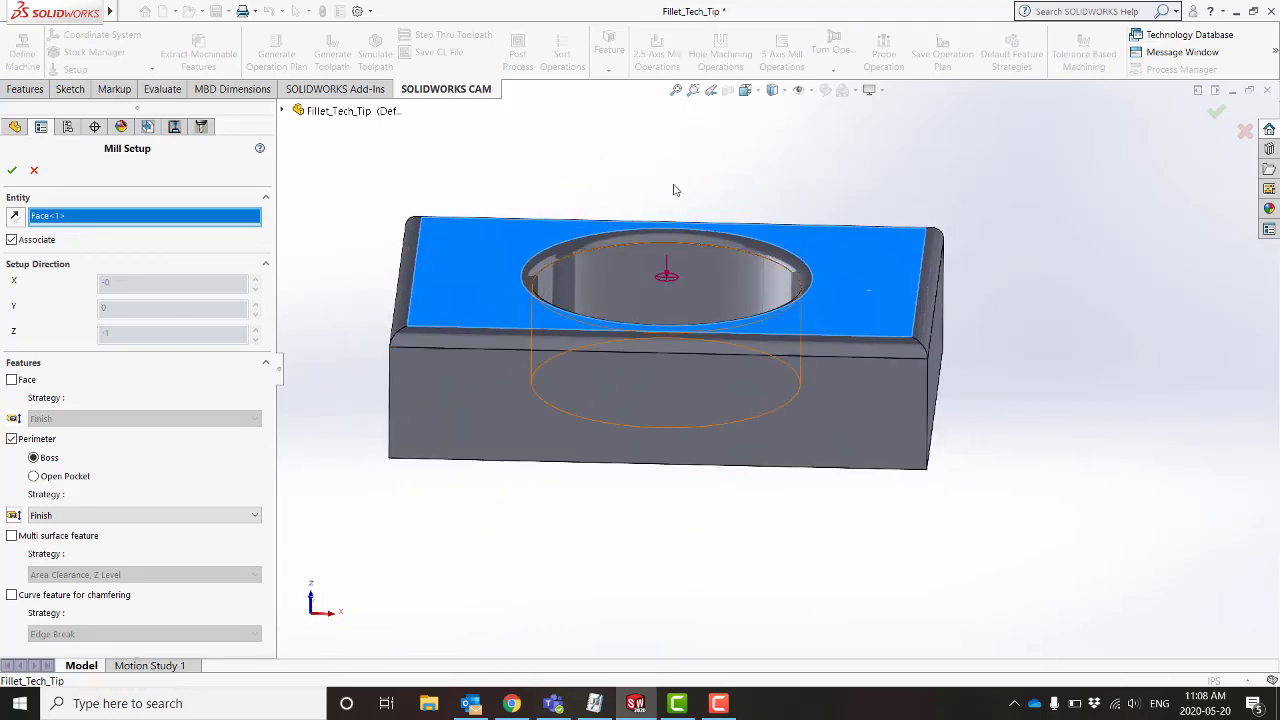
{"action": "mouse_move", "coordinate": [633, 354]}
{"action": "middle_mouse_down"}
{"action": "mouse_move", "coordinate": [616, 387]}
{"action": "mouse_move", "coordinate": [614, 371]}
{"action": "middle_mouse_up"}
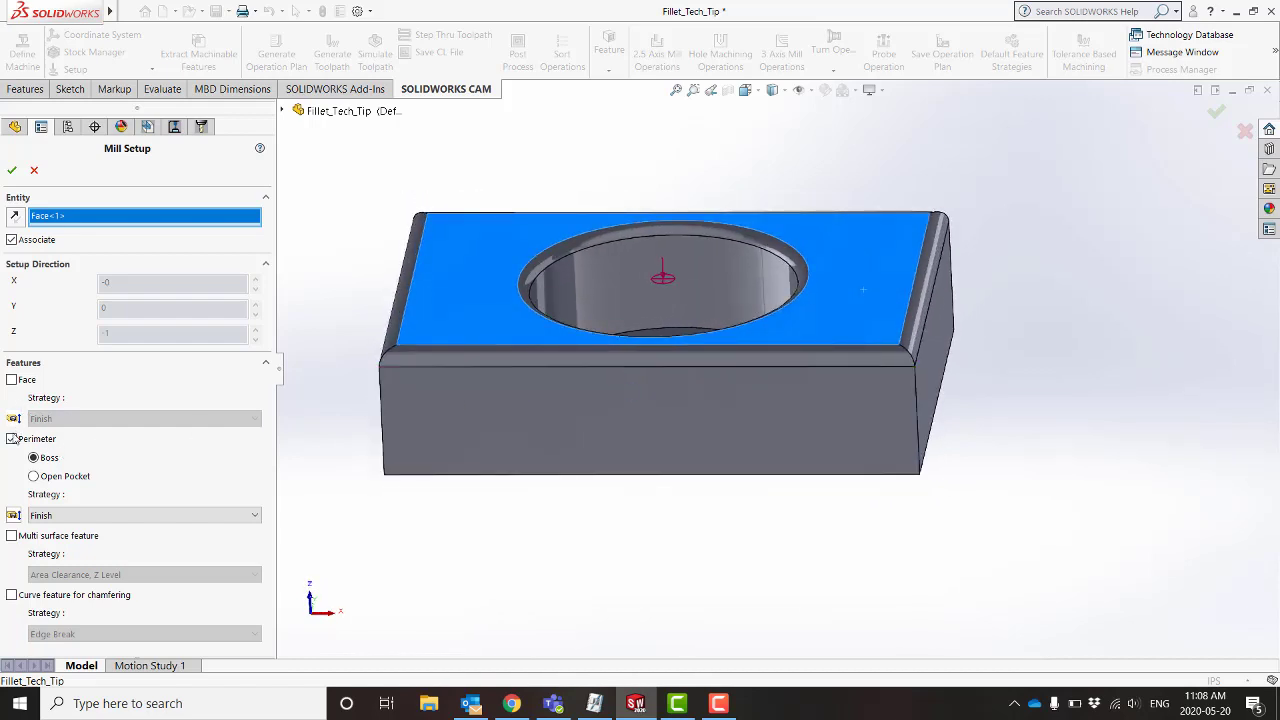
{"action": "left_click", "coordinate": [11, 438]}
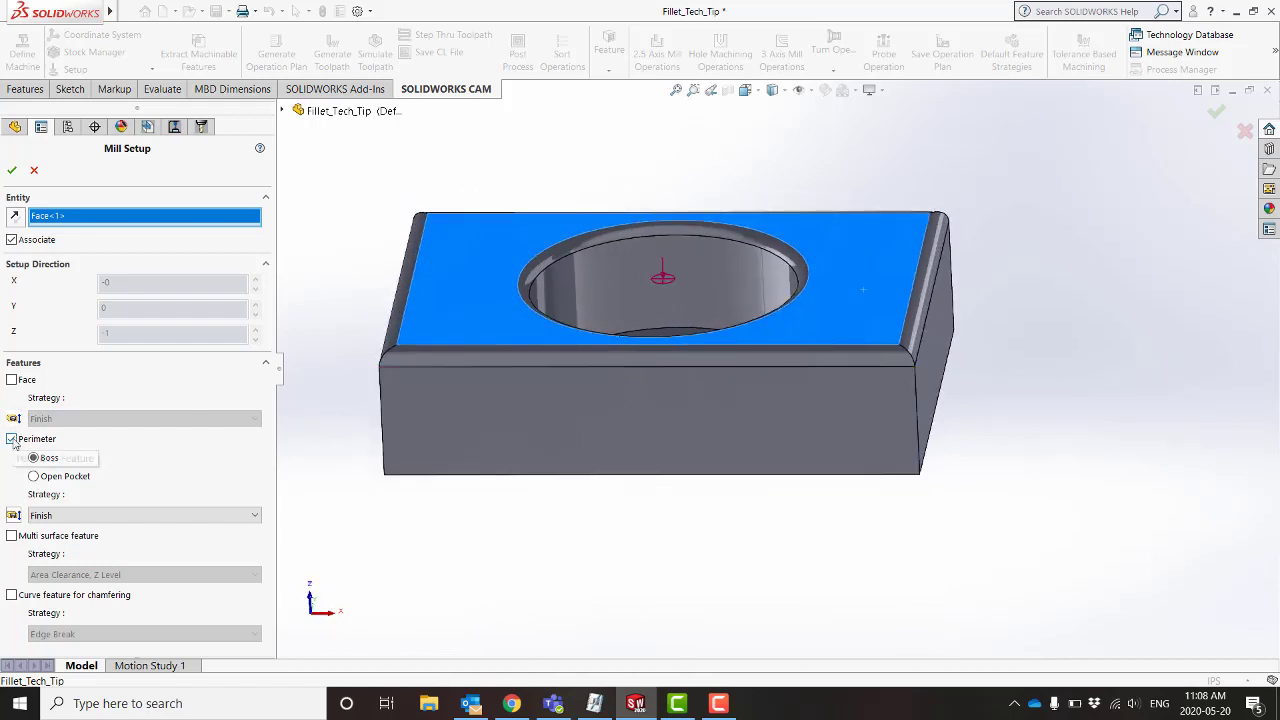
{"action": "left_click", "coordinate": [11, 170]}
{"action": "middle_click_drag", "start_coordinate": [848, 507], "coordinate": [850, 463]}
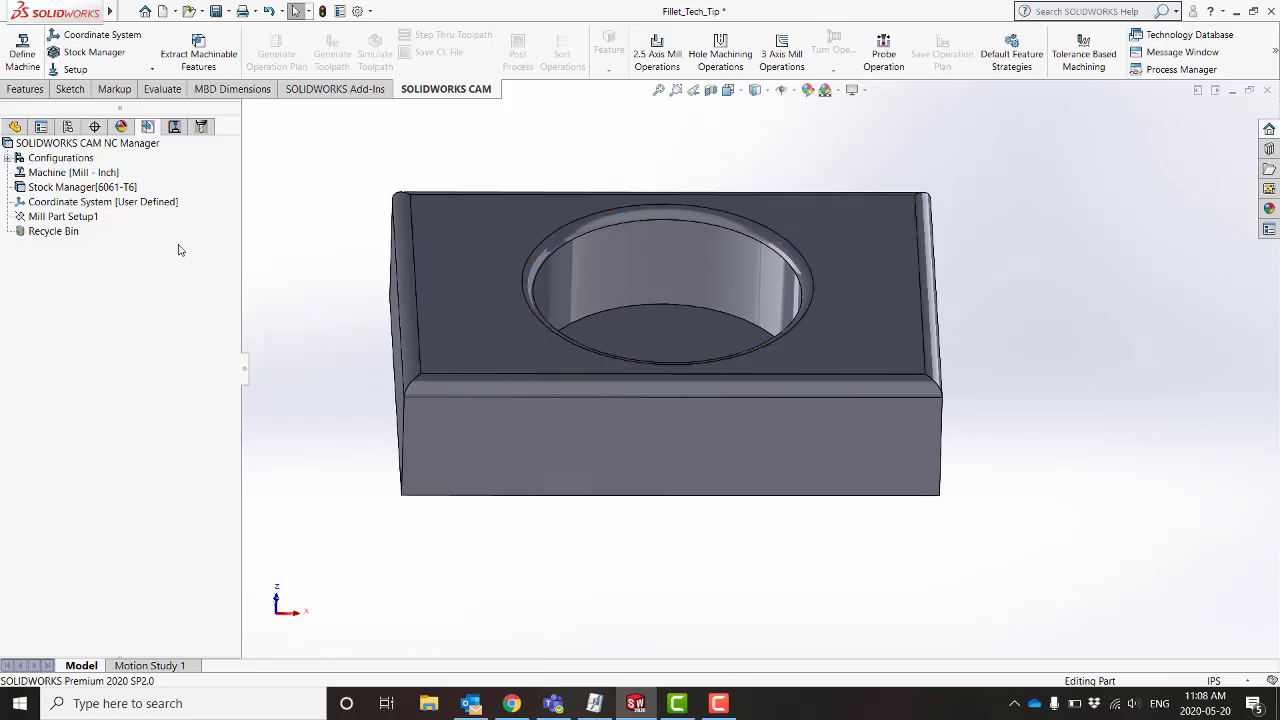
Step: Start a new 2.5 axis feature on Mill Part Setup1 with type Pocket
{"action": "right_click", "coordinate": [78, 220]}
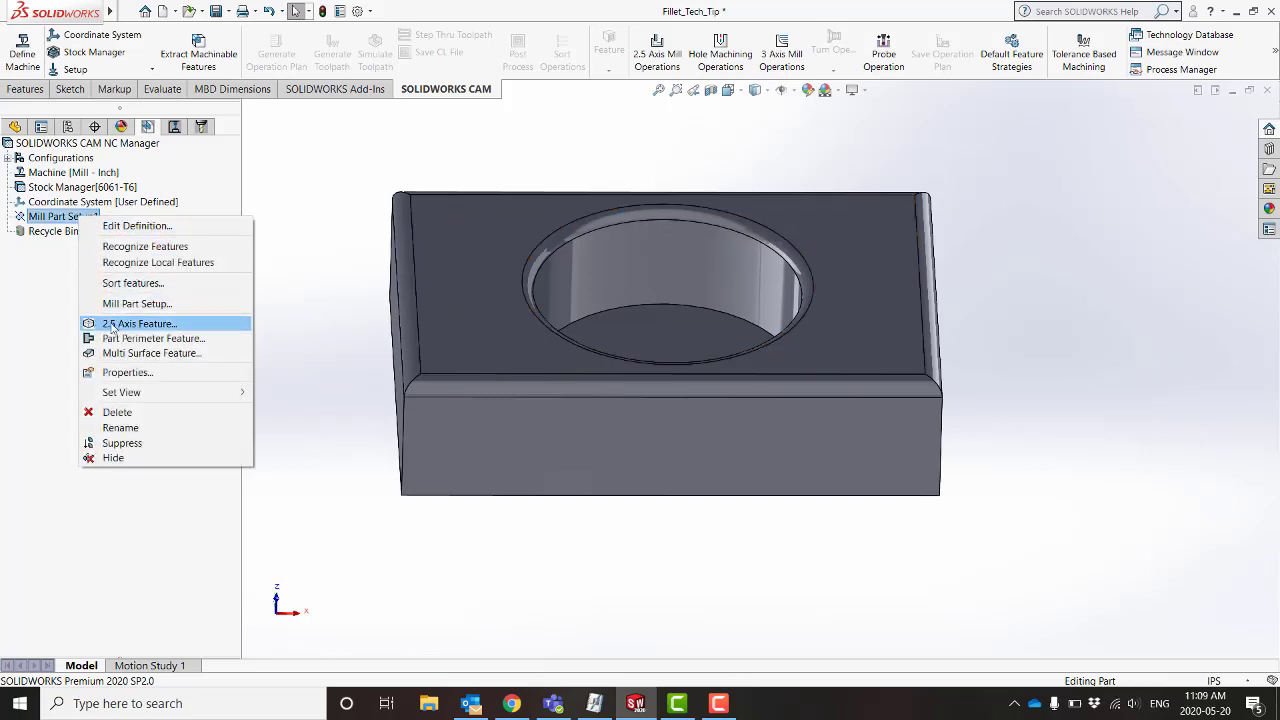
{"action": "left_click", "coordinate": [121, 324]}
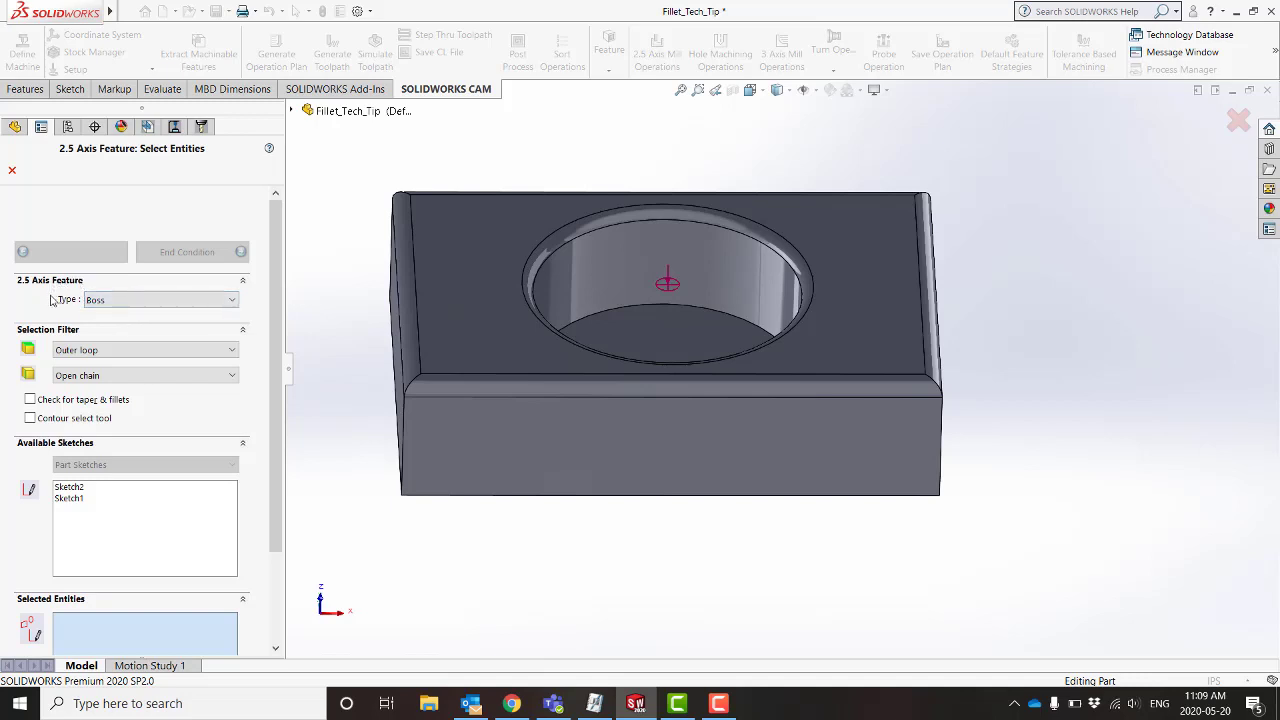
{"action": "left_click", "coordinate": [118, 300]}
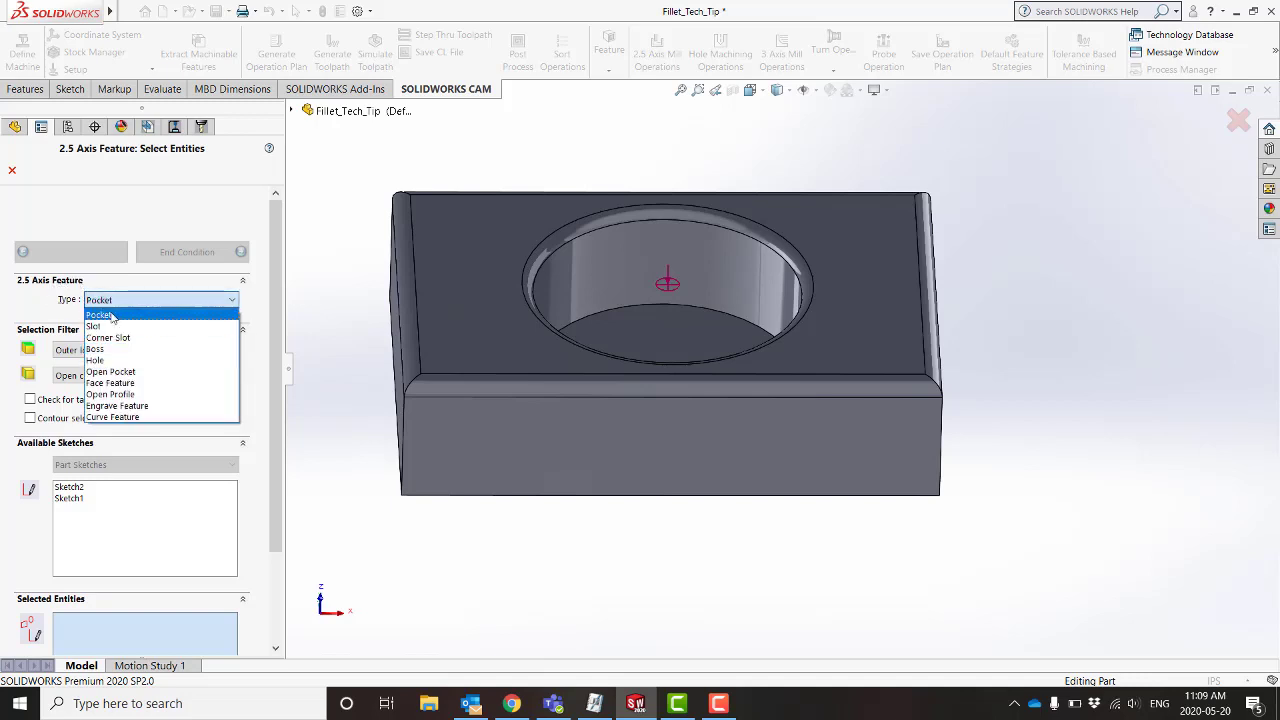
{"action": "left_click", "coordinate": [113, 315]}
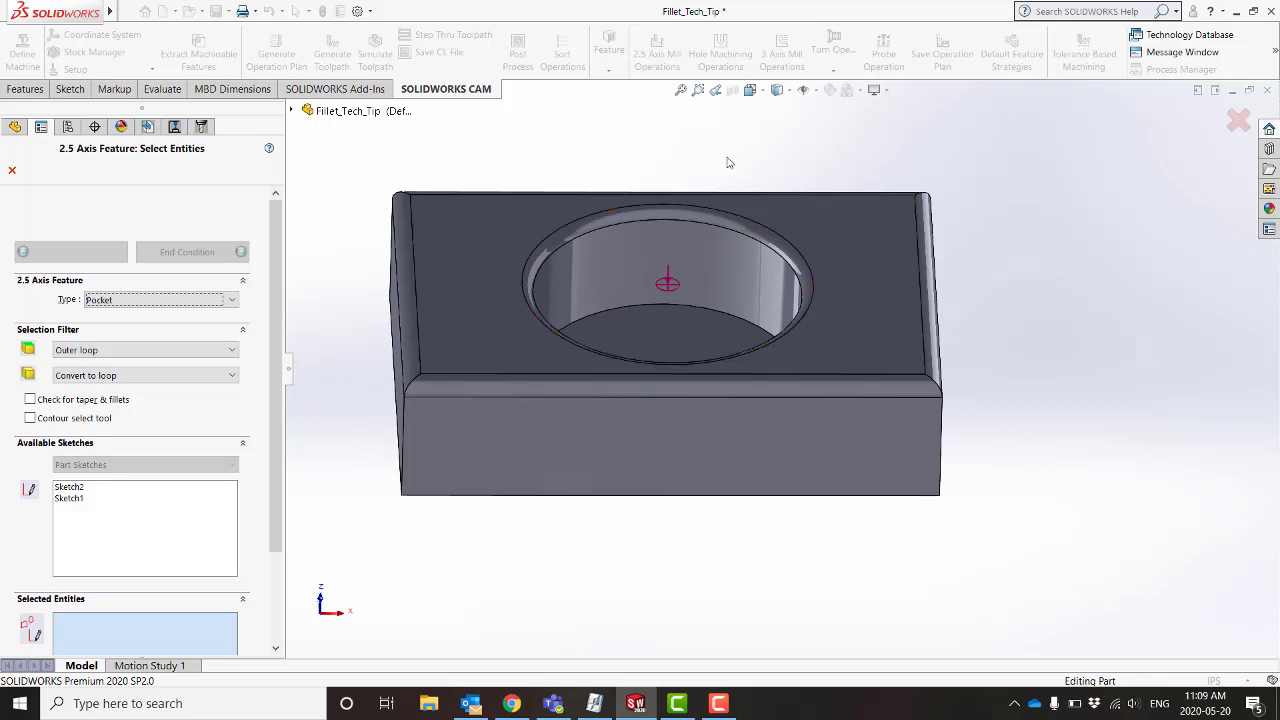
{"action": "scroll", "coordinate": [729, 162], "scroll_direction": "down", "scroll_amount": 2}
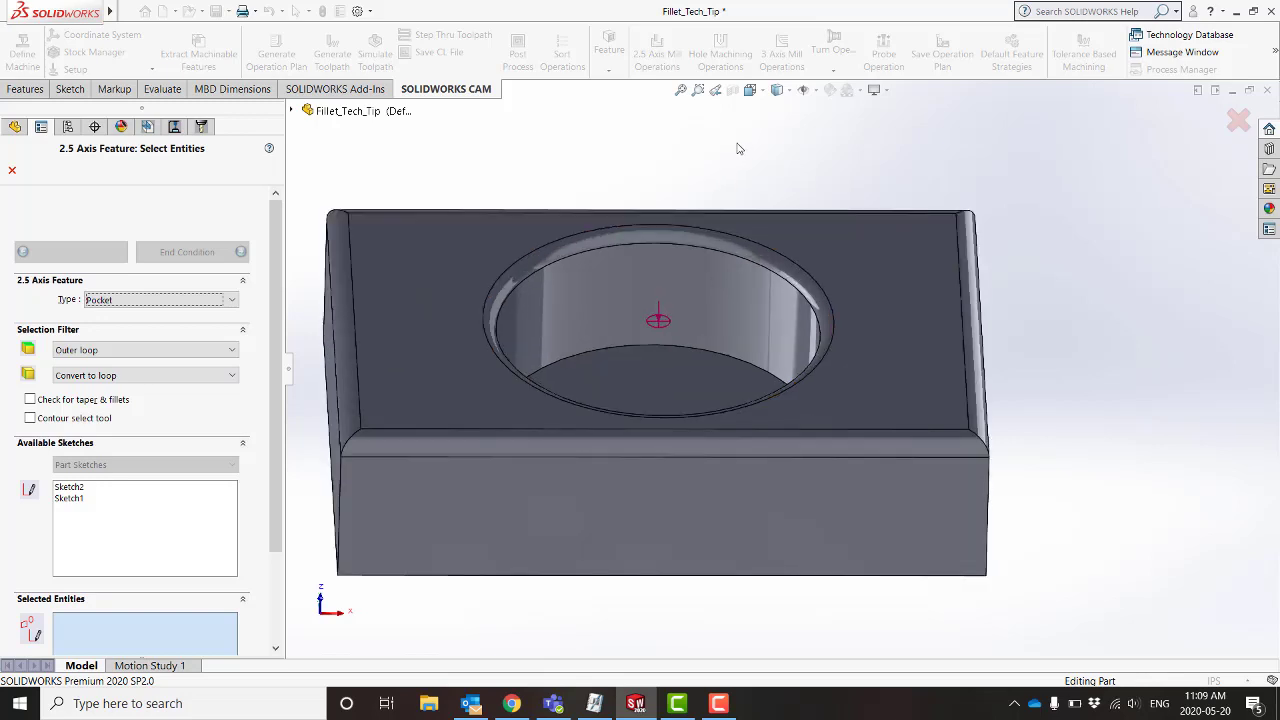
Step: Select the pocket's top circular edge loop, keep Convert to loop, and go to End Condition
{"action": "left_click", "coordinate": [644, 248]}
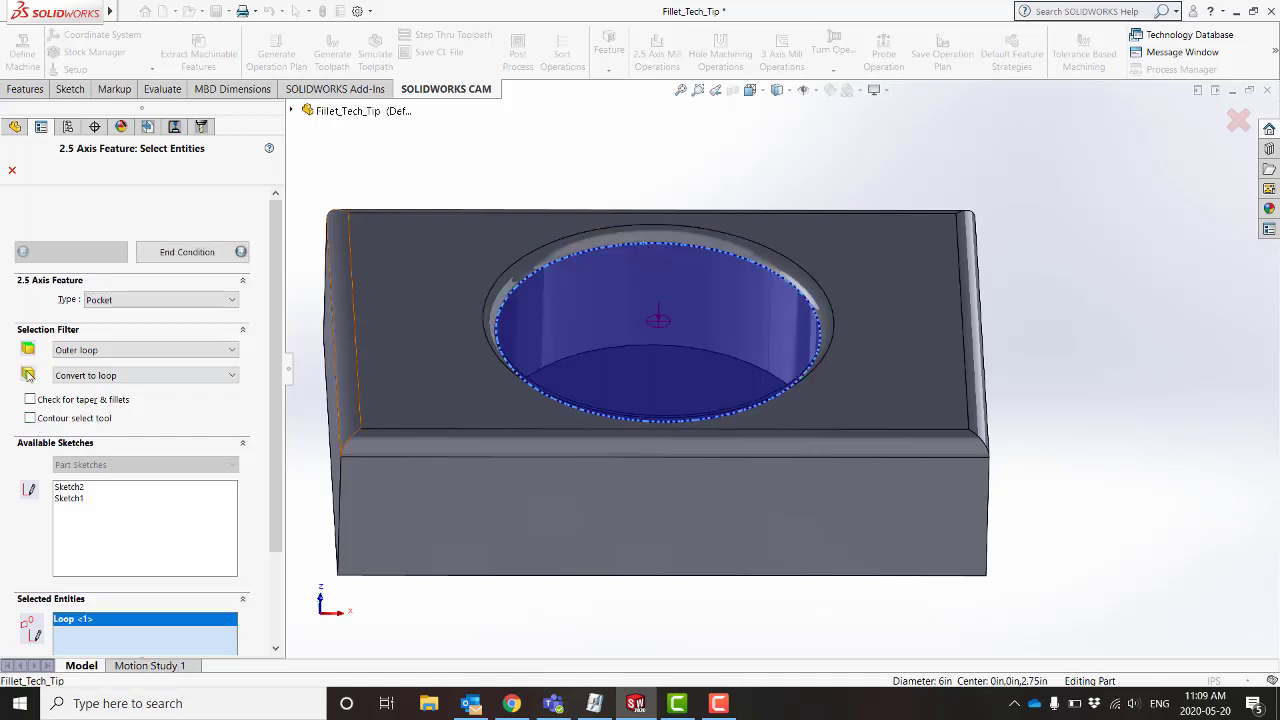
{"action": "left_click", "coordinate": [85, 377]}
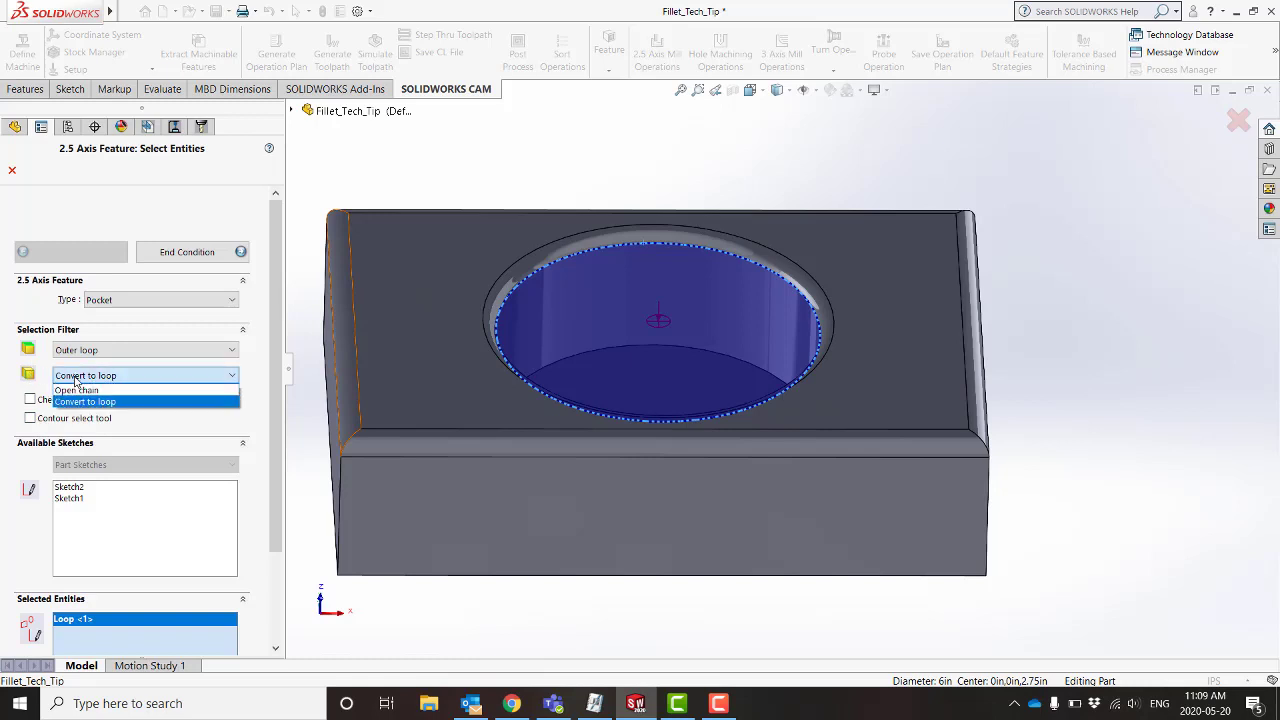
{"action": "left_click", "coordinate": [85, 401]}
{"action": "mouse_move", "coordinate": [826, 614]}
{"action": "middle_mouse_down"}
{"action": "mouse_move", "coordinate": [861, 609]}
{"action": "mouse_move", "coordinate": [842, 596]}
{"action": "middle_mouse_up"}
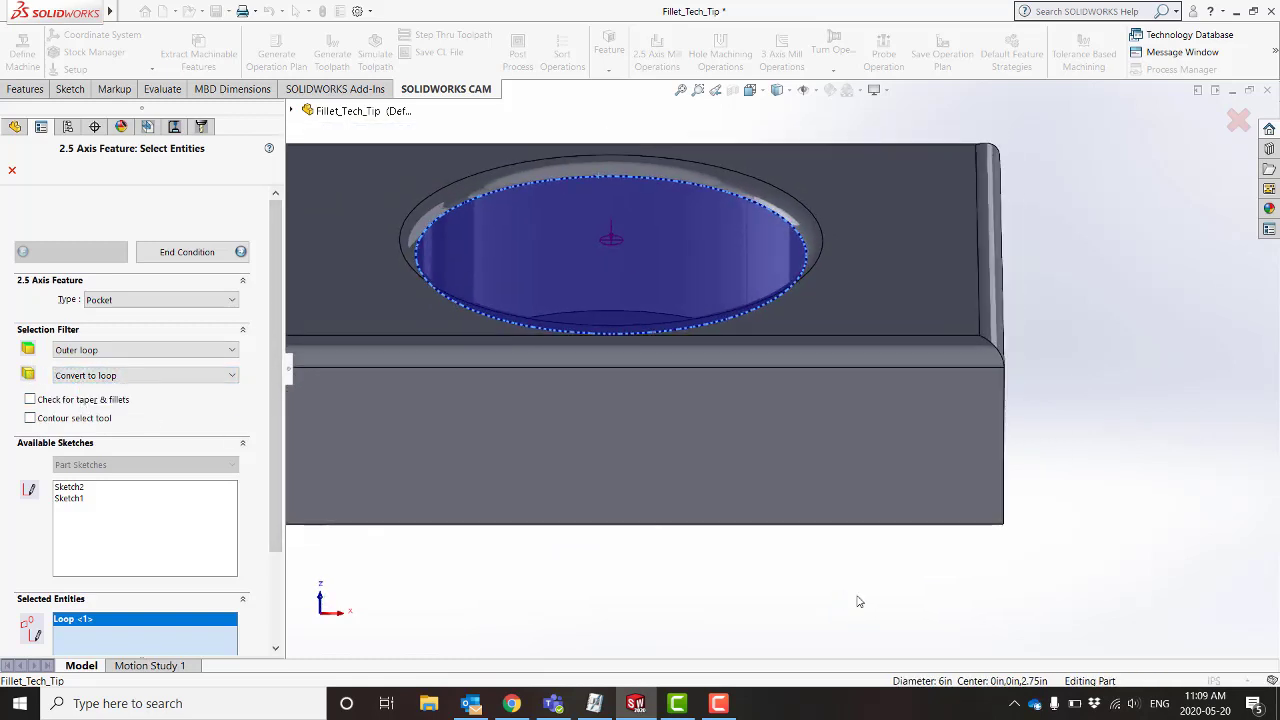
{"action": "left_click", "coordinate": [199, 259]}
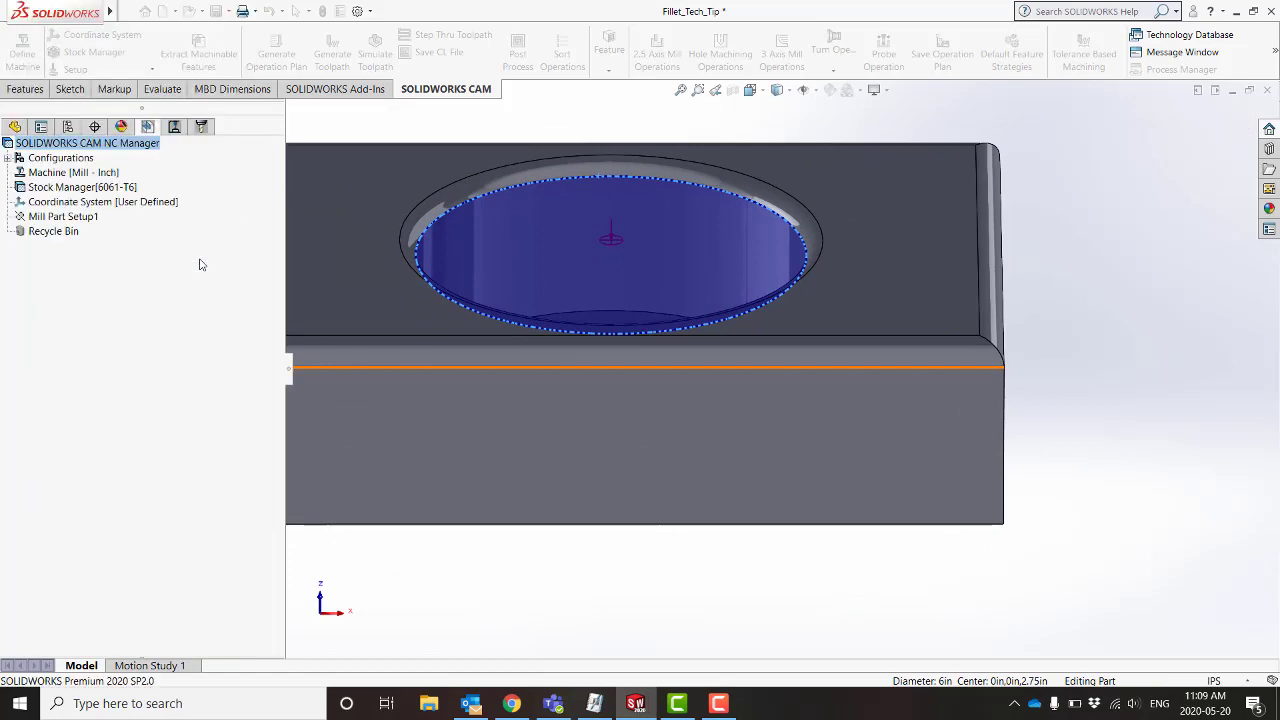
Step: End the pocket Up to Face at the top face with Fine strategy, creating Circular Pocket1 [Fine]
{"action": "left_click", "coordinate": [869, 214]}
{"action": "middle_click_drag", "start_coordinate": [826, 408], "coordinate": [790, 428]}
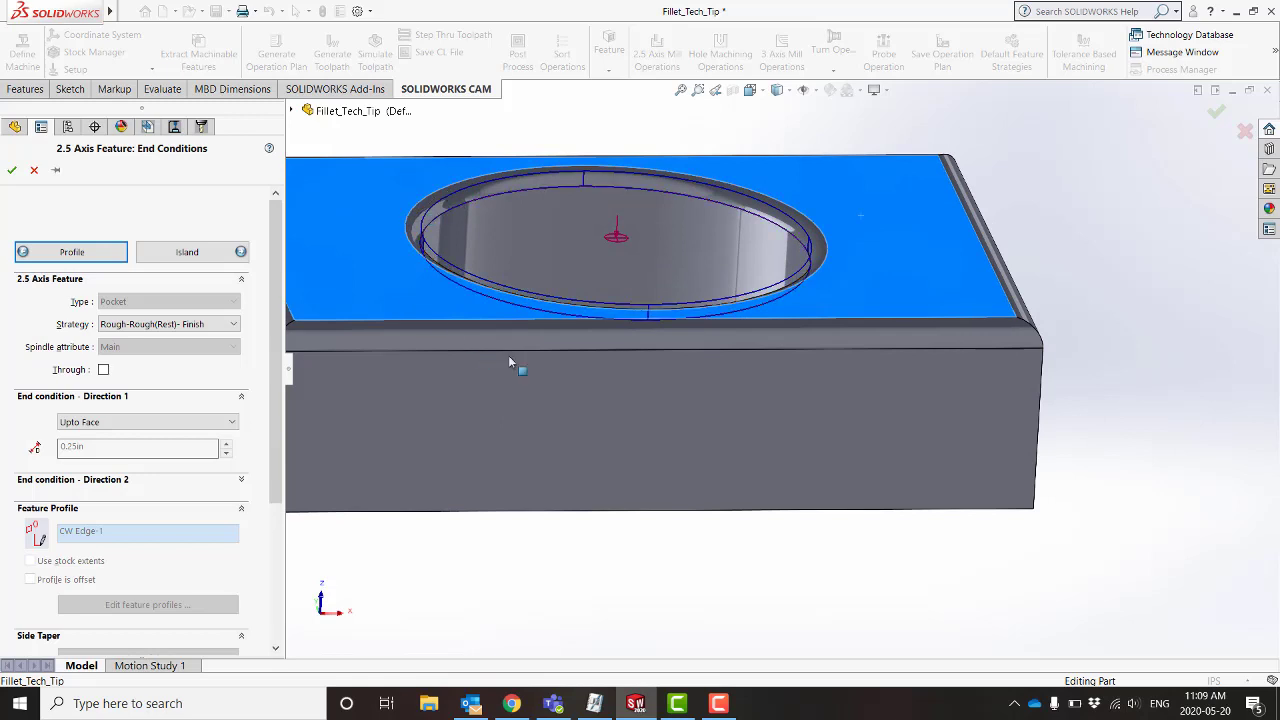
{"action": "middle_click_drag", "start_coordinate": [509, 363], "coordinate": [603, 389]}
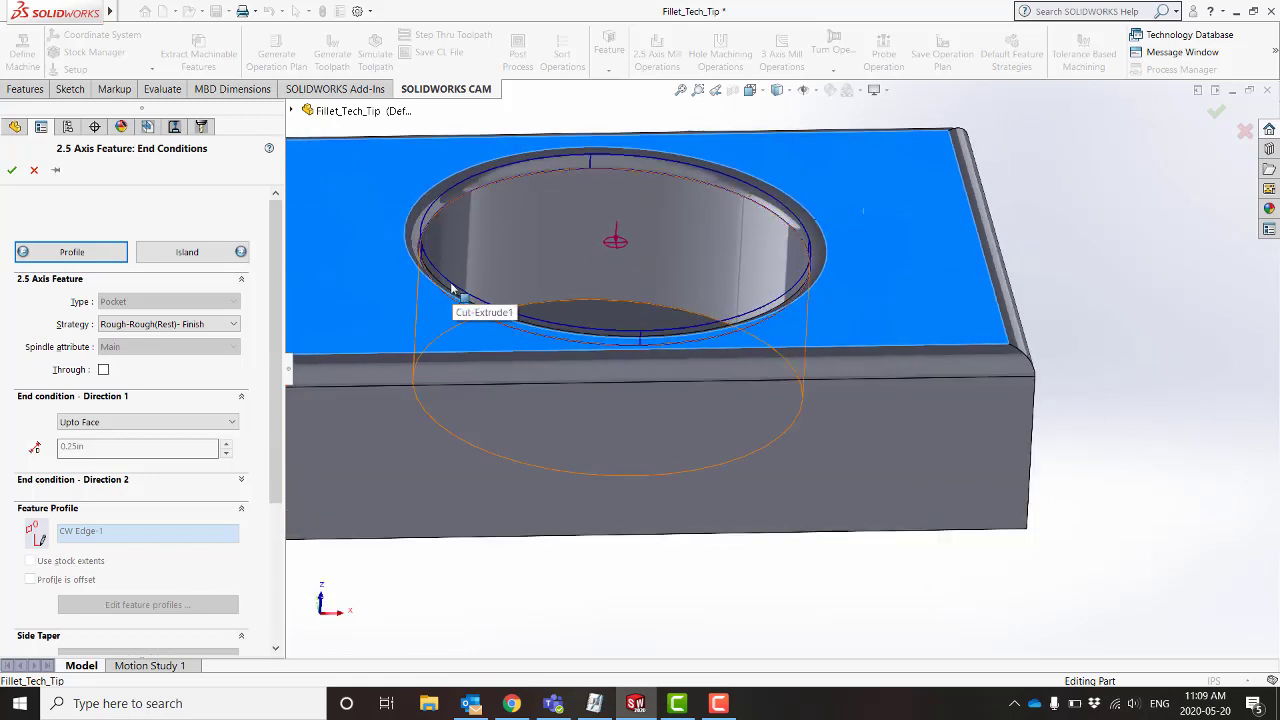
{"action": "left_click", "coordinate": [115, 325]}
{"action": "left_click", "coordinate": [137, 369]}
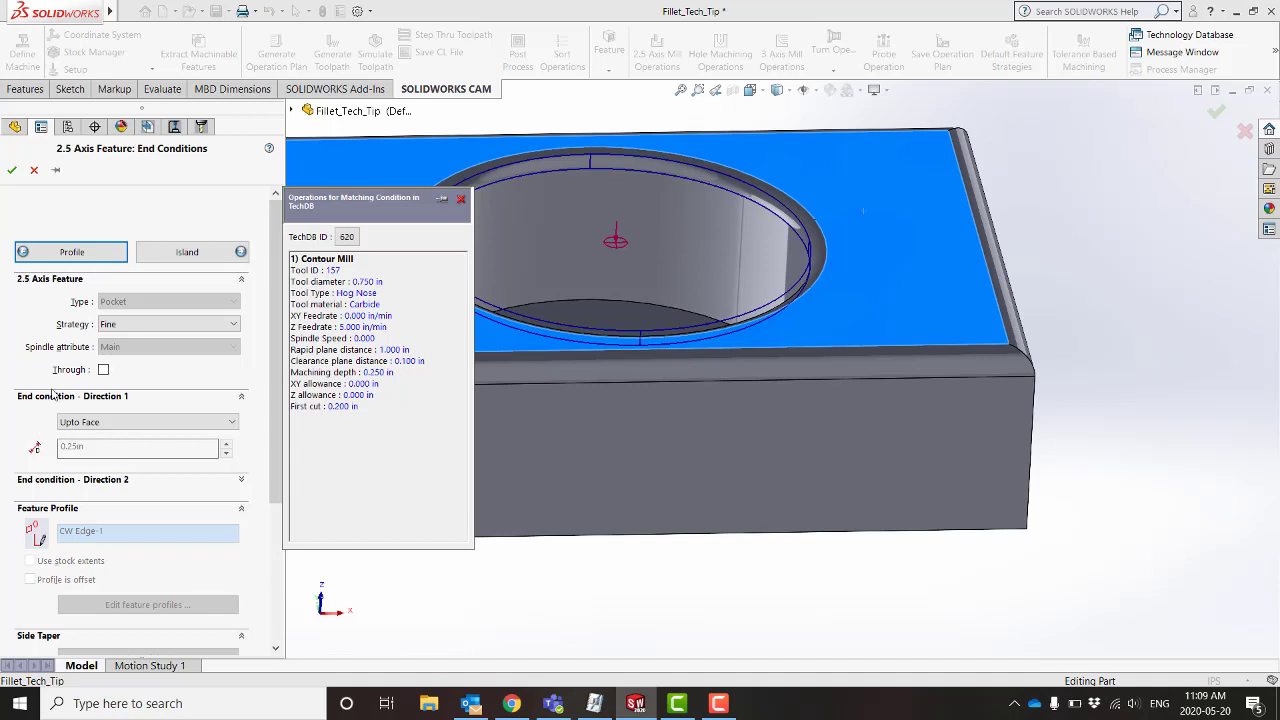
{"action": "left_click", "coordinate": [24, 401]}
{"action": "left_click", "coordinate": [240, 397]}
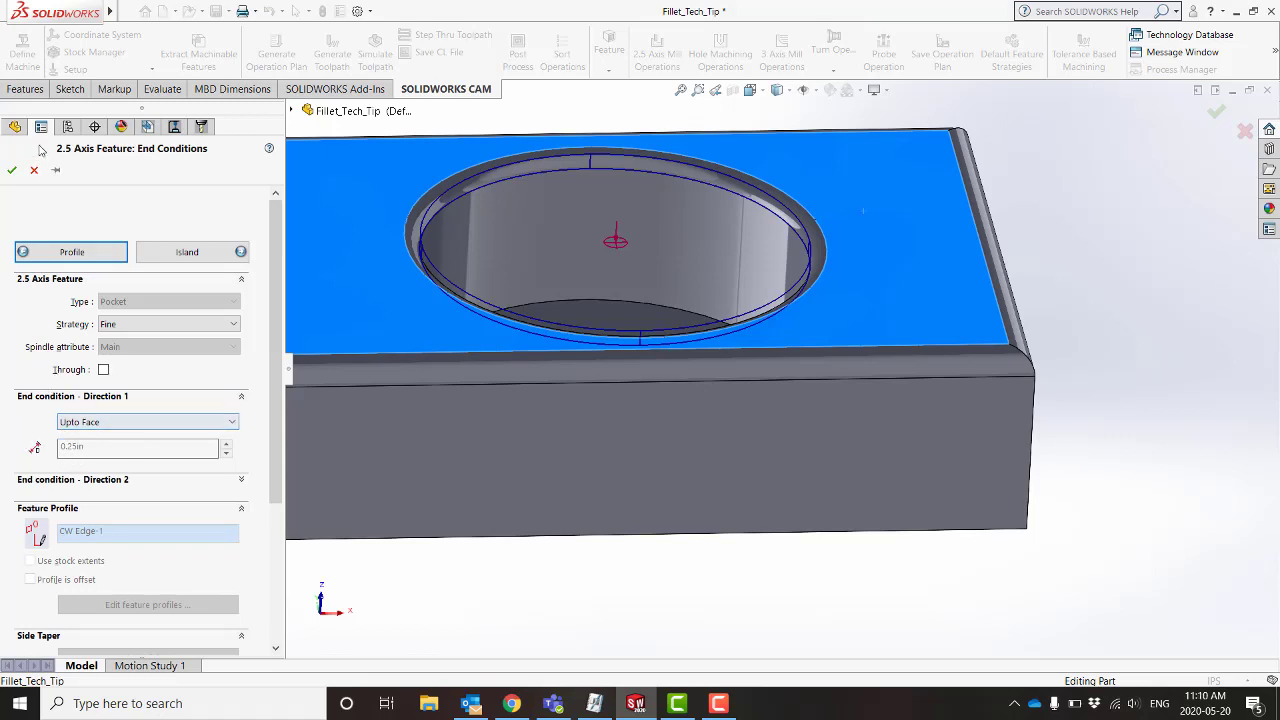
{"action": "left_click", "coordinate": [12, 171]}
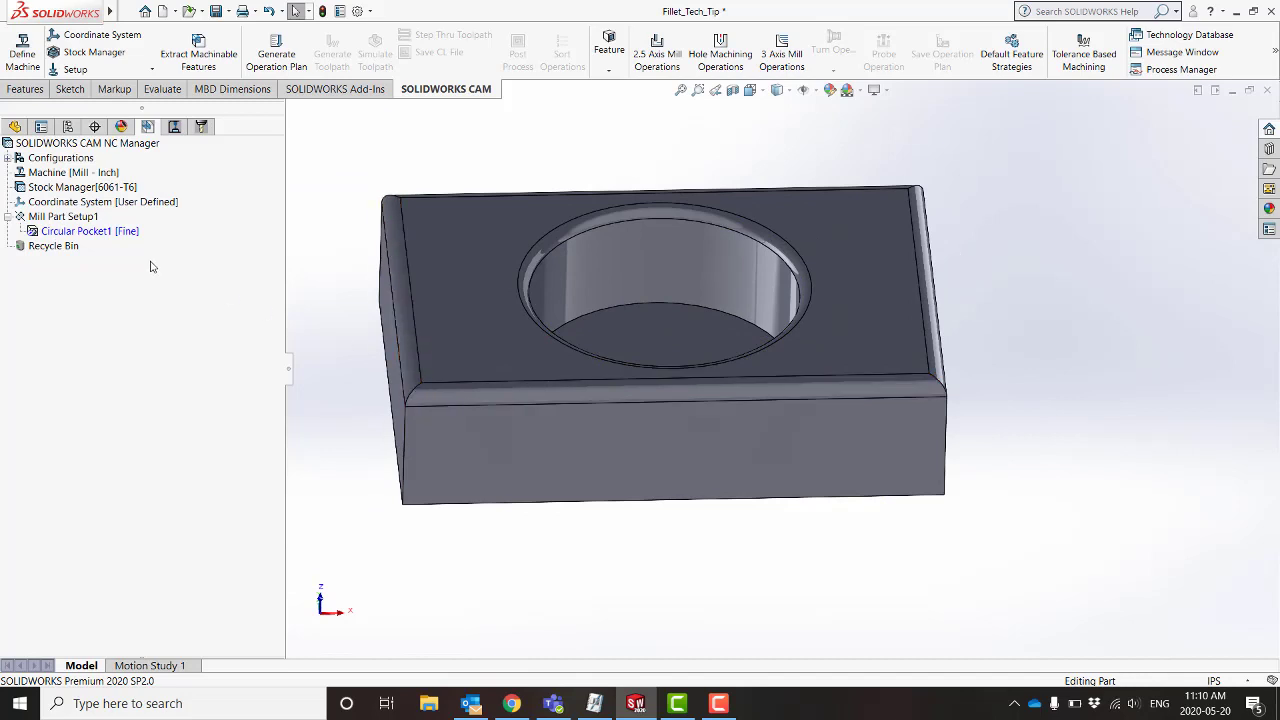
Step: Start a Boss 2.5 axis feature and select the outer edge loop around the raised top
{"action": "right_click", "coordinate": [72, 220]}
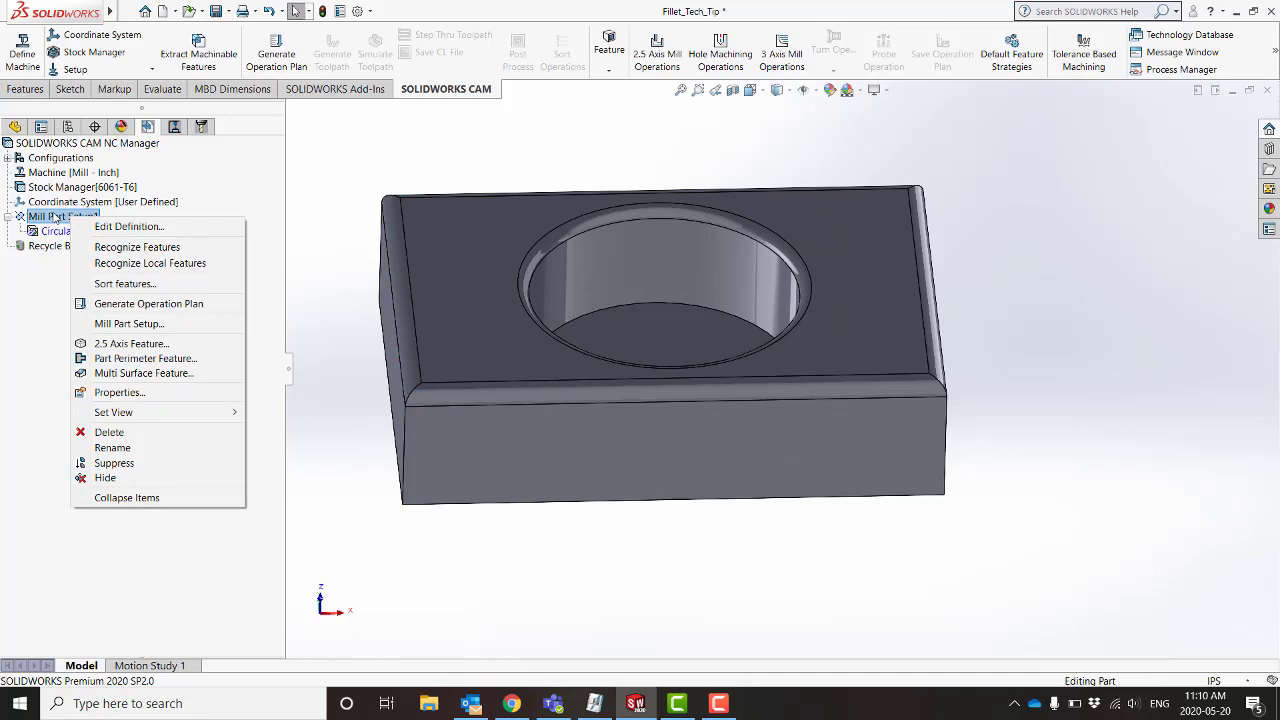
{"action": "left_click", "coordinate": [128, 344]}
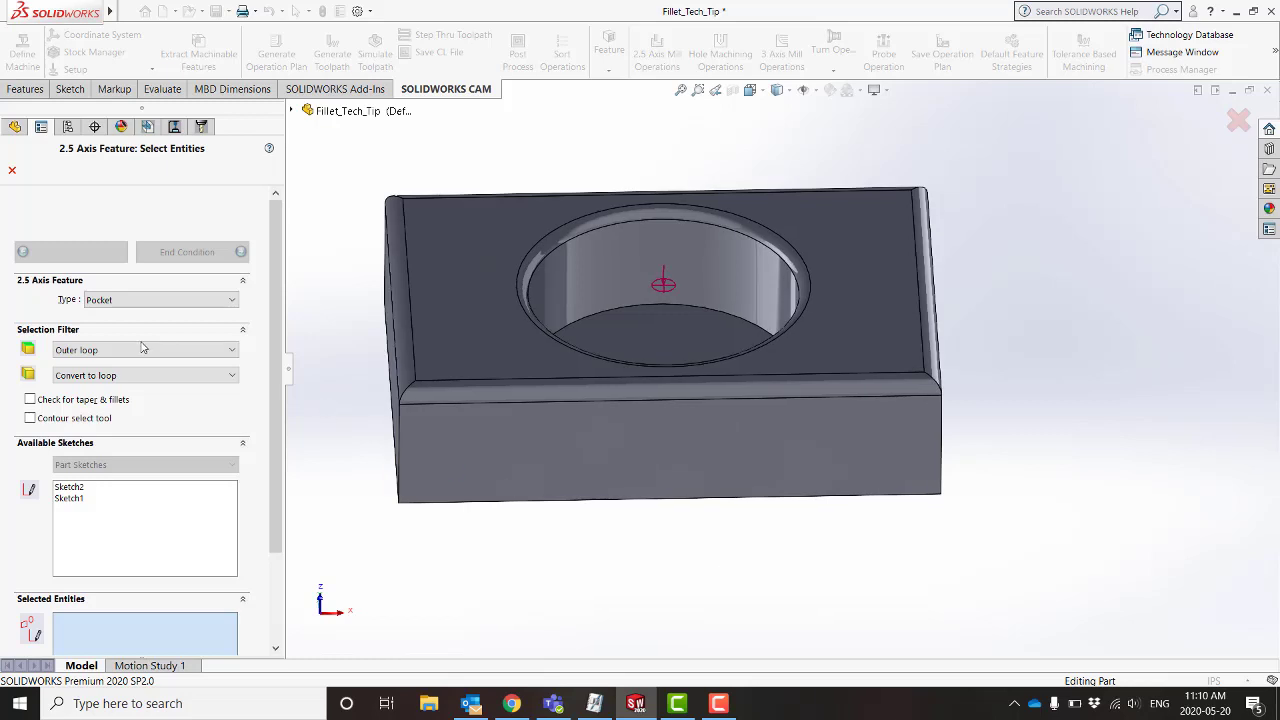
{"action": "left_click", "coordinate": [141, 303]}
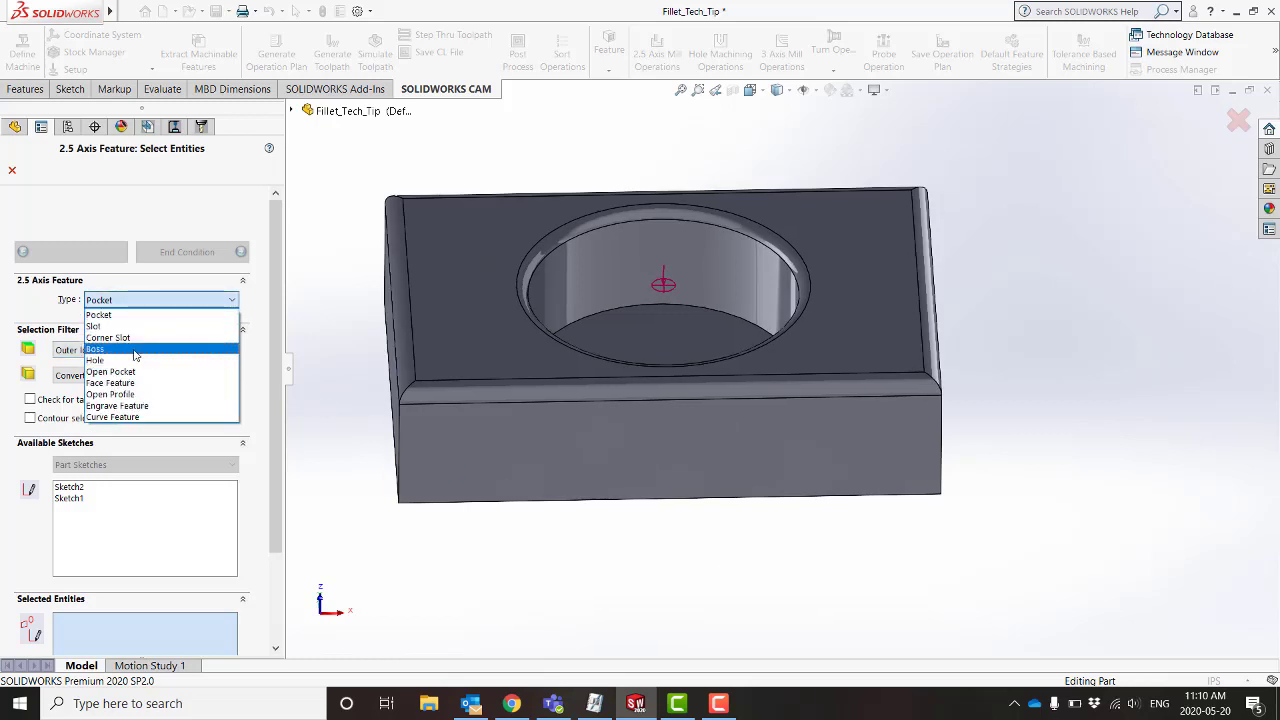
{"action": "left_click", "coordinate": [135, 349]}
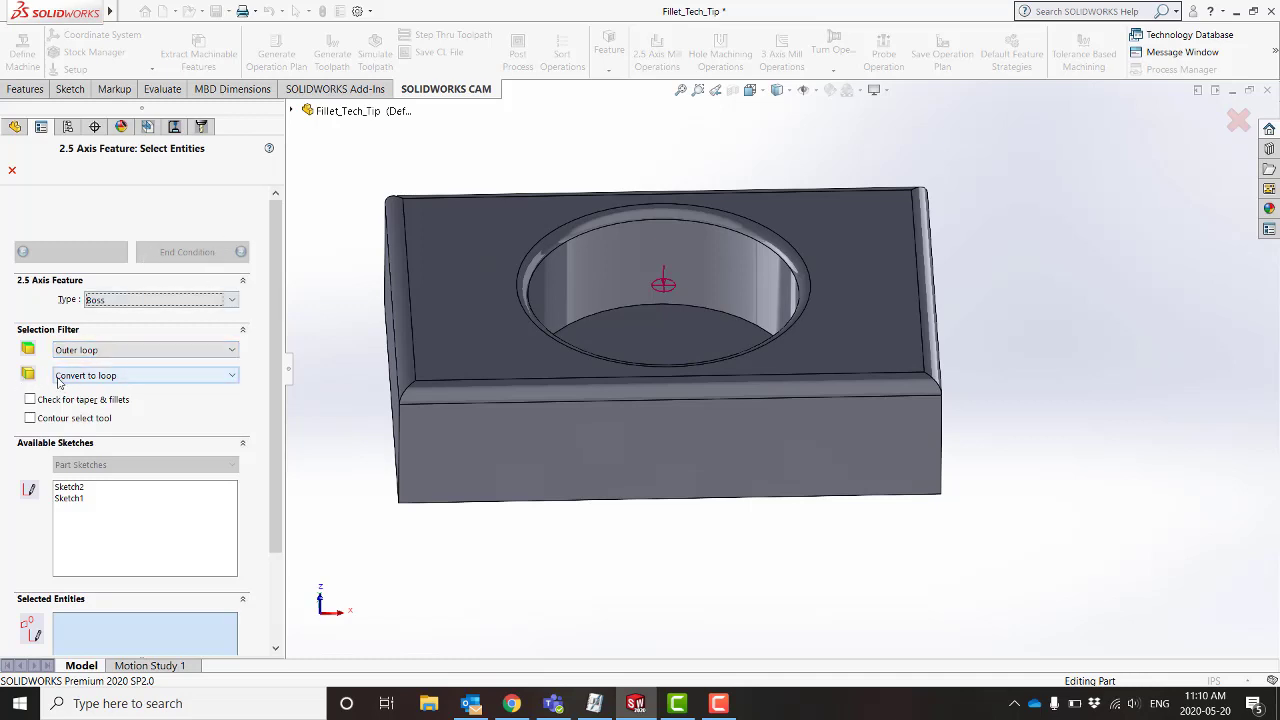
{"action": "middle_click_drag", "start_coordinate": [667, 525], "coordinate": [660, 490]}
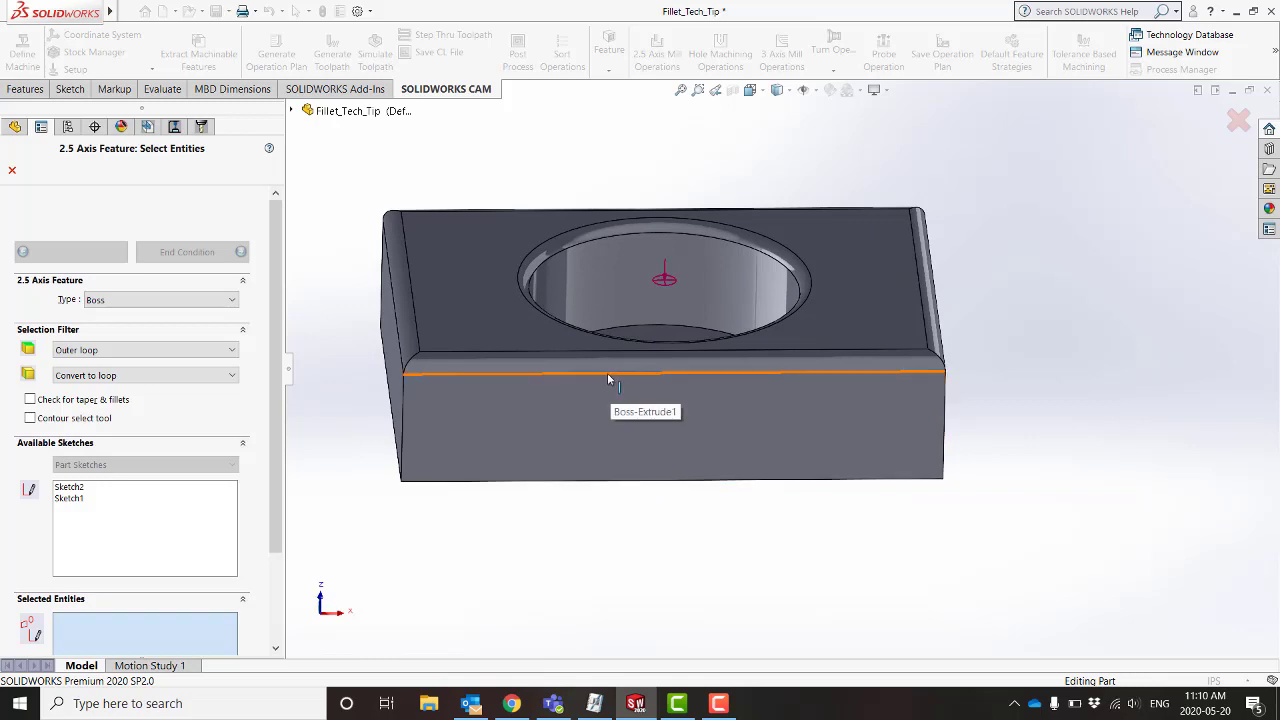
{"action": "left_click", "coordinate": [607, 375]}
{"action": "mouse_move", "coordinate": [636, 450]}
{"action": "middle_mouse_down"}
{"action": "mouse_move", "coordinate": [650, 395]}
{"action": "mouse_move", "coordinate": [630, 447]}
{"action": "middle_mouse_up"}
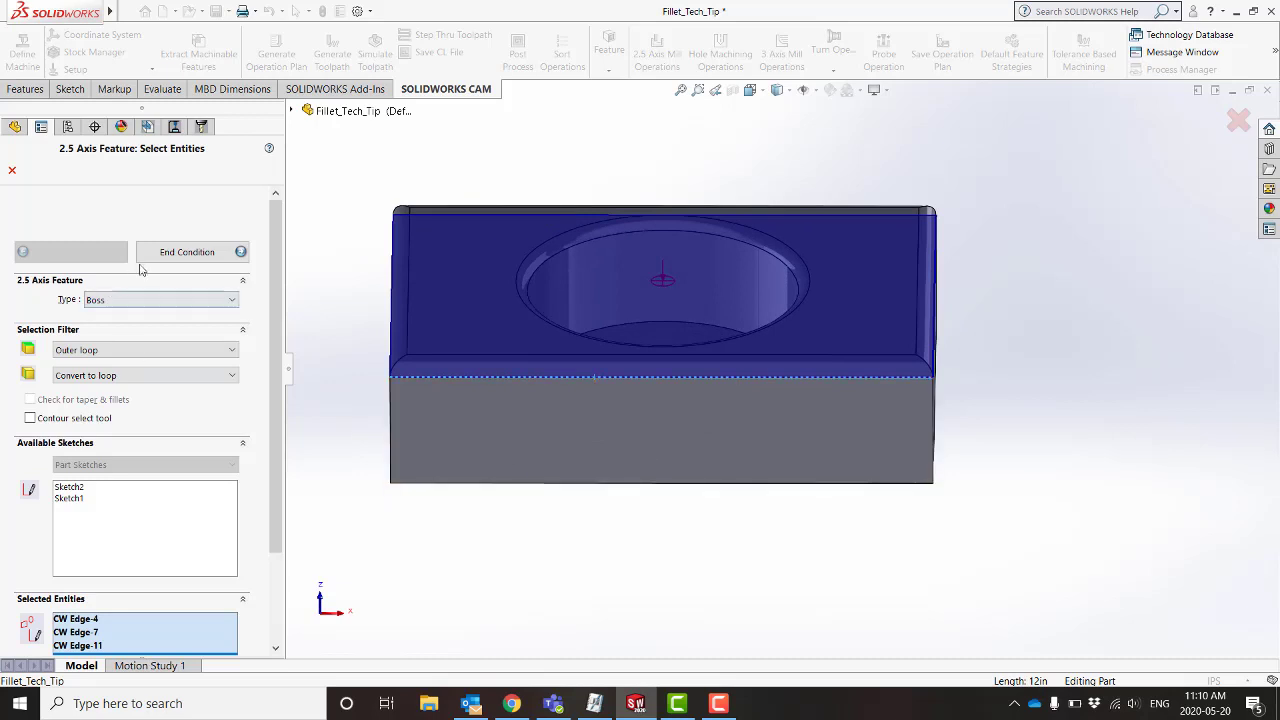
Step: End the boss Up to Face at the top face, keep Finish strategy, creating Rectangular Boss1
{"action": "left_click", "coordinate": [187, 252]}
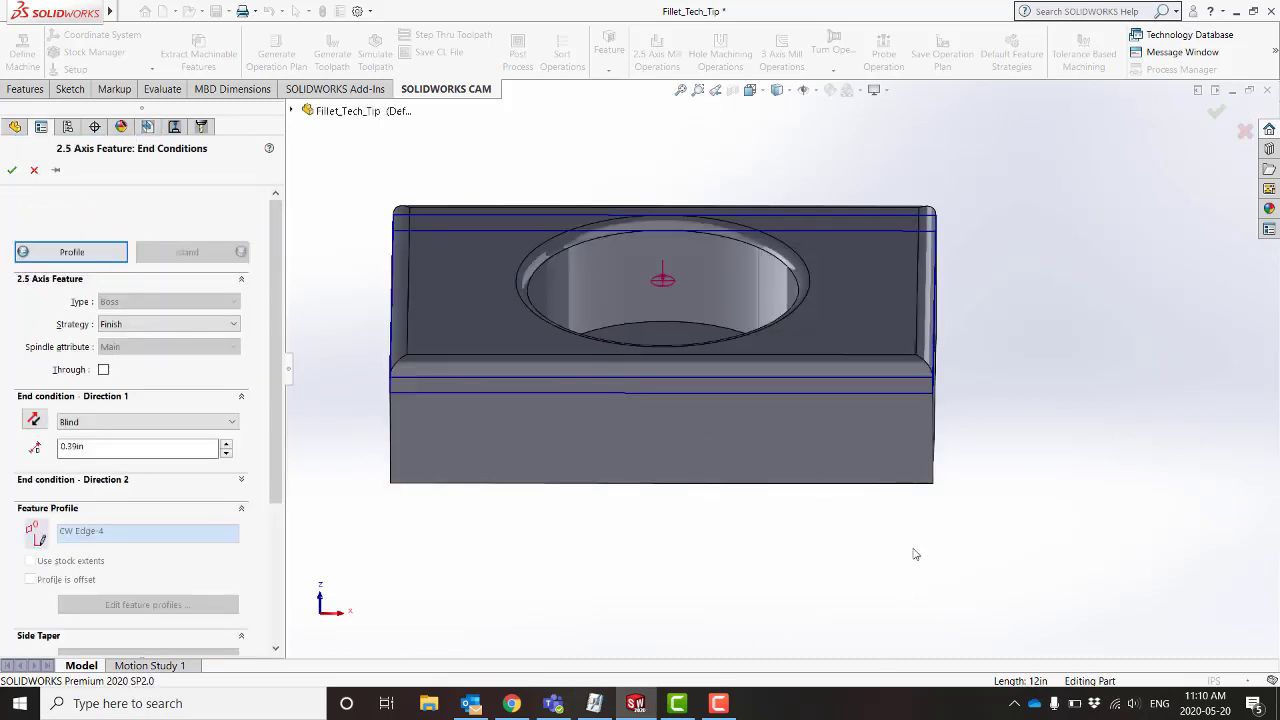
{"action": "left_click", "coordinate": [884, 275]}
{"action": "mouse_move", "coordinate": [764, 420]}
{"action": "middle_mouse_down"}
{"action": "mouse_move", "coordinate": [757, 391]}
{"action": "mouse_move", "coordinate": [757, 406]}
{"action": "middle_mouse_up"}
{"action": "scroll", "coordinate": [757, 406], "scroll_direction": "up", "scroll_amount": 2}
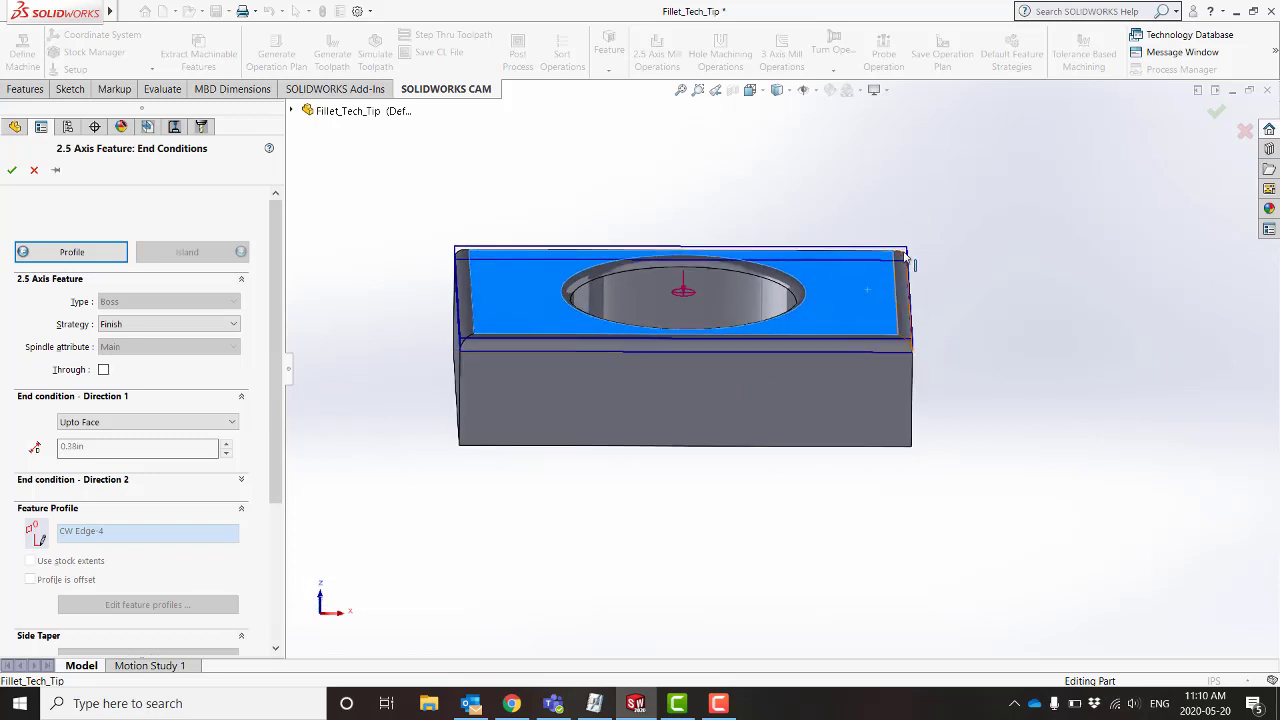
{"action": "middle_click_drag", "start_coordinate": [633, 378], "coordinate": [626, 397]}
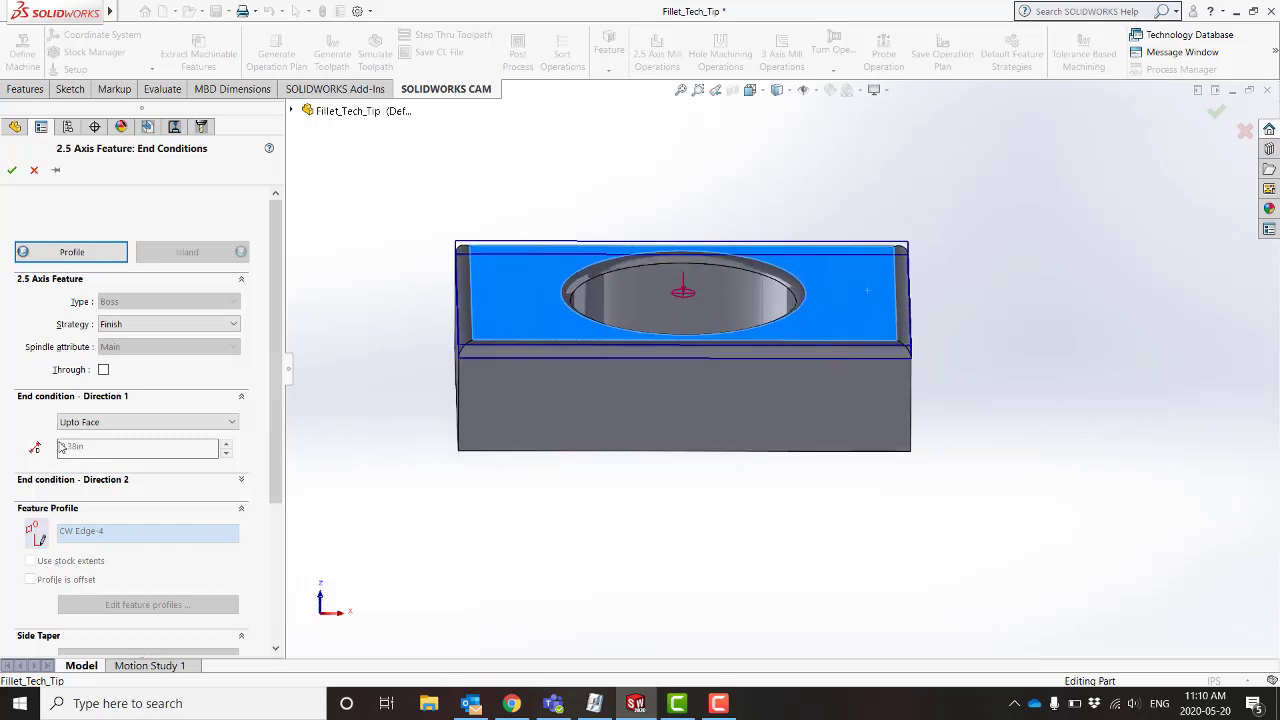
{"action": "left_click", "coordinate": [140, 325]}
{"action": "left_click", "coordinate": [140, 325]}
{"action": "left_click", "coordinate": [132, 325]}
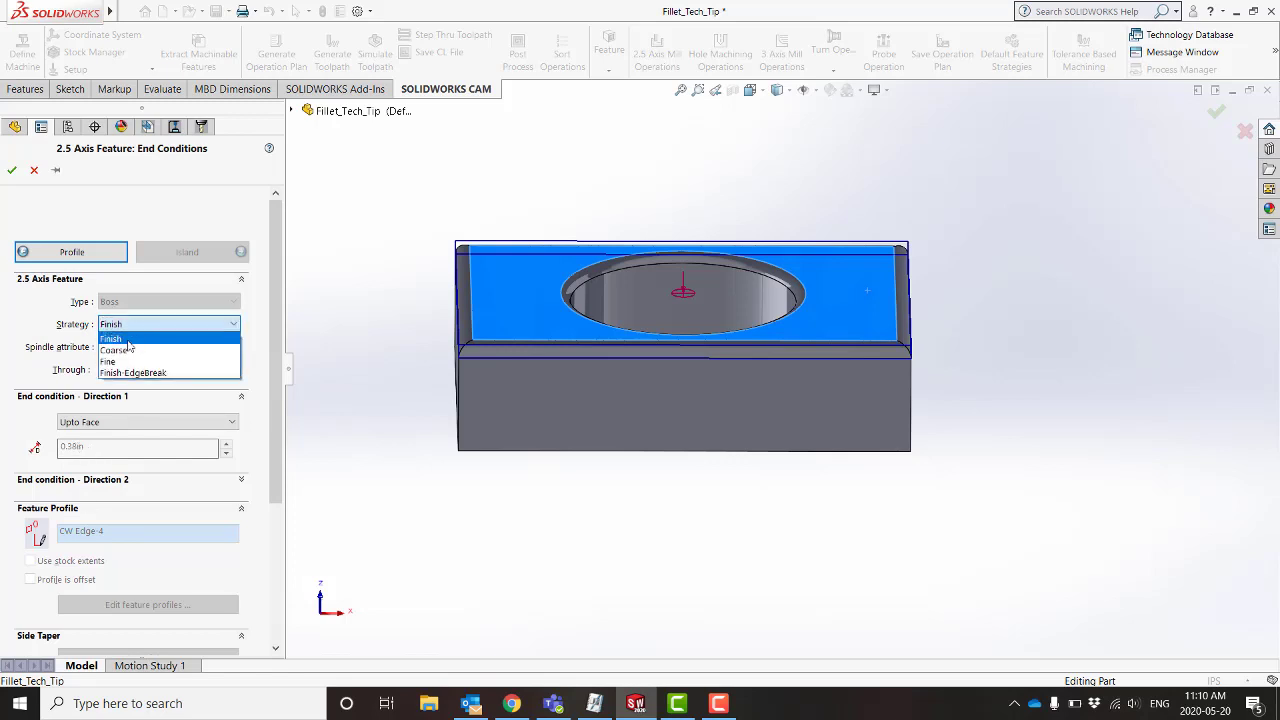
{"action": "left_click", "coordinate": [128, 343]}
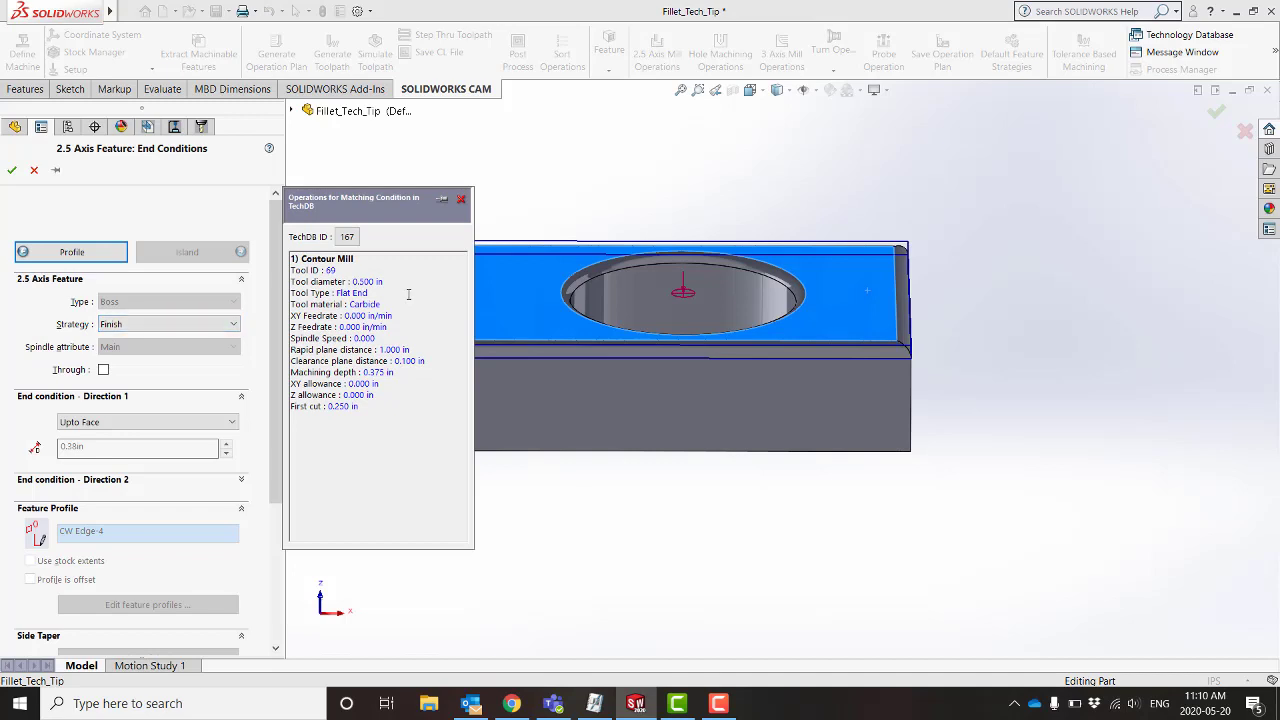
{"action": "left_click", "coordinate": [11, 169]}
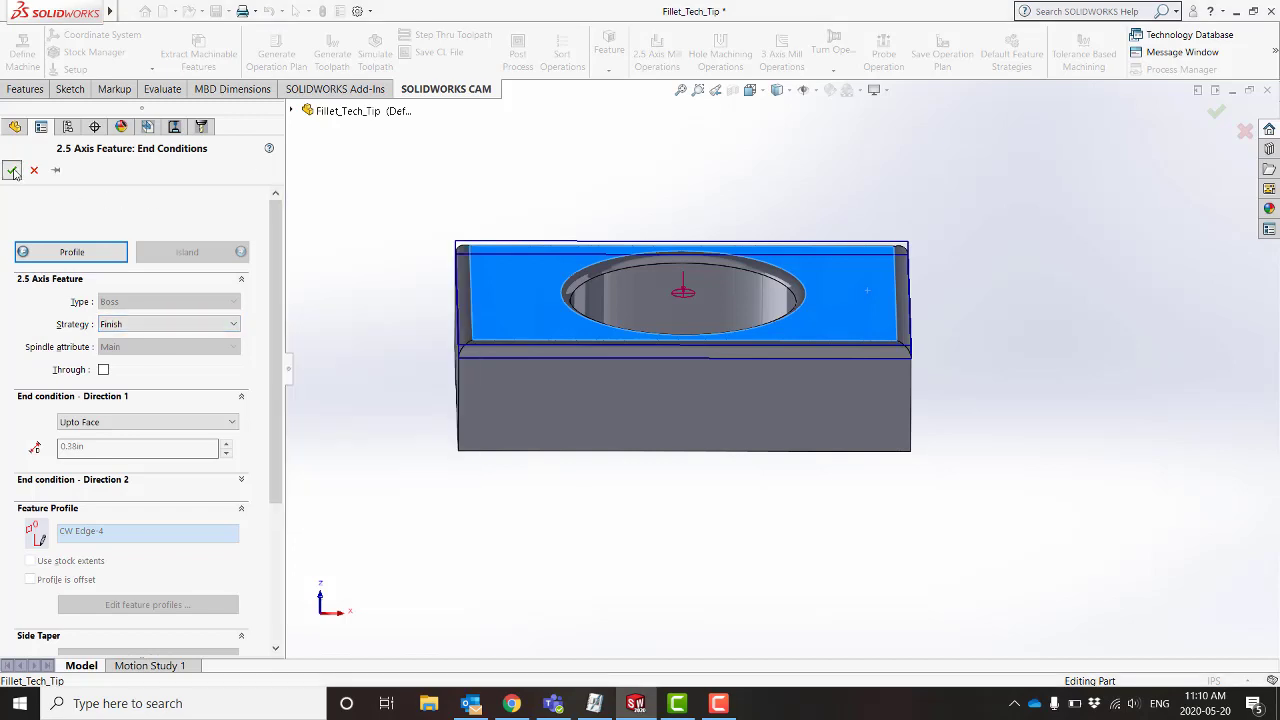
{"action": "middle_click_drag", "start_coordinate": [679, 486], "coordinate": [680, 520]}
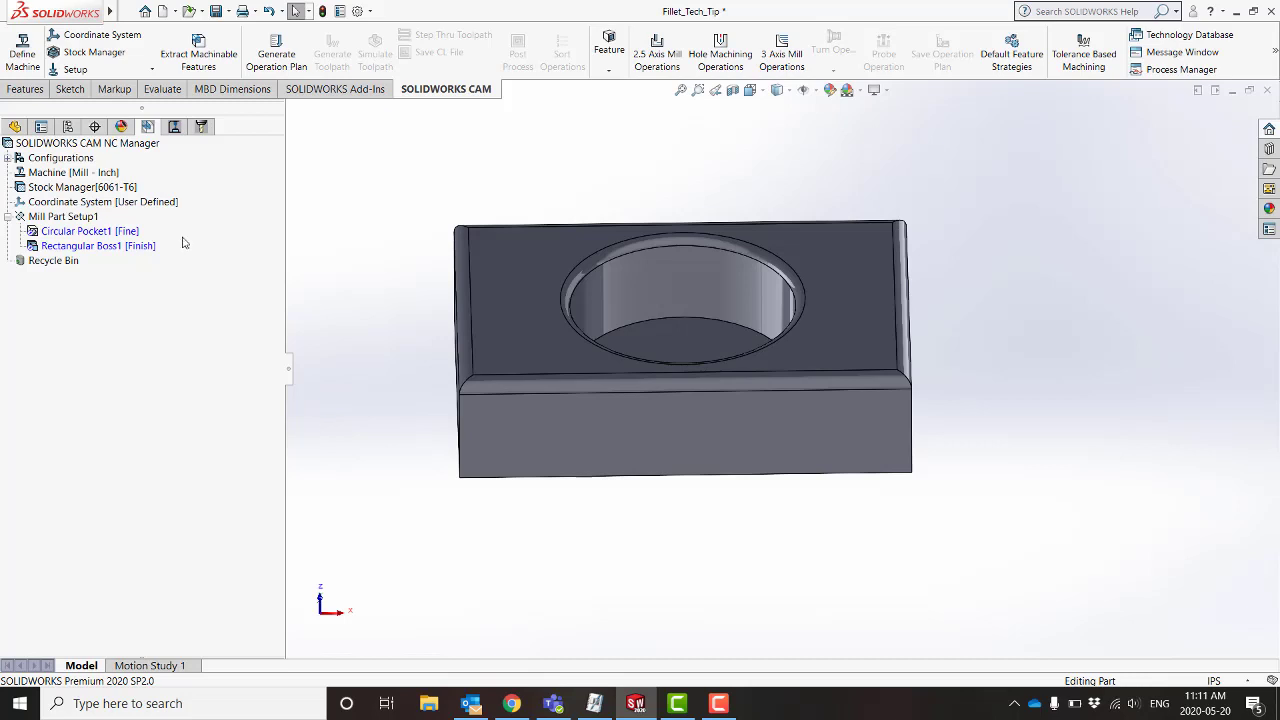
Step: Generate the operation plan for Mill Part Setup1
{"action": "left_click", "coordinate": [76, 216]}
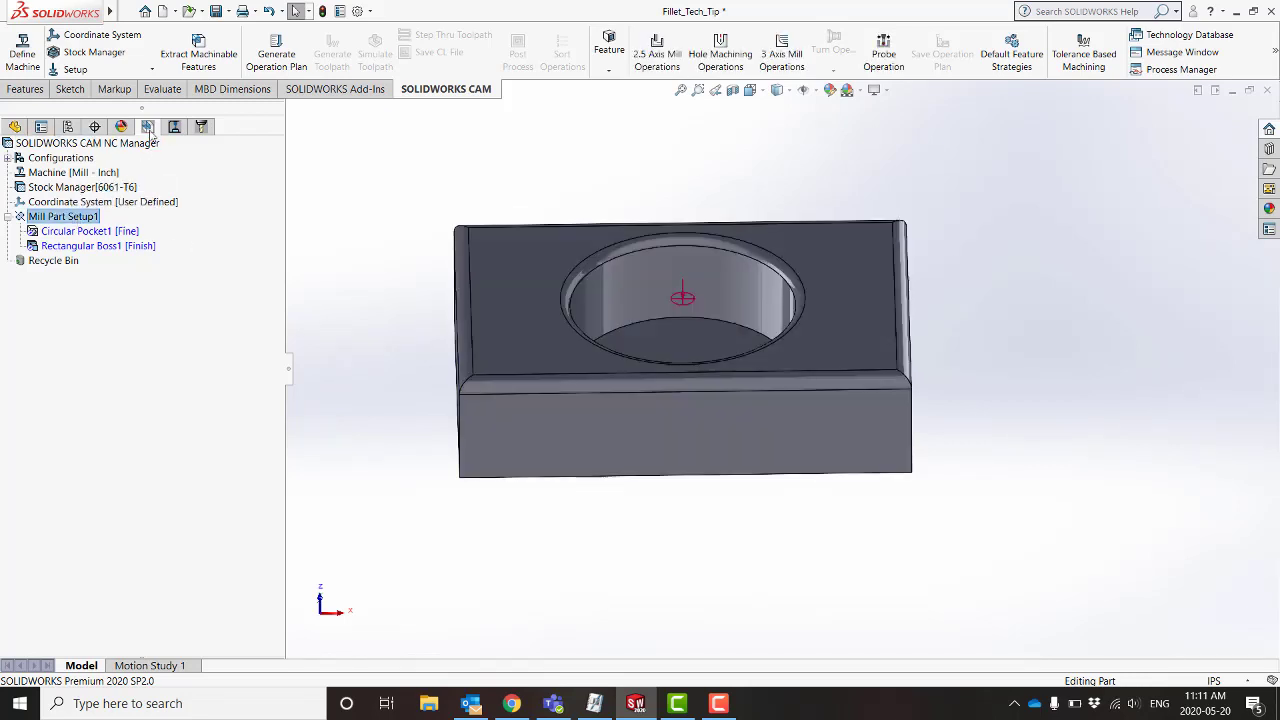
{"action": "right_click", "coordinate": [76, 222]}
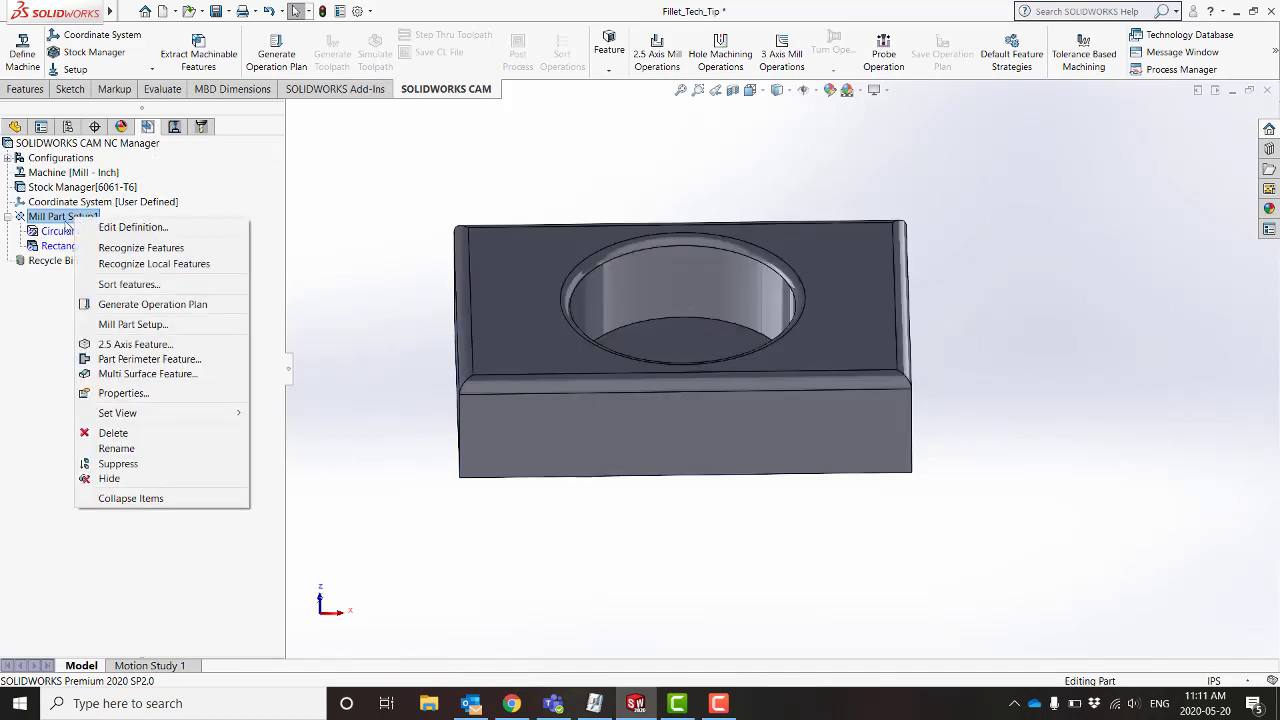
{"action": "left_click", "coordinate": [147, 304]}
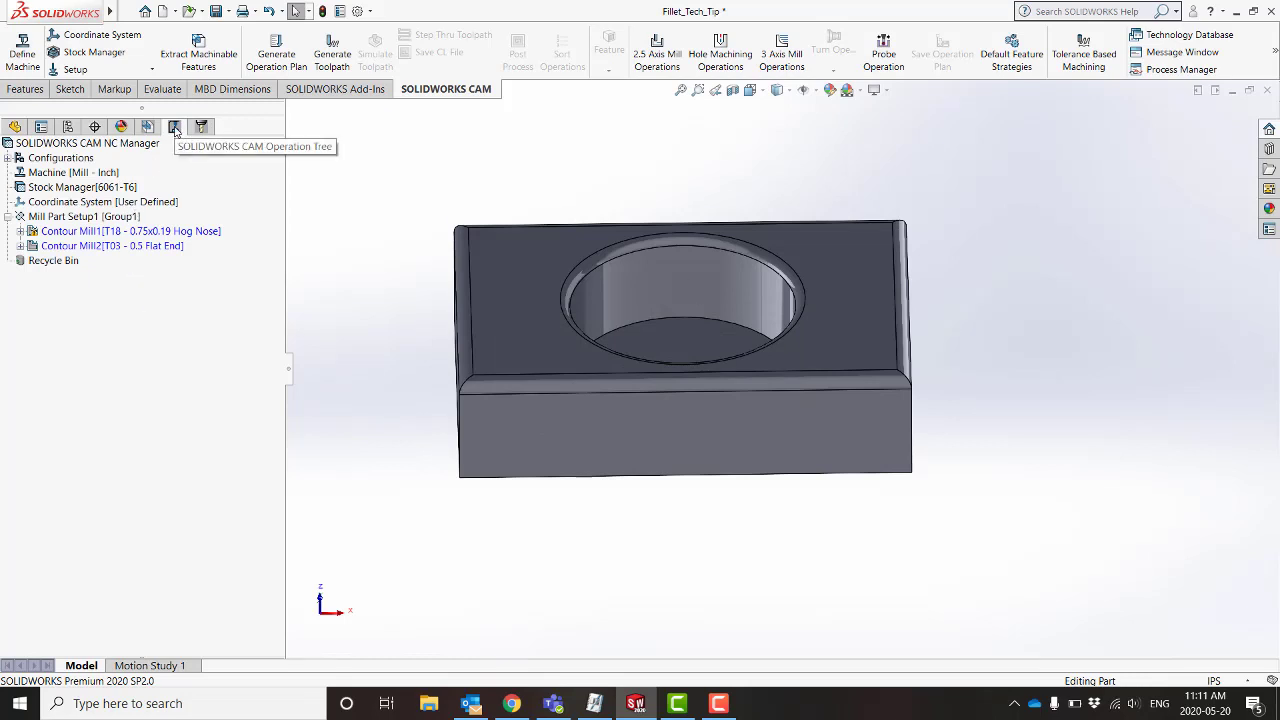
Step: Inspect Contour Mill1 (T18 Hog Nose) and Contour Mill2 (T03 Flat End) toolpaths
{"action": "left_click", "coordinate": [64, 233]}
{"action": "left_click", "coordinate": [68, 247]}
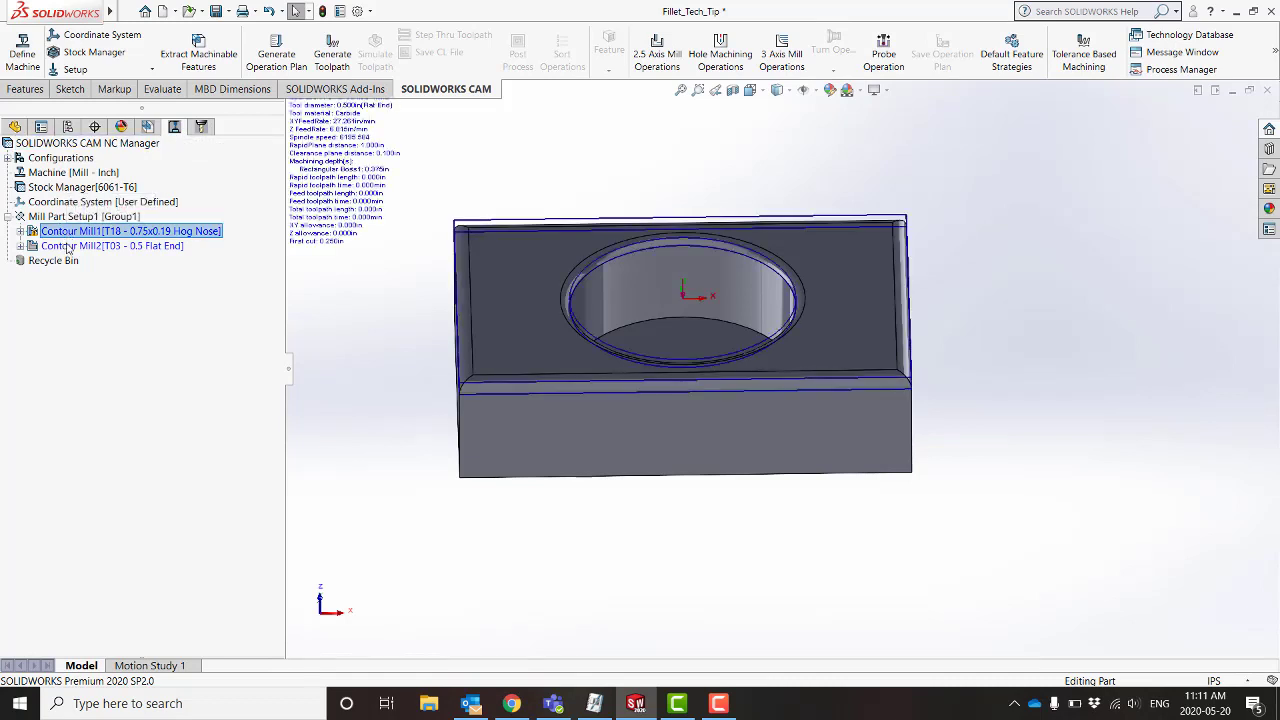
{"action": "left_click", "coordinate": [53, 233]}
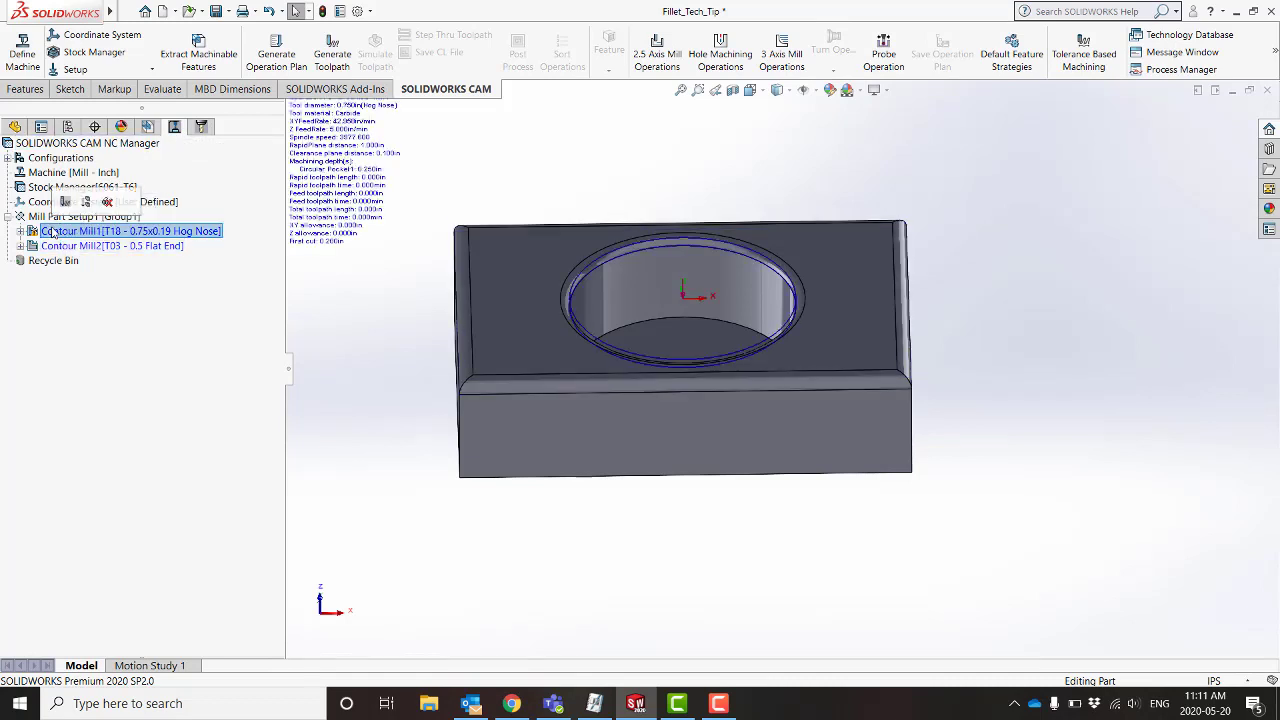
Step: Edit Contour Mill1's definition and move the tool preview along the pocket edges
{"action": "right_click", "coordinate": [62, 232]}
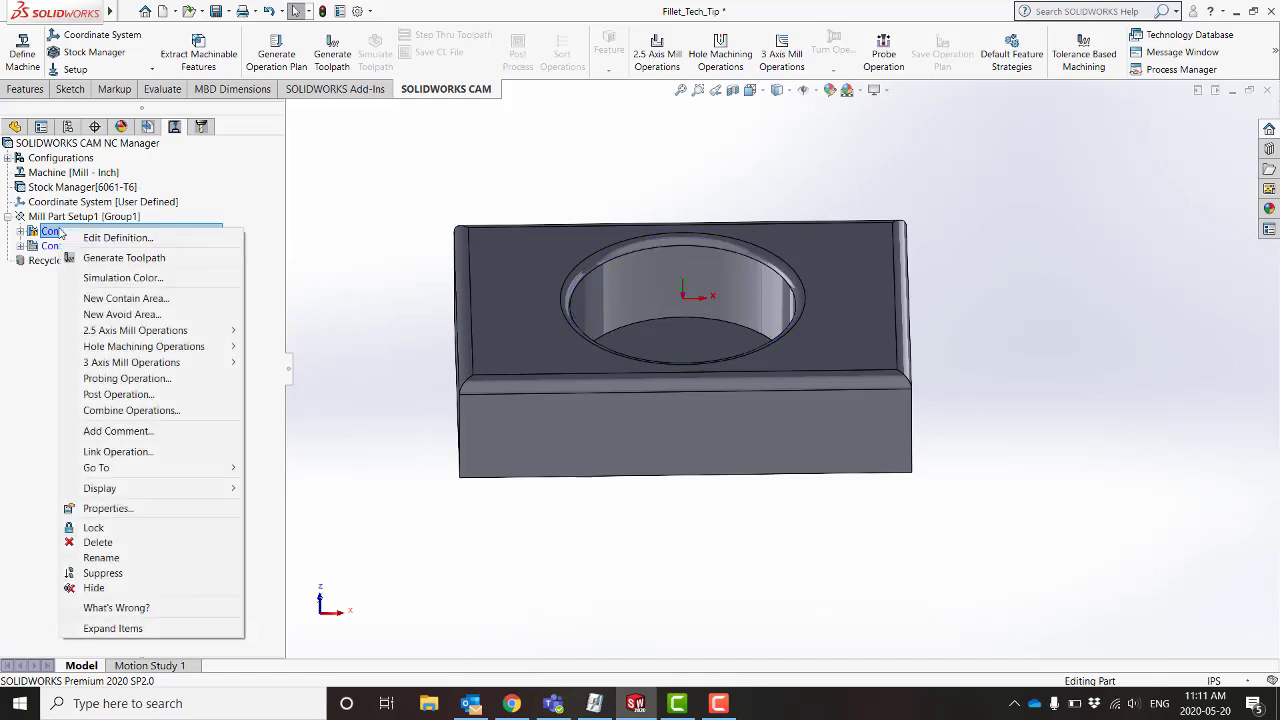
{"action": "left_click", "coordinate": [88, 238]}
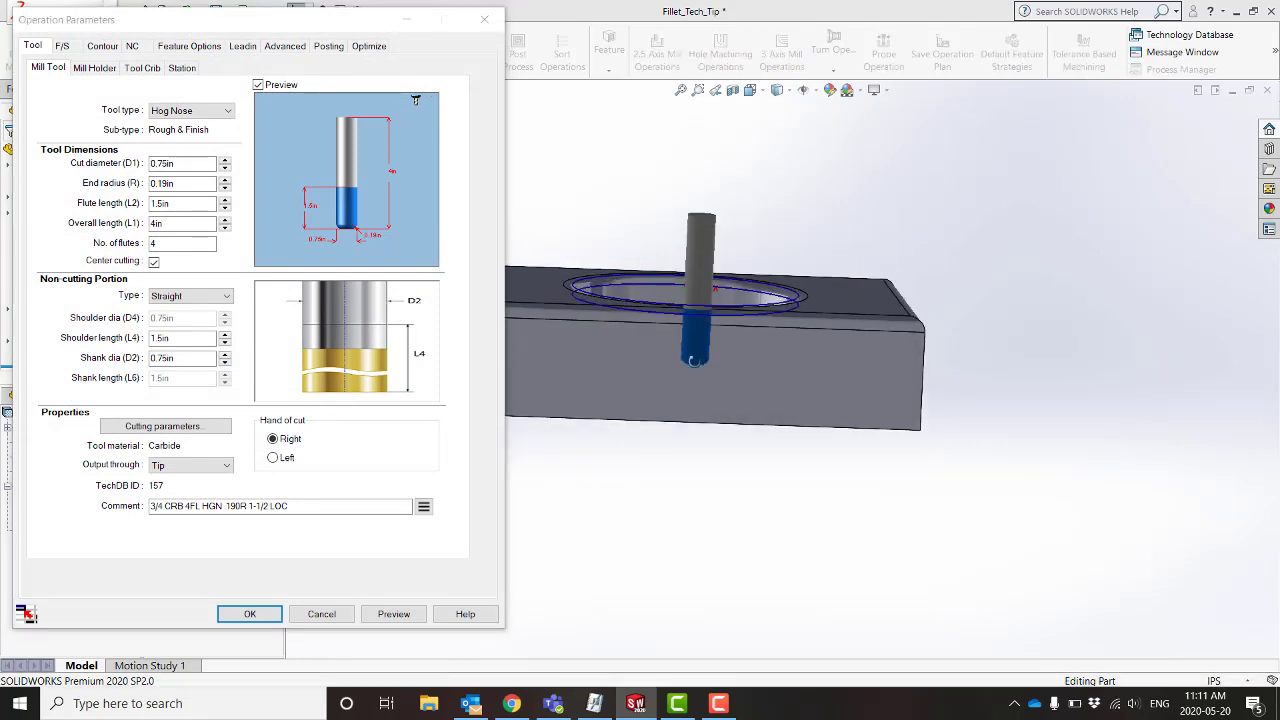
{"action": "middle_click_drag", "start_coordinate": [686, 448], "coordinate": [700, 415]}
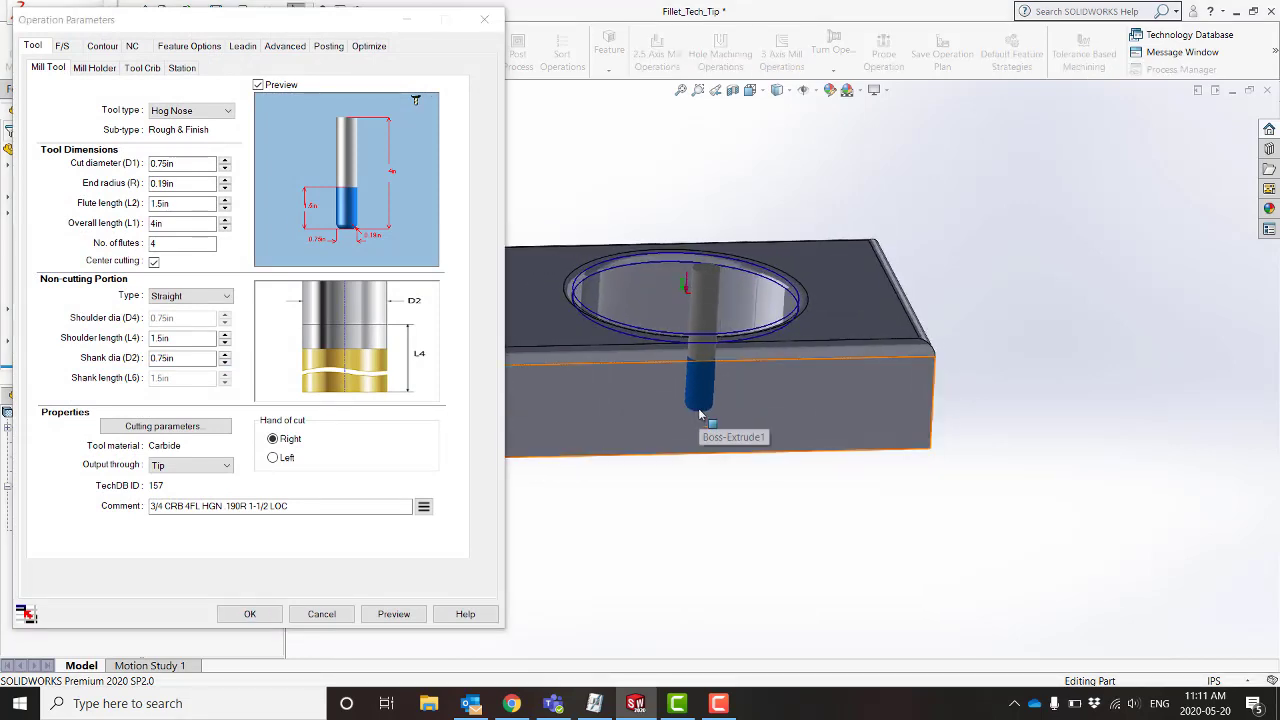
{"action": "left_click_drag", "start_coordinate": [698, 410], "coordinate": [566, 406]}
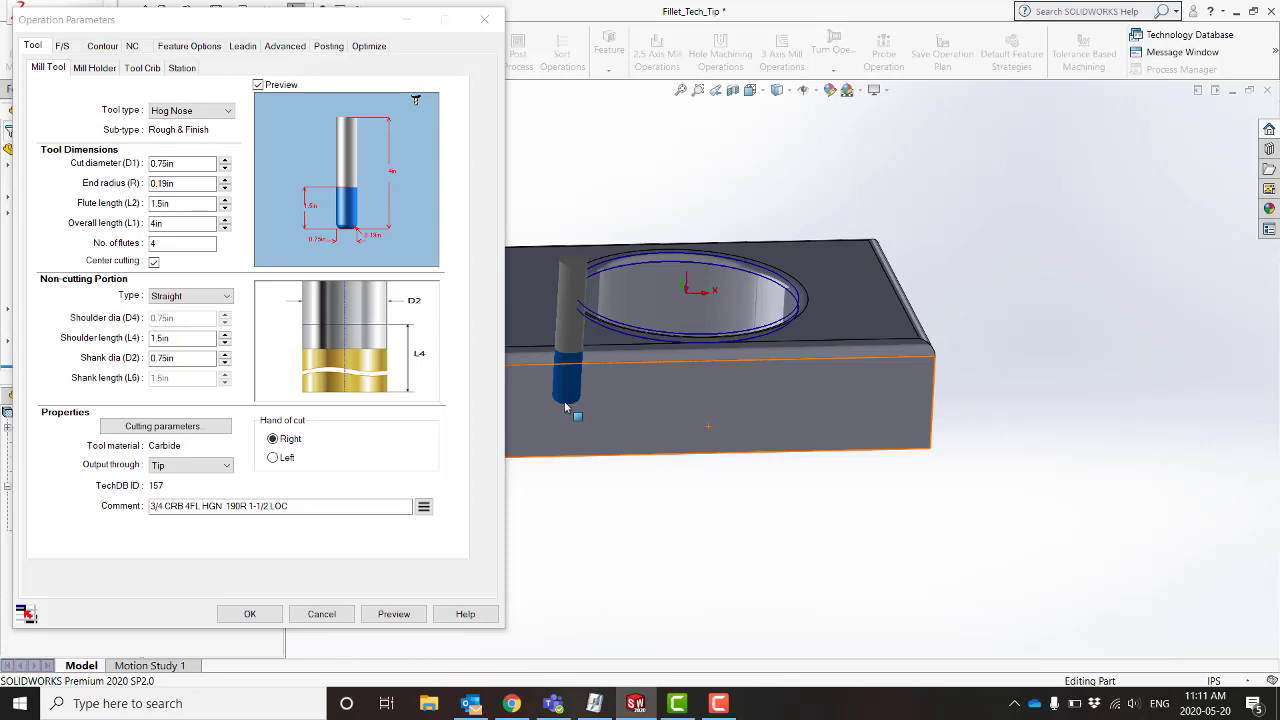
{"action": "left_click_drag", "start_coordinate": [565, 407], "coordinate": [558, 404]}
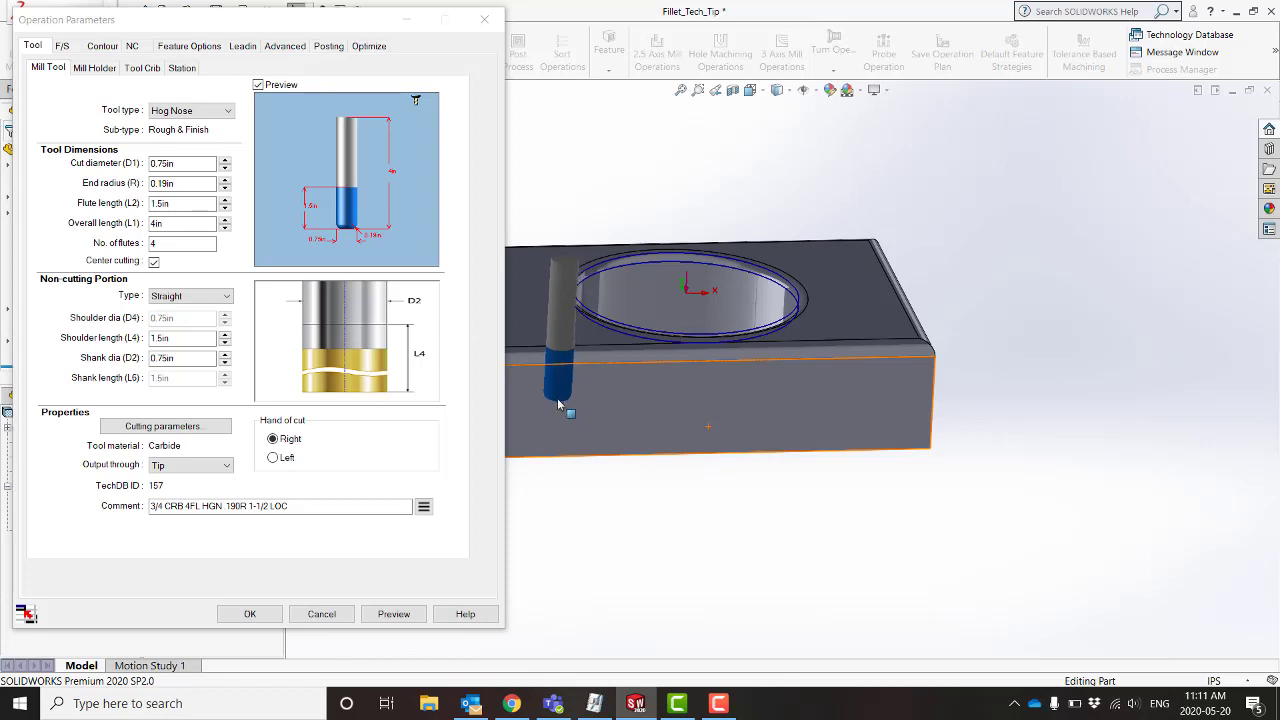
{"action": "left_click_drag", "start_coordinate": [558, 403], "coordinate": [429, 295]}
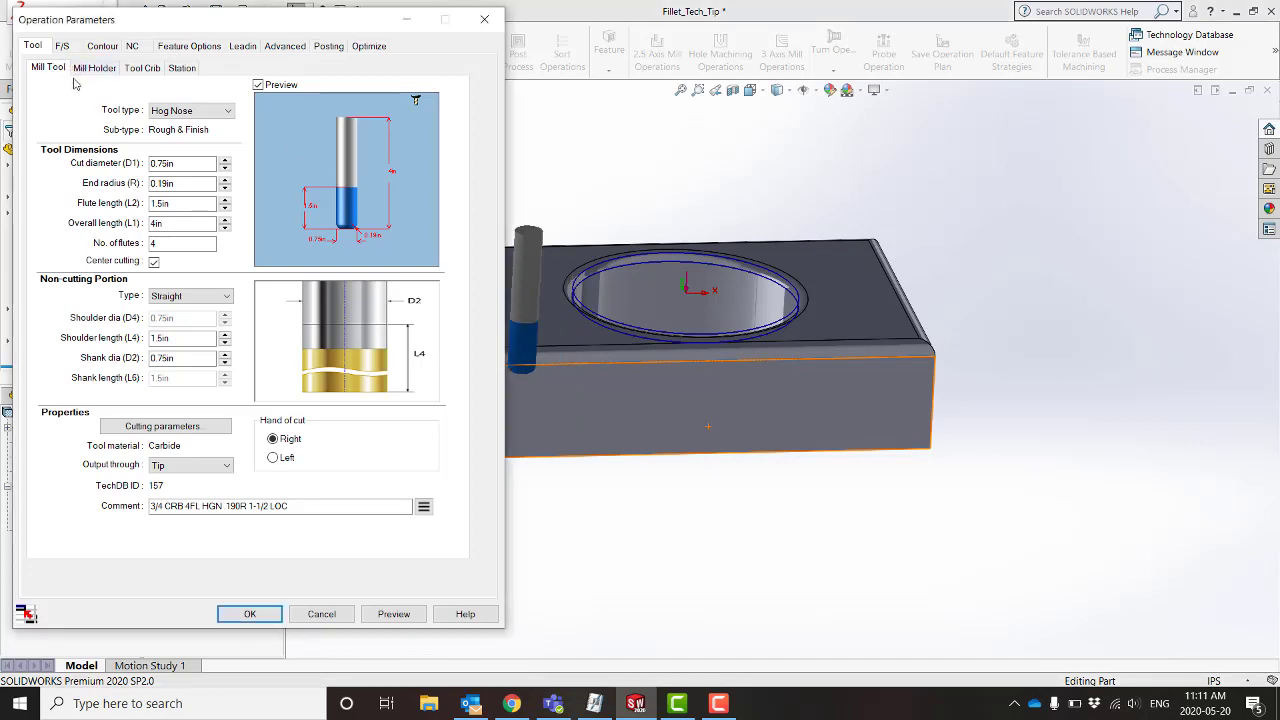
Step: From the Tool Crib, bring up the library's Tool Select Filter to add a tool
{"action": "left_click", "coordinate": [139, 69]}
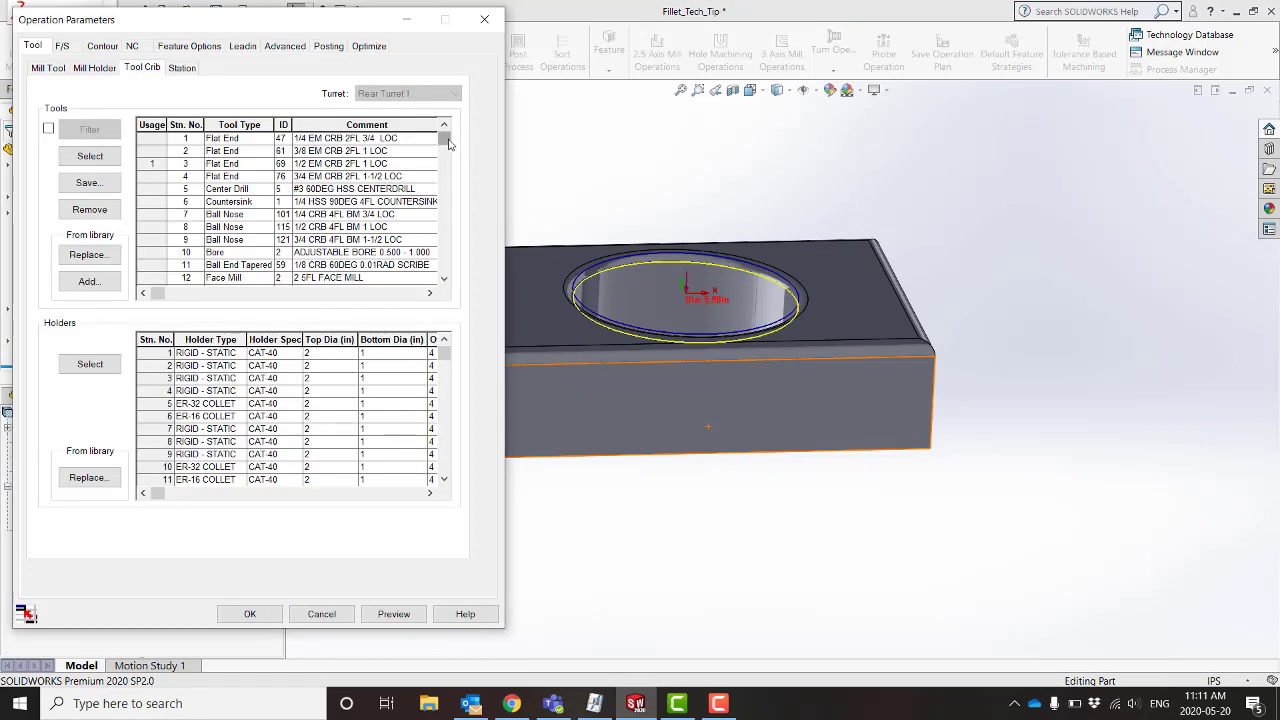
{"action": "left_click_drag", "start_coordinate": [448, 143], "coordinate": [445, 294]}
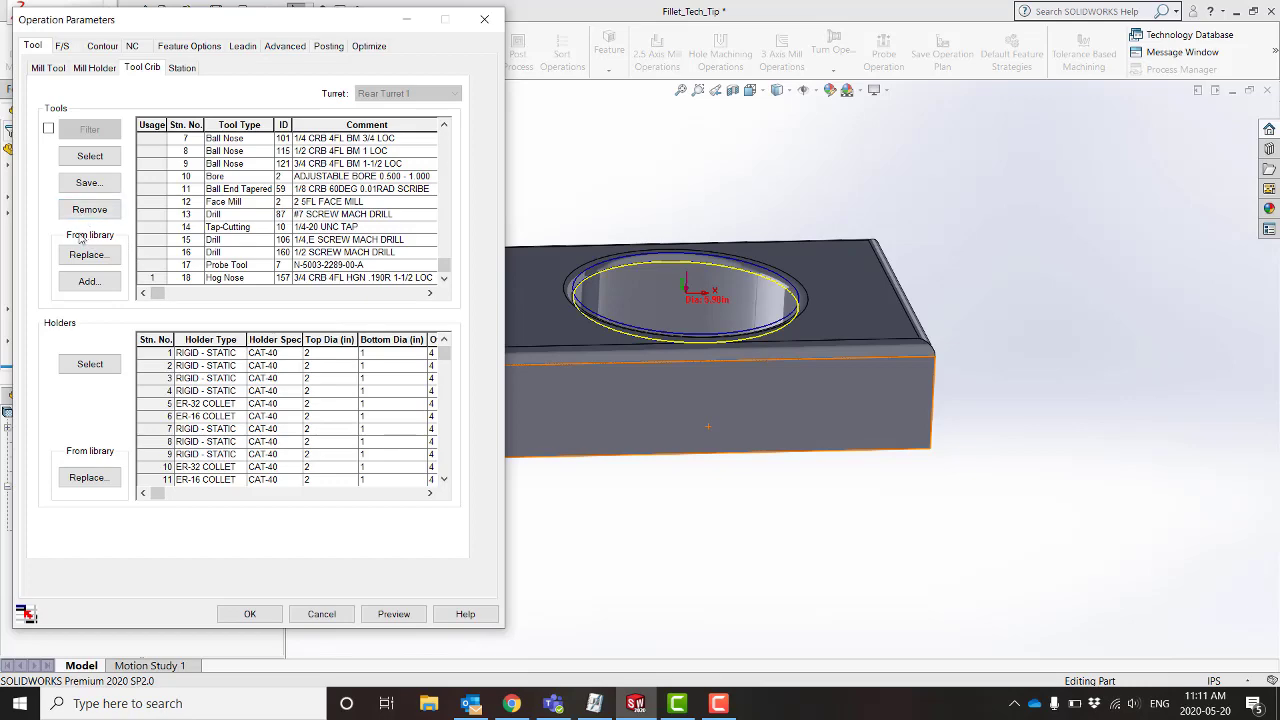
{"action": "left_click", "coordinate": [89, 281]}
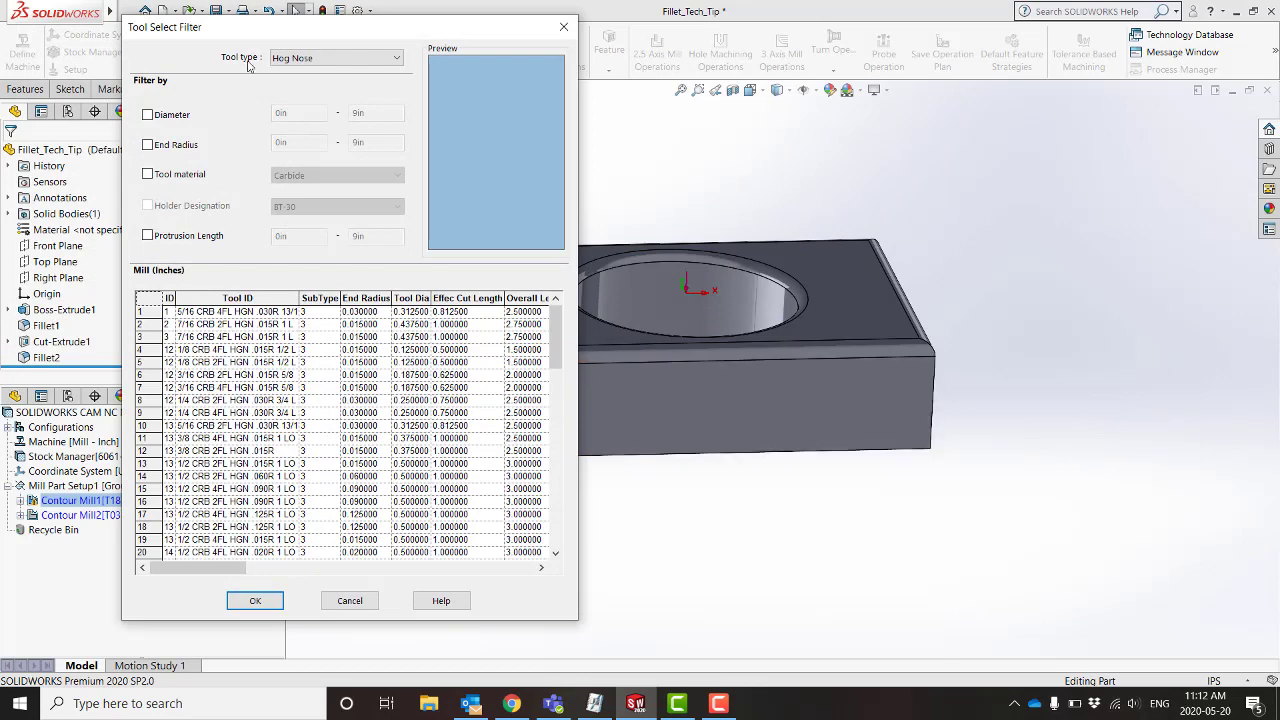
Step: Filter the library to Corner Round and add the 1/4R CORNER ROUND tool to the crib
{"action": "left_click", "coordinate": [302, 58]}
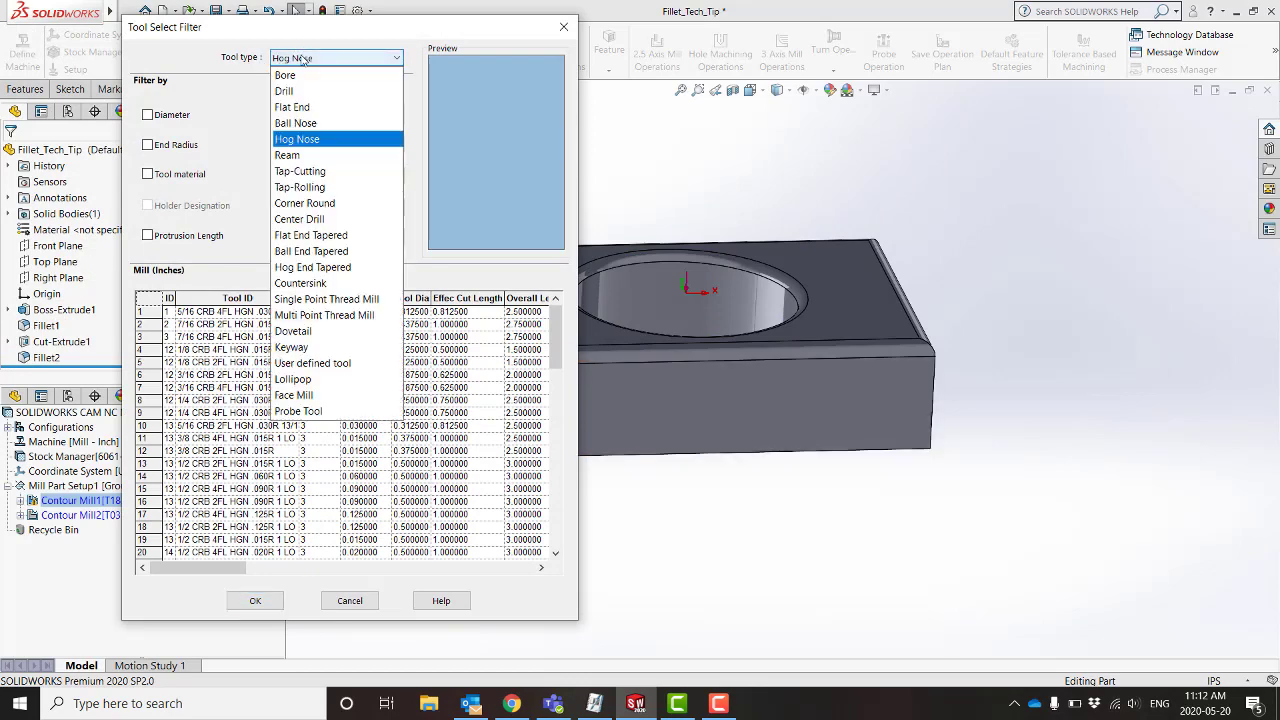
{"action": "left_click", "coordinate": [305, 203]}
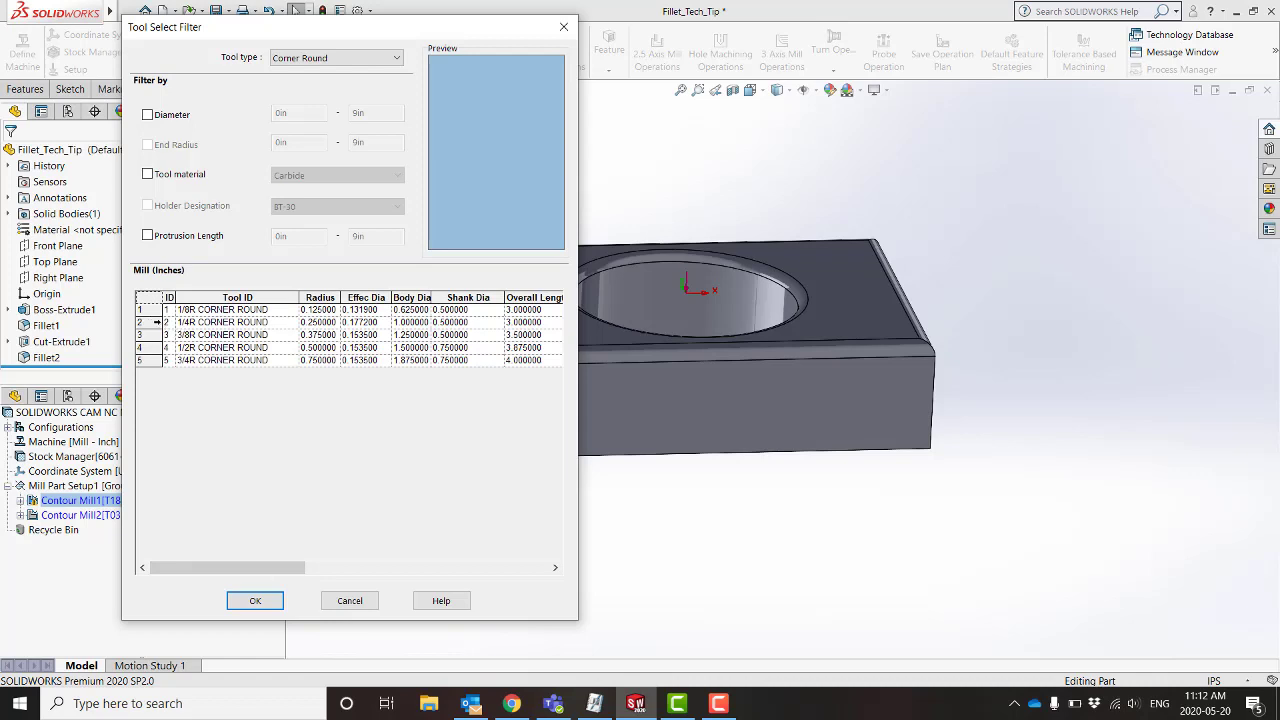
{"action": "left_click", "coordinate": [158, 322]}
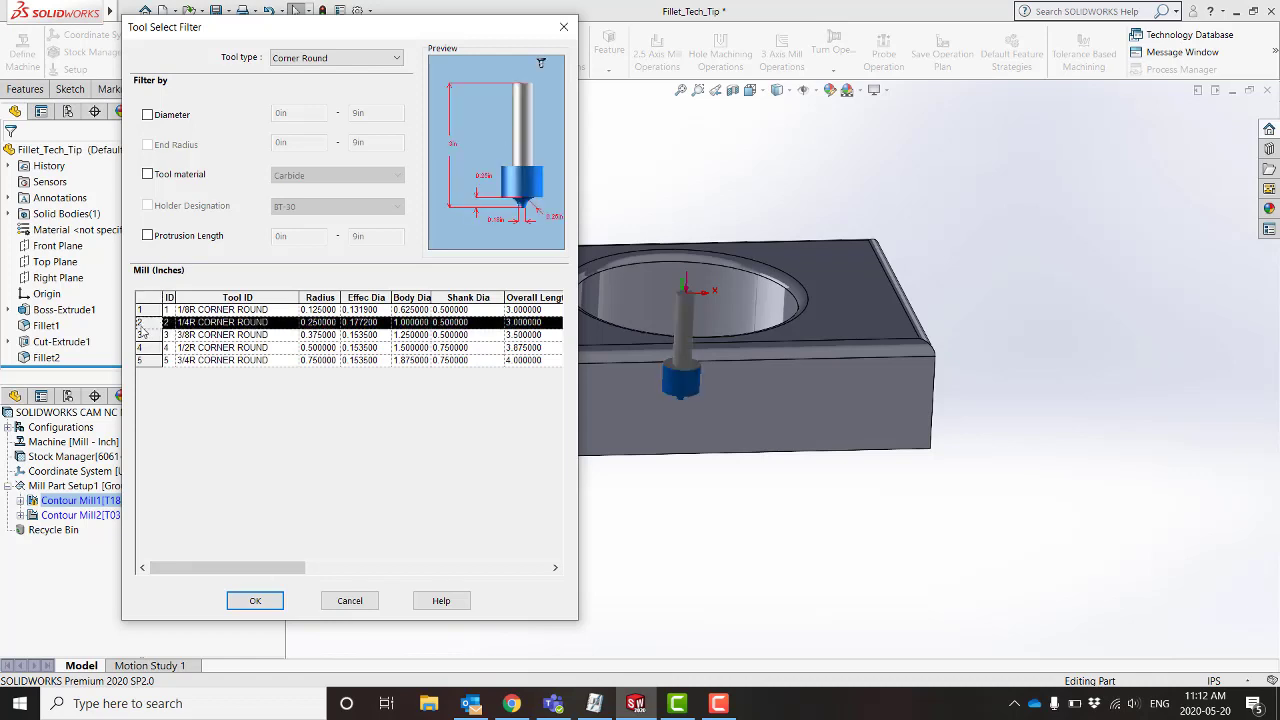
{"action": "left_click", "coordinate": [256, 601]}
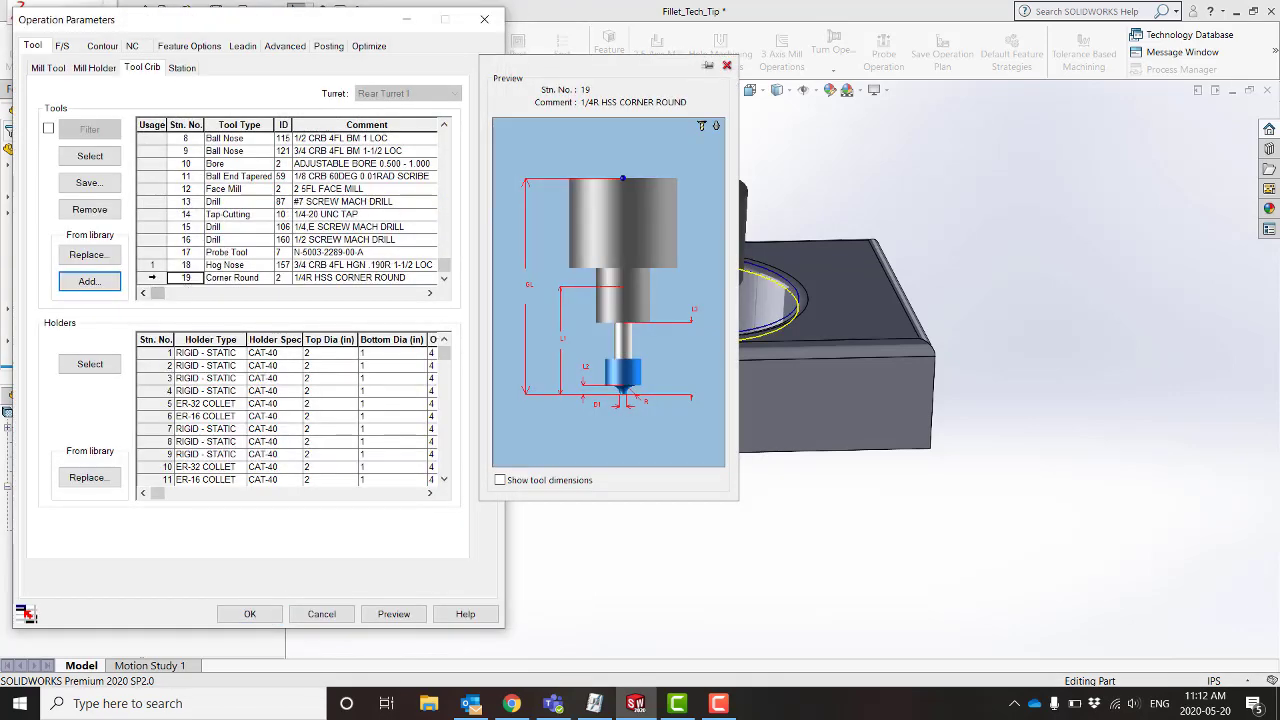
Step: Assign station 19, the 1/4R HSS Corner Round, as Contour Mill1's tool and close parameters
{"action": "left_click", "coordinate": [152, 278]}
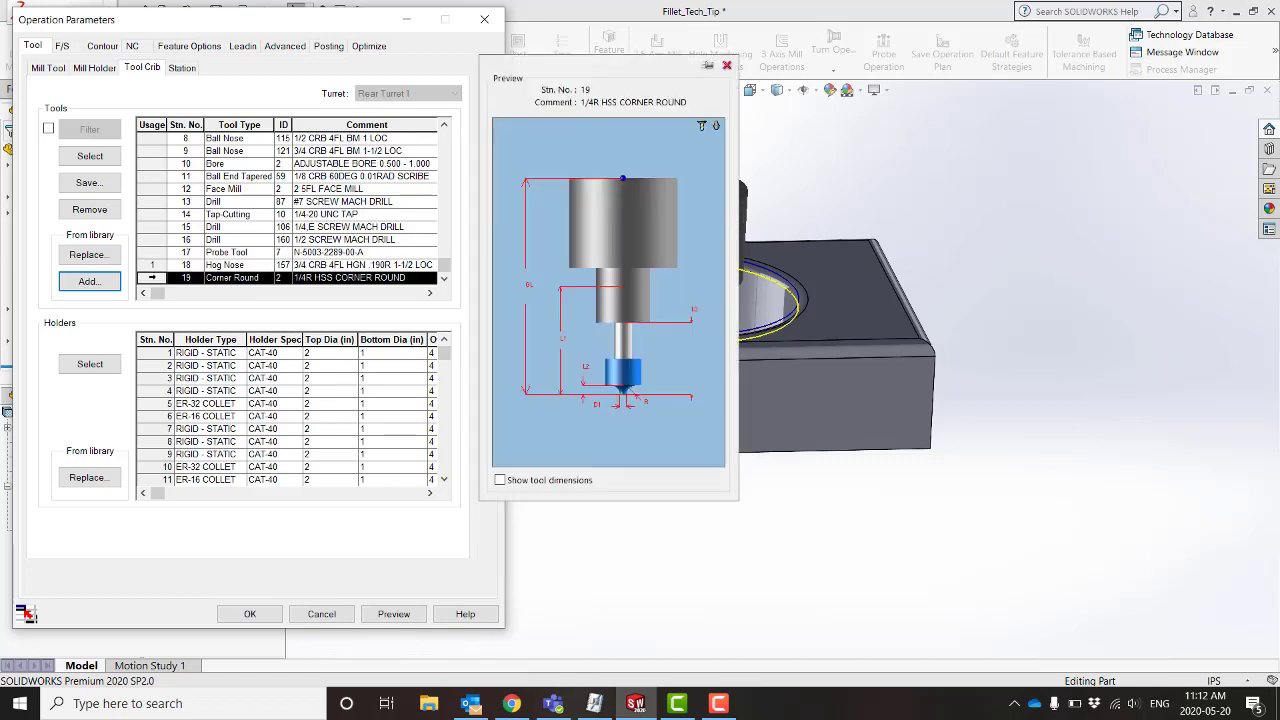
{"action": "left_click", "coordinate": [90, 157]}
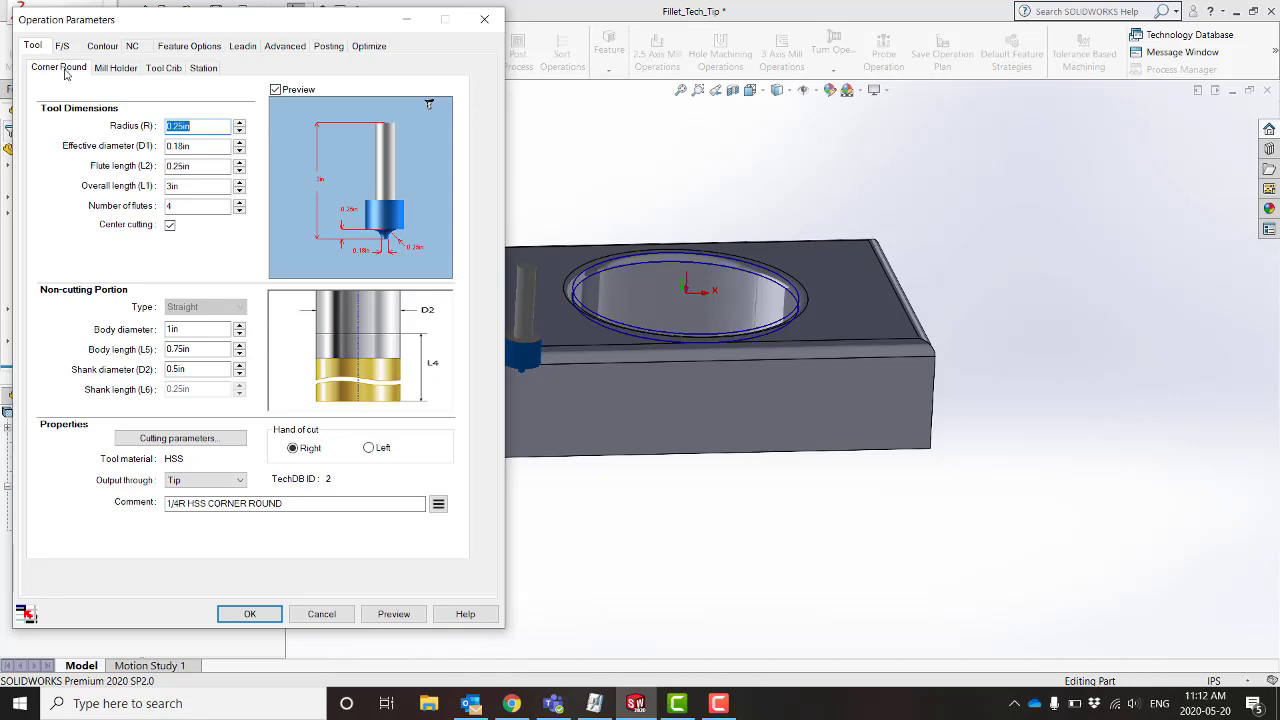
{"action": "left_click", "coordinate": [262, 613]}
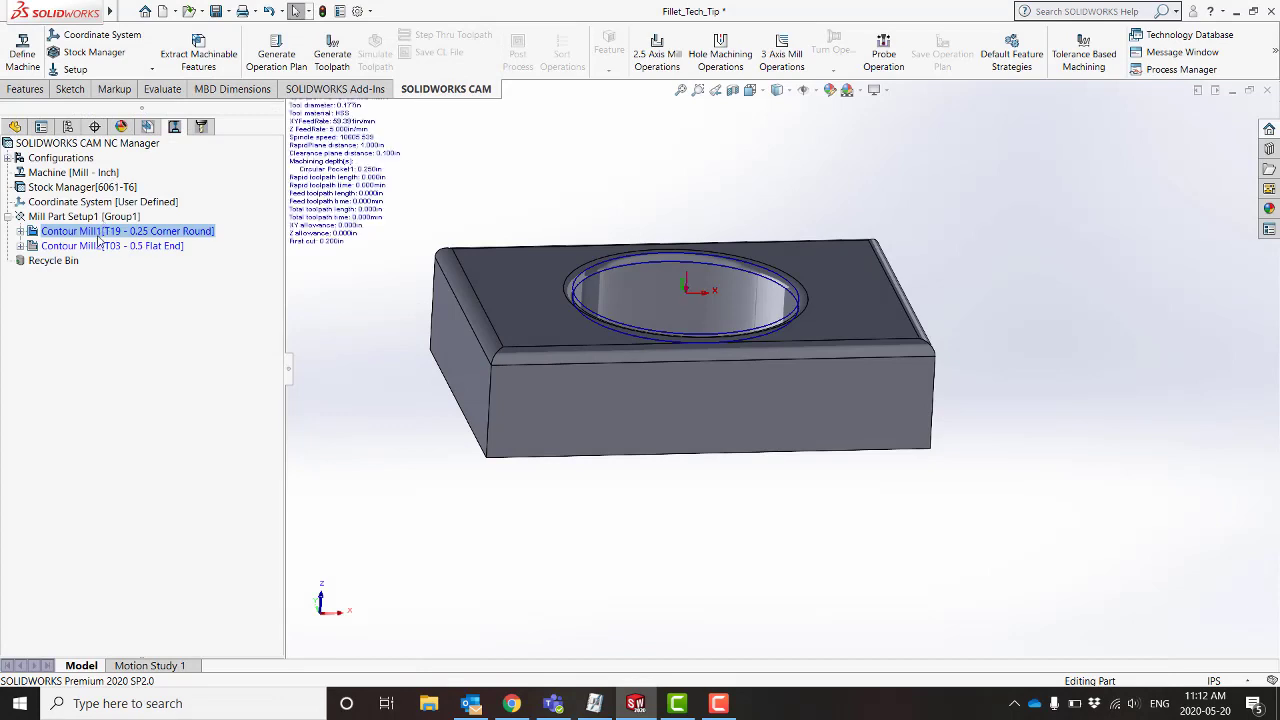
Step: Edit Contour Mill2's definition and open the library from its Tool Crib to add a tool
{"action": "right_click", "coordinate": [90, 246]}
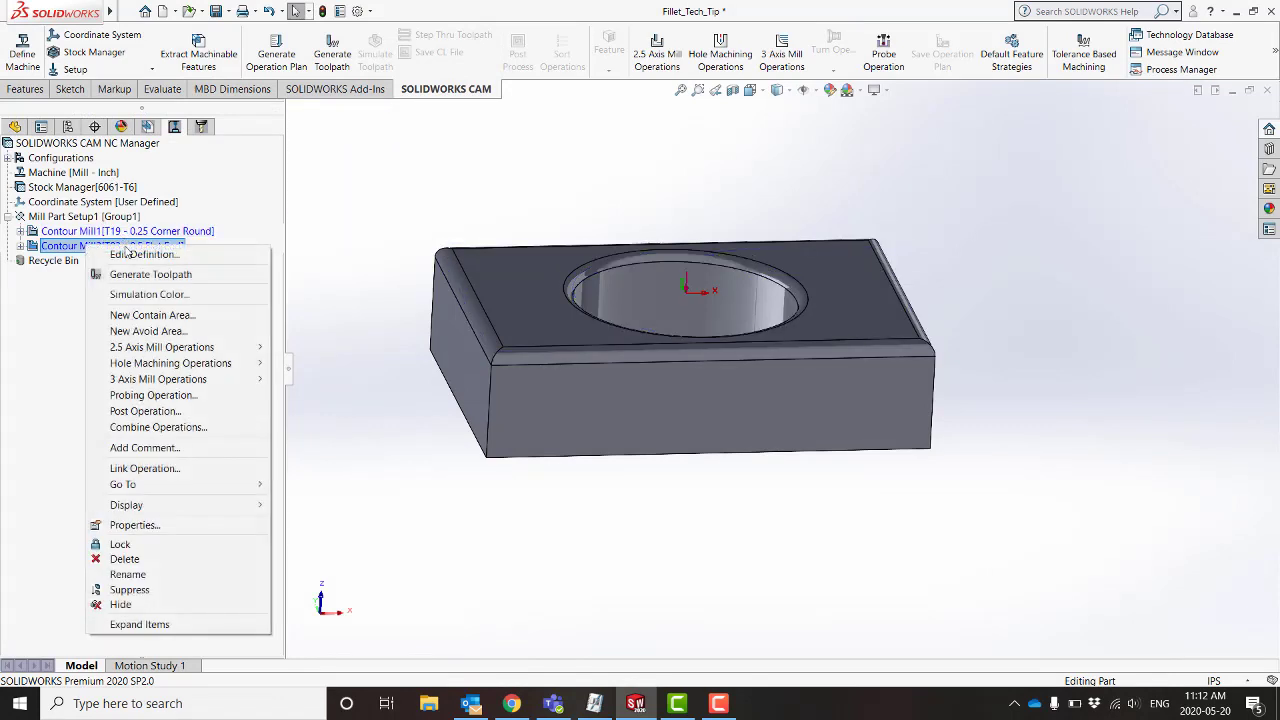
{"action": "left_click", "coordinate": [128, 254]}
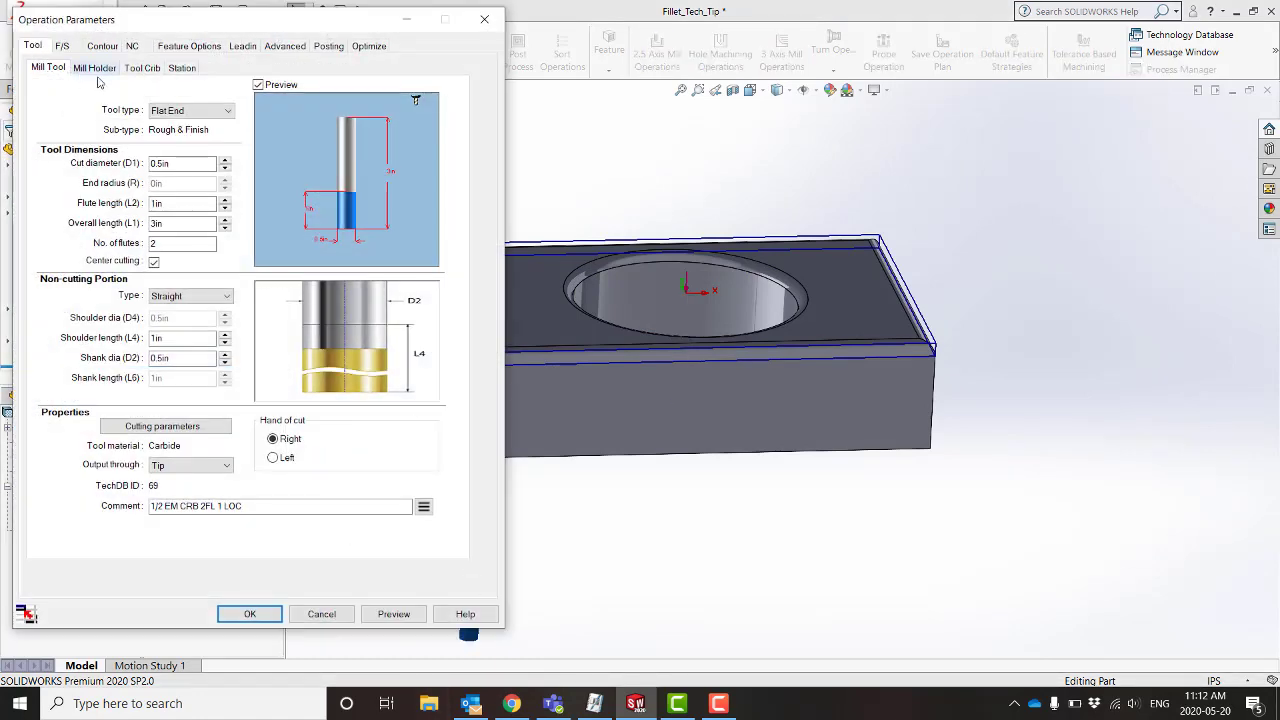
{"action": "left_click", "coordinate": [138, 71]}
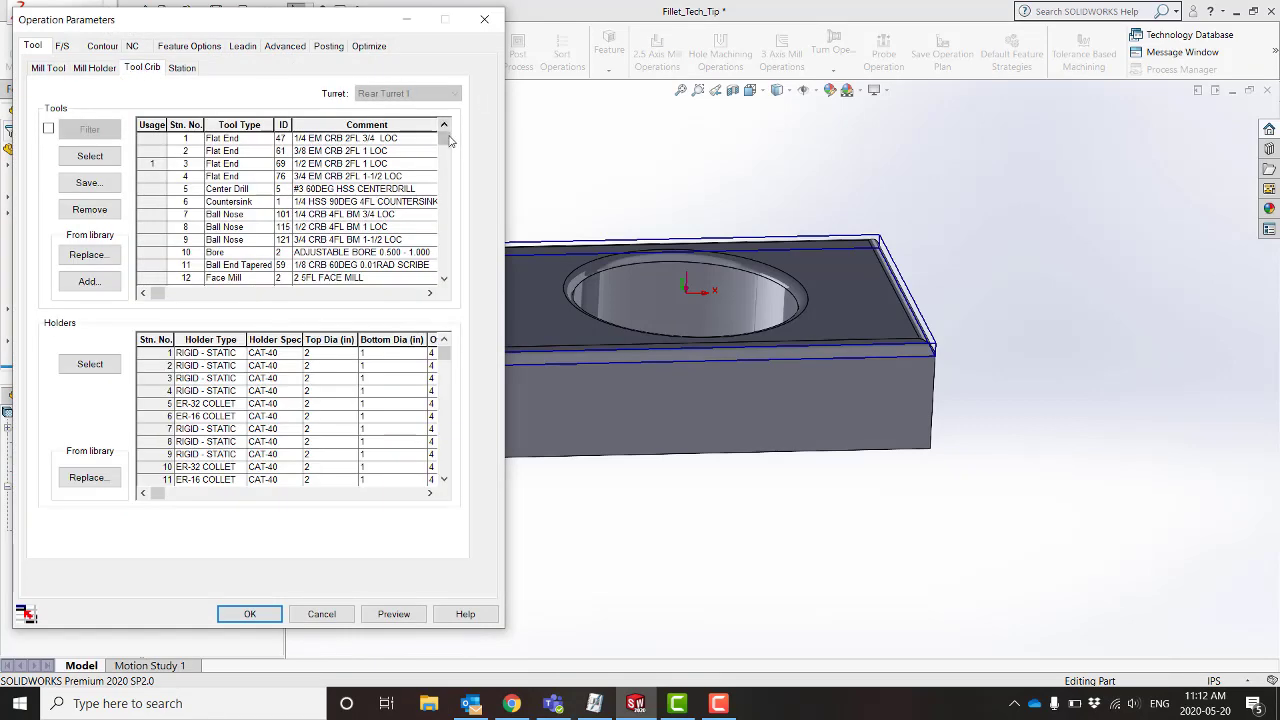
{"action": "left_click", "coordinate": [88, 281]}
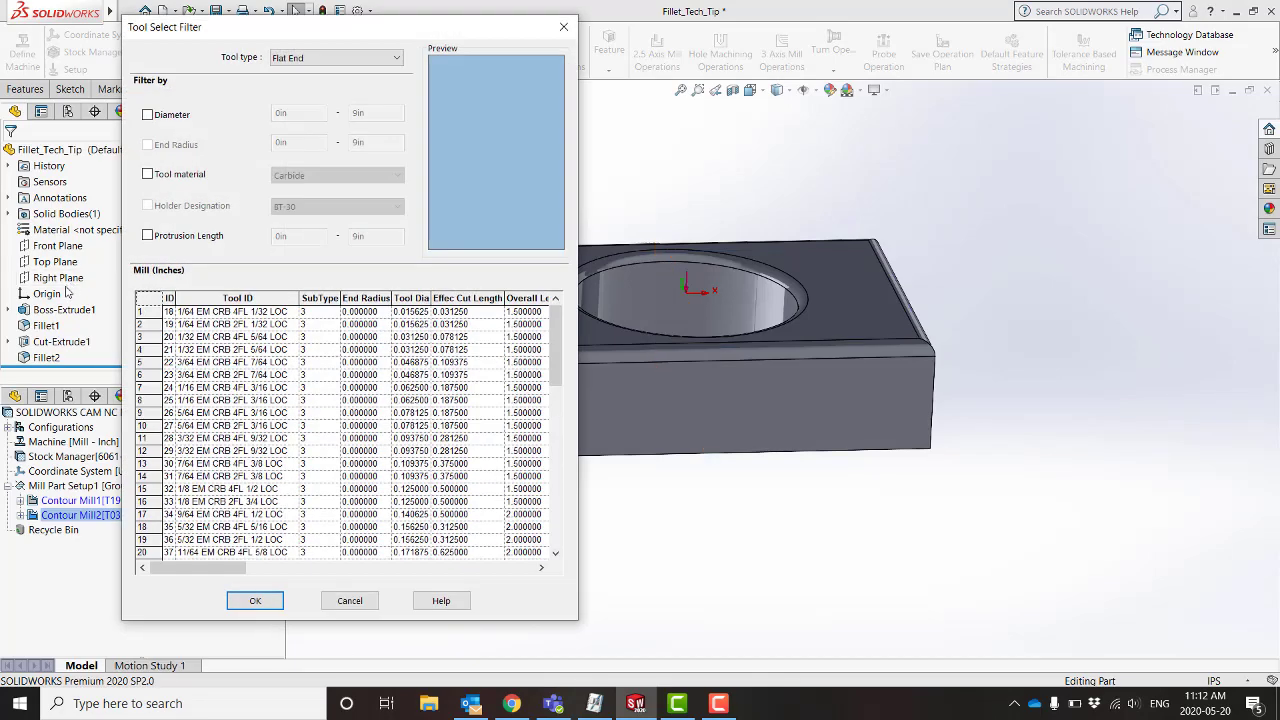
Step: Filter the tool library to Corner Round and add the 3/8R CORNER ROUND tool to the crib
{"action": "left_click", "coordinate": [350, 59]}
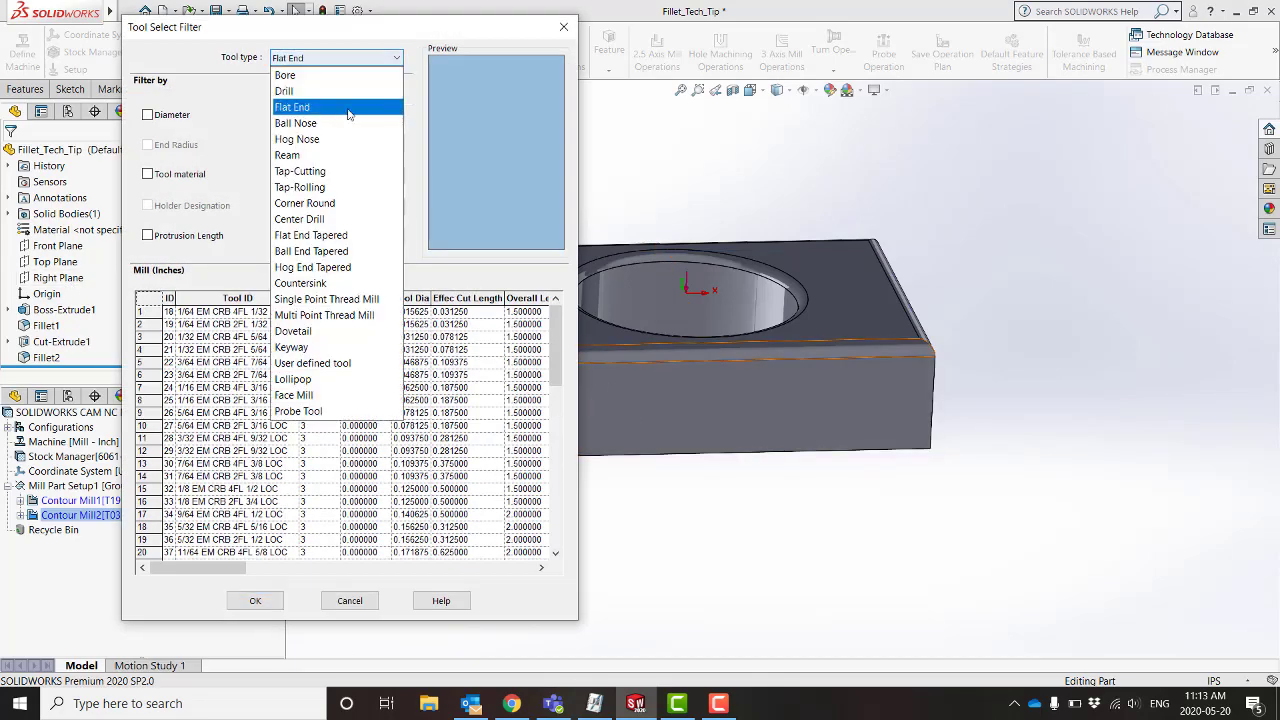
{"action": "left_click", "coordinate": [350, 203]}
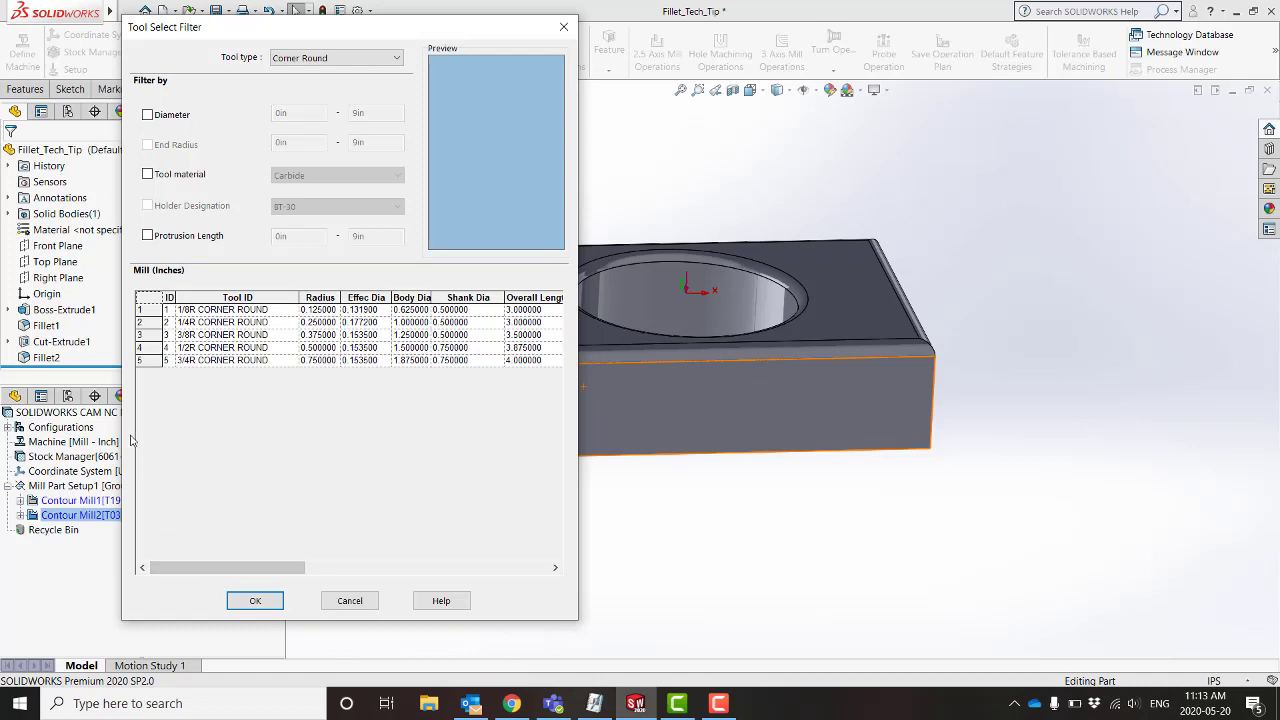
{"action": "left_click", "coordinate": [150, 335]}
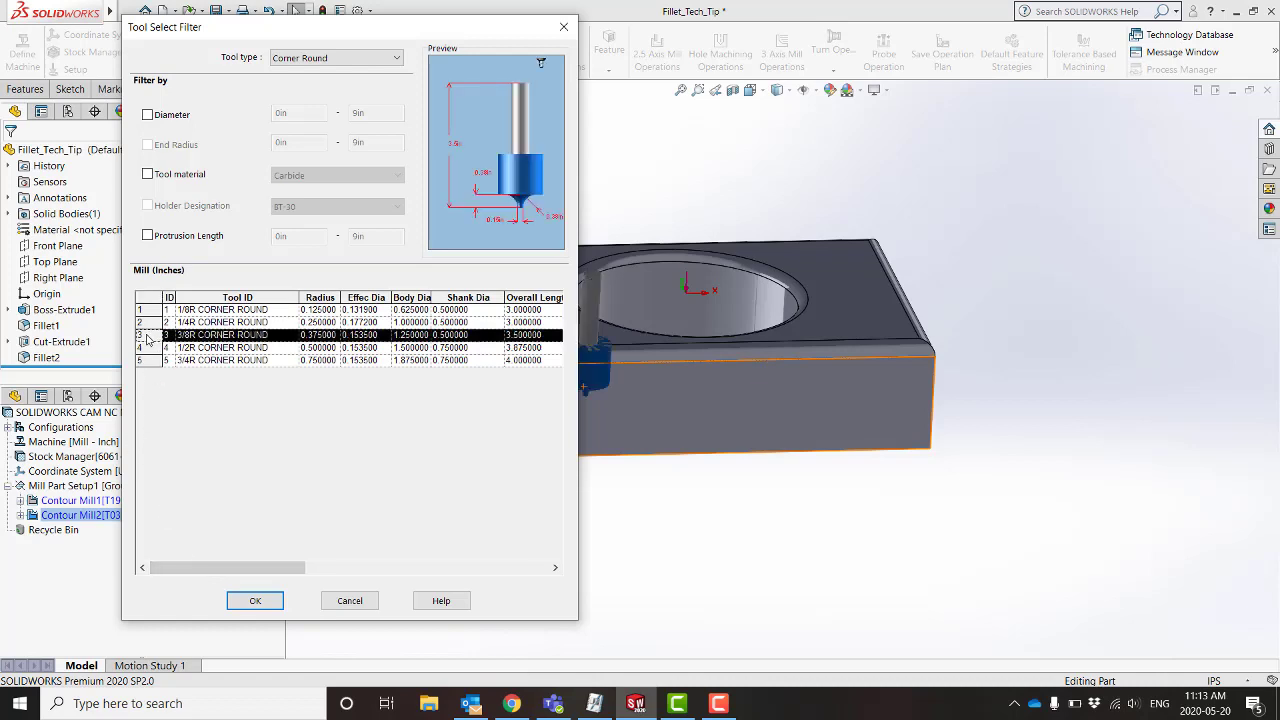
{"action": "left_click", "coordinate": [255, 600]}
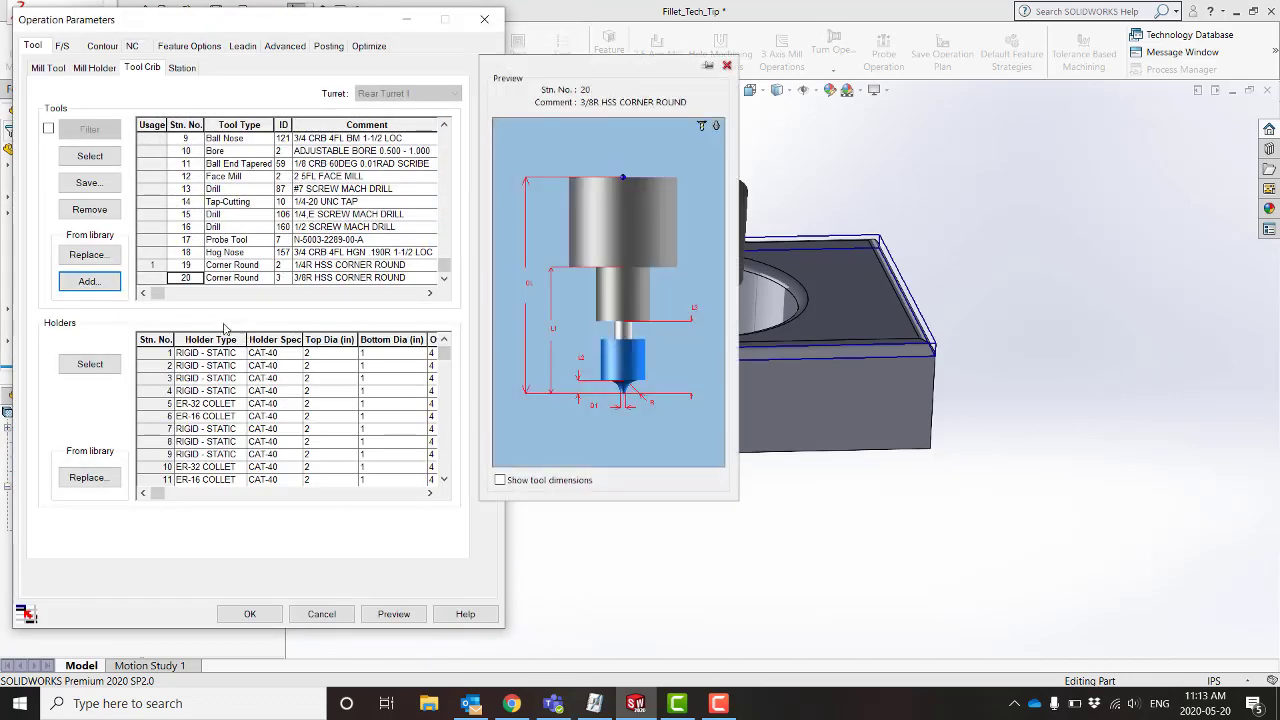
Step: Assign crib station 20, the 0.38 Corner Round tool, to Contour Mill2 and close its parameters
{"action": "left_click", "coordinate": [232, 277]}
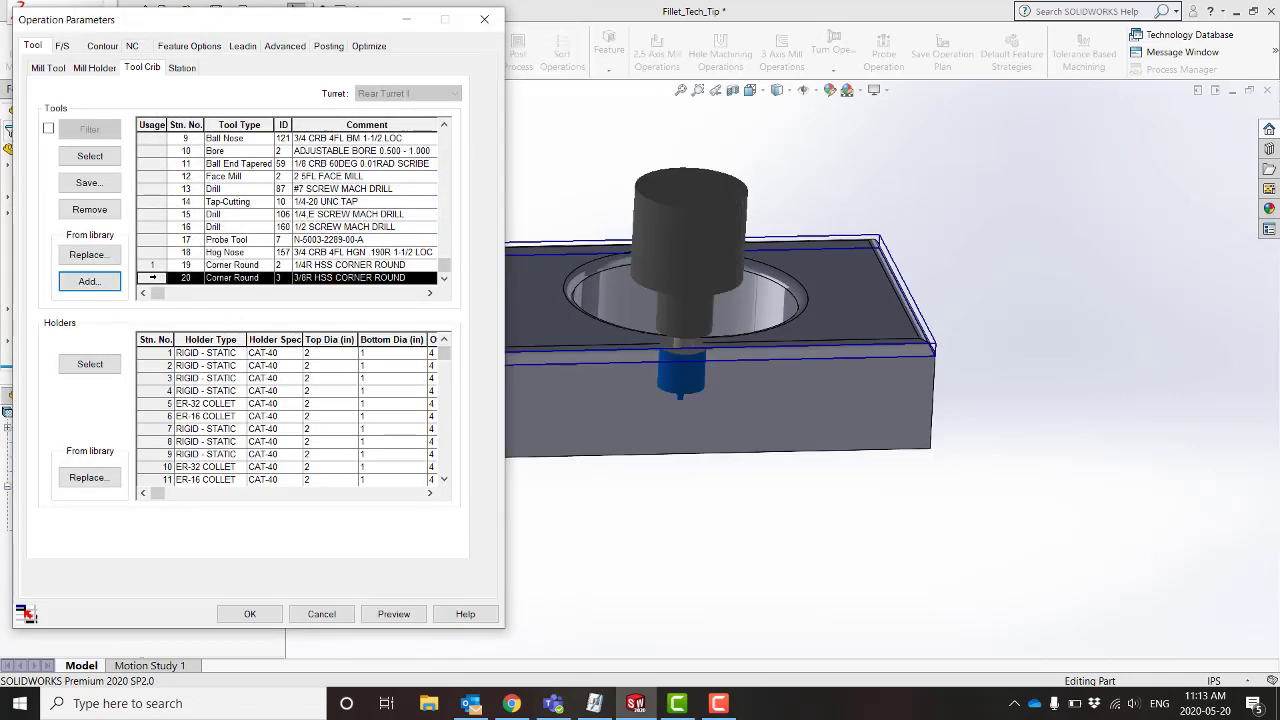
{"action": "left_click", "coordinate": [90, 157]}
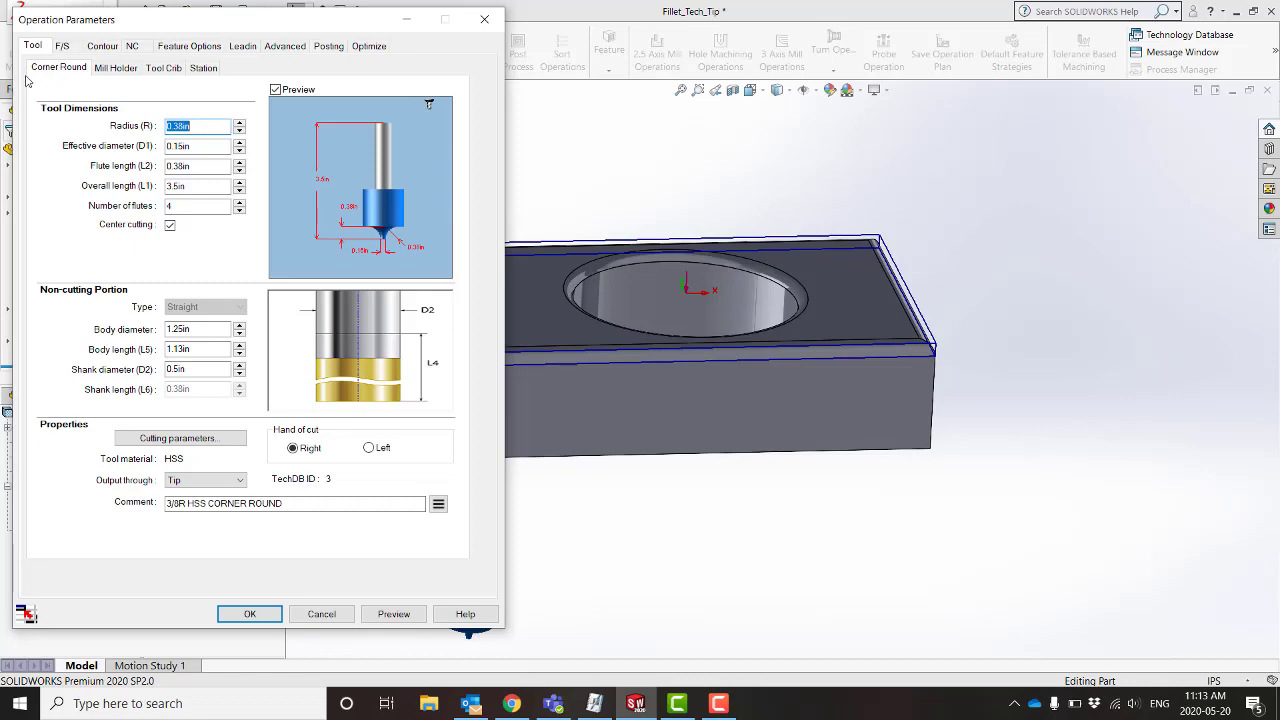
{"action": "left_click", "coordinate": [250, 614]}
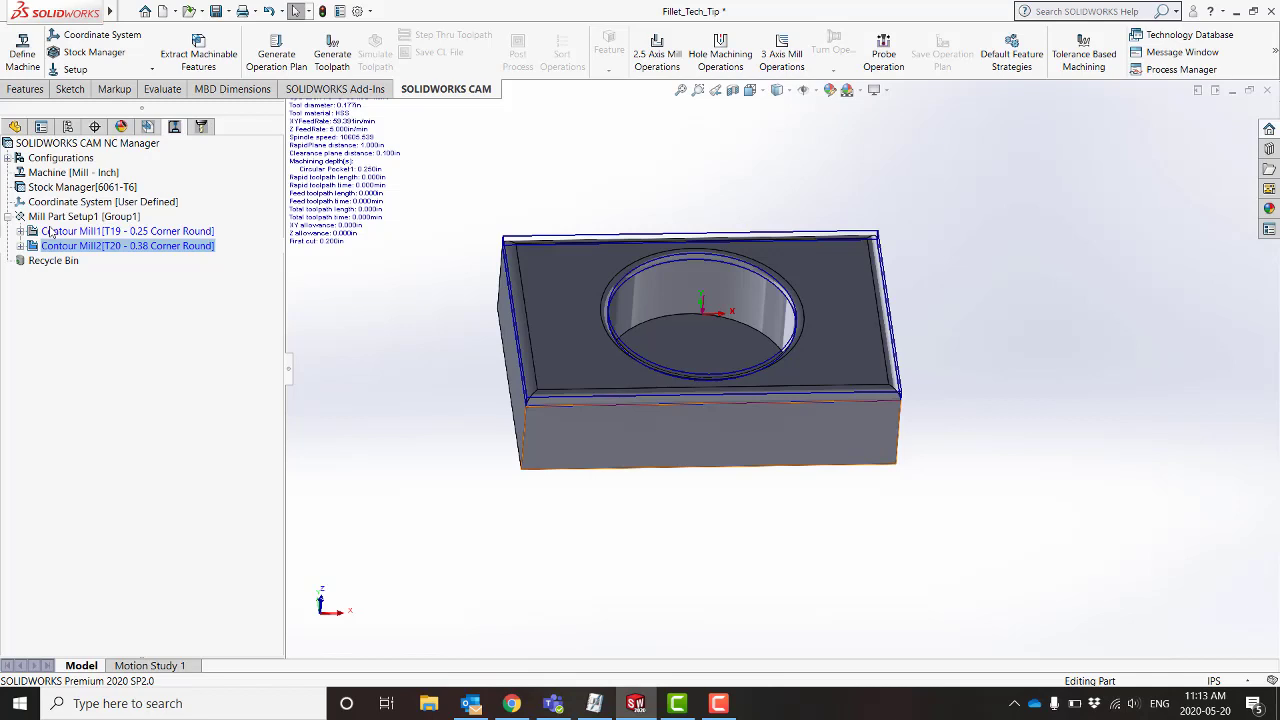
Step: Generate Mill Part Setup1 toolpaths, review both contour mills, and launch Simulate Toolpath
{"action": "right_click", "coordinate": [58, 217]}
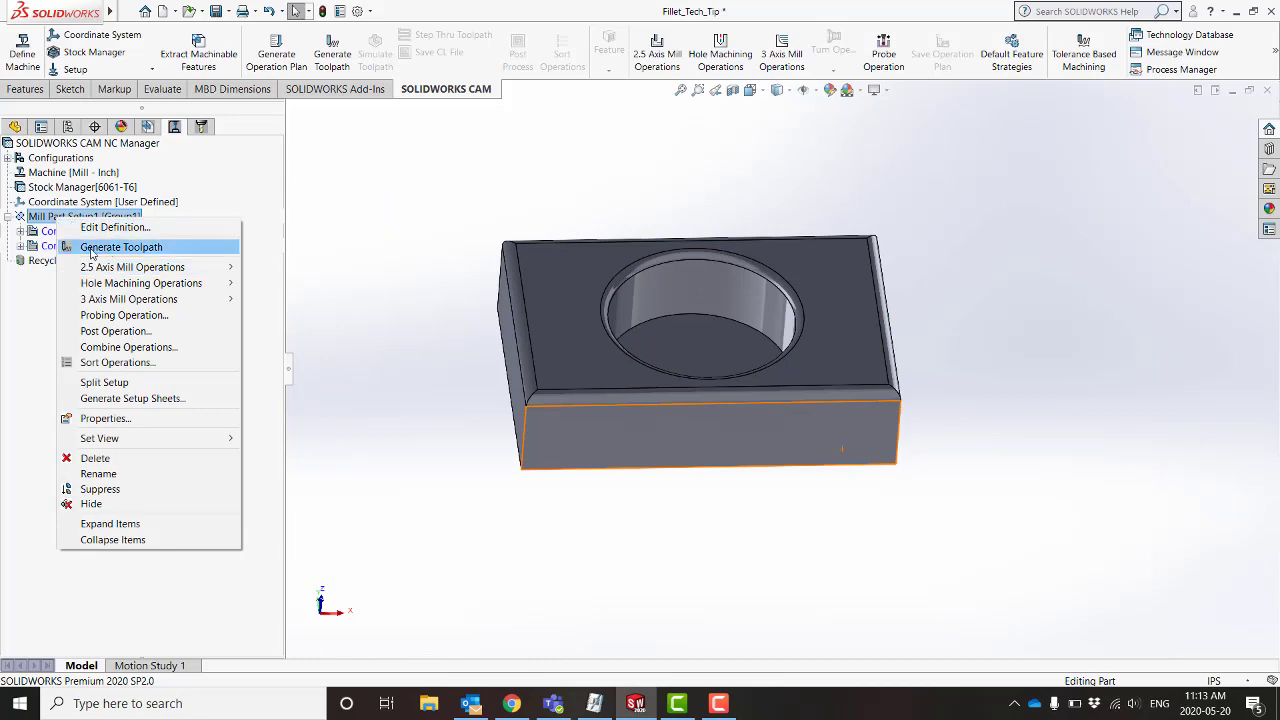
{"action": "left_click", "coordinate": [91, 250]}
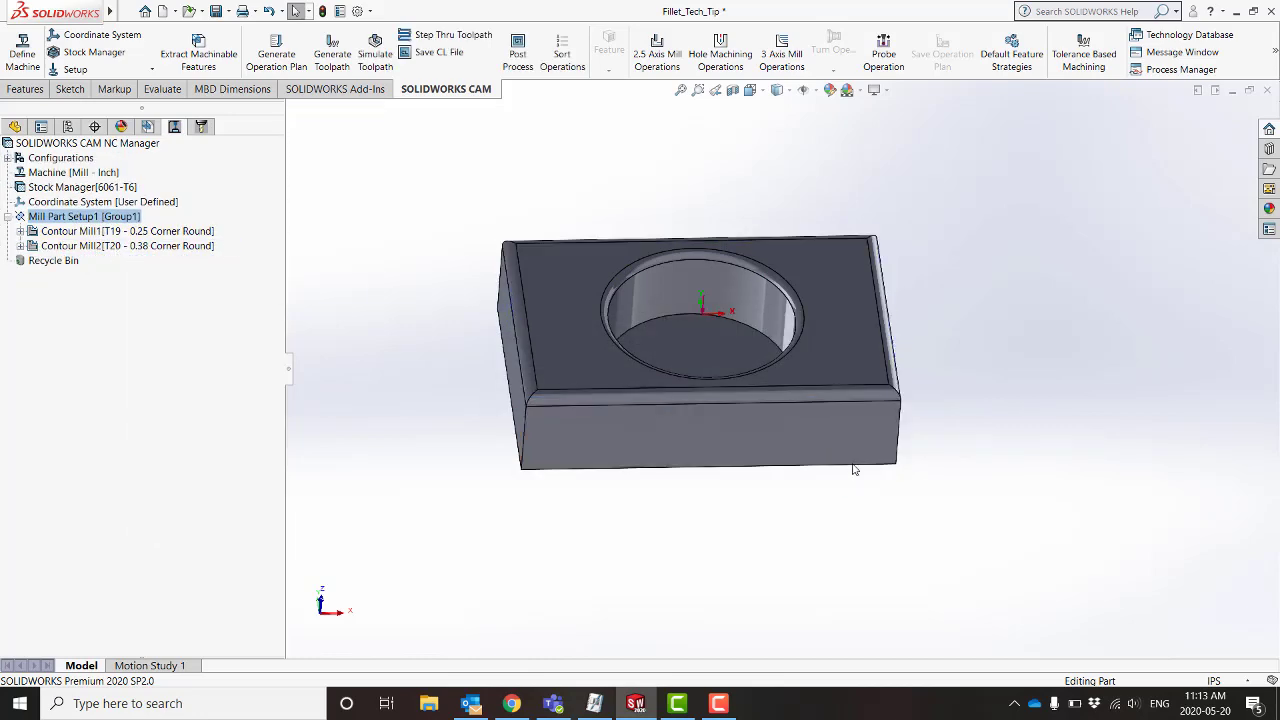
{"action": "left_click", "coordinate": [61, 237]}
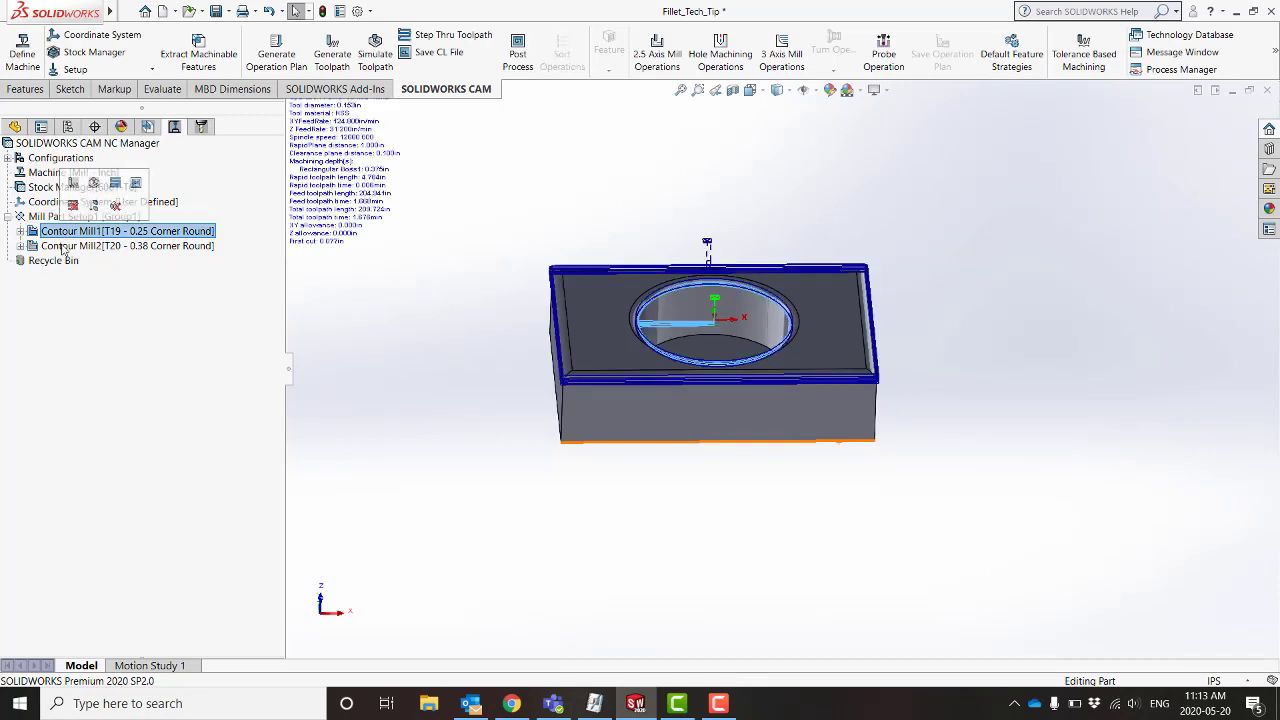
{"action": "left_click", "coordinate": [63, 247]}
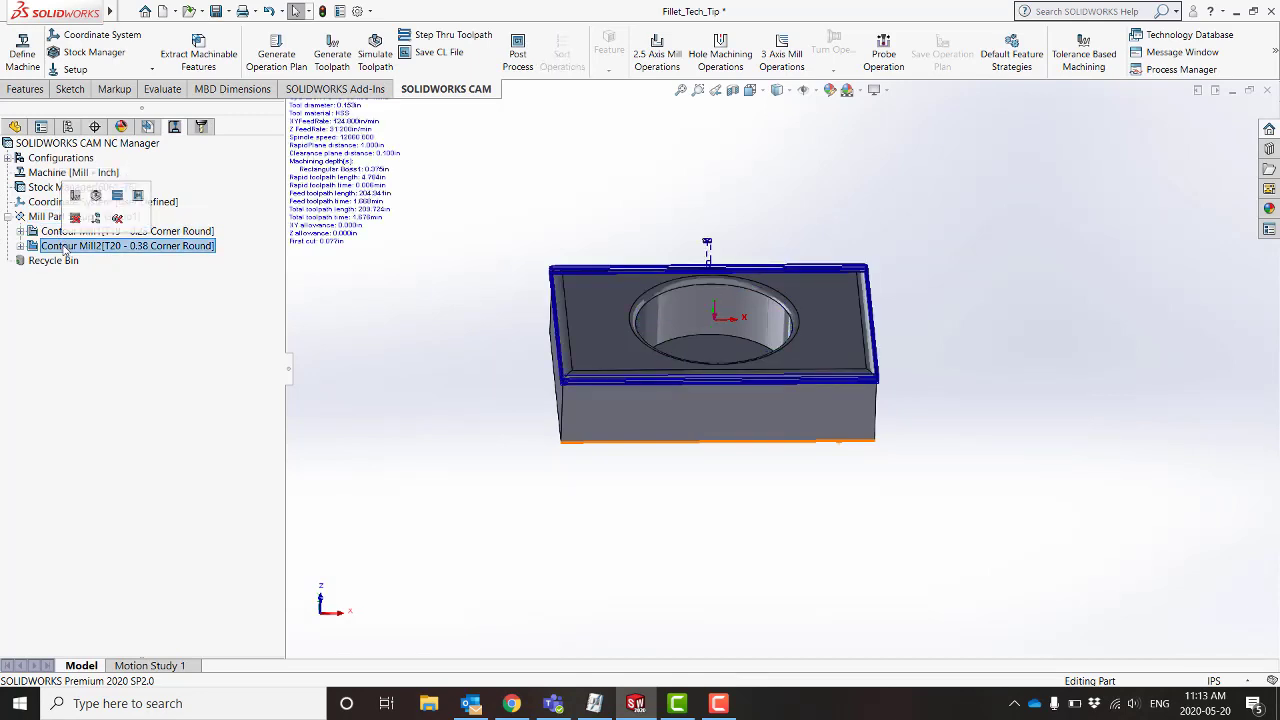
{"action": "right_click", "coordinate": [38, 217]}
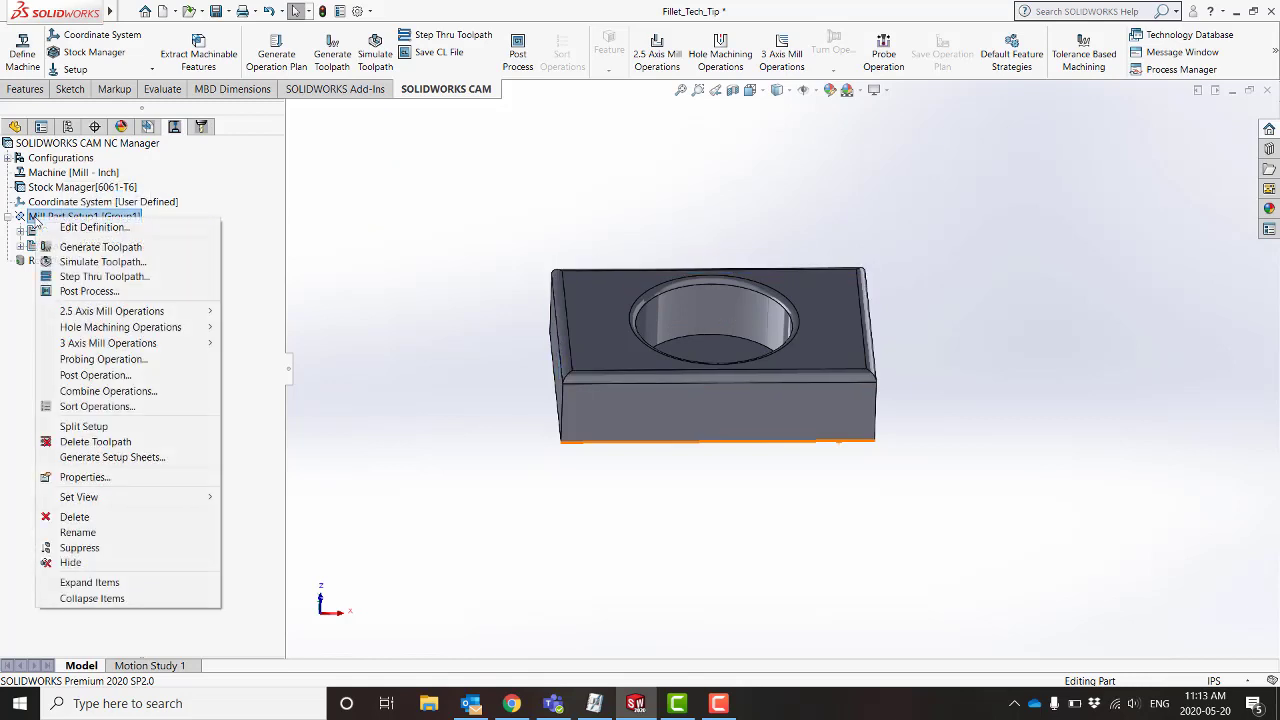
{"action": "left_click", "coordinate": [145, 261]}
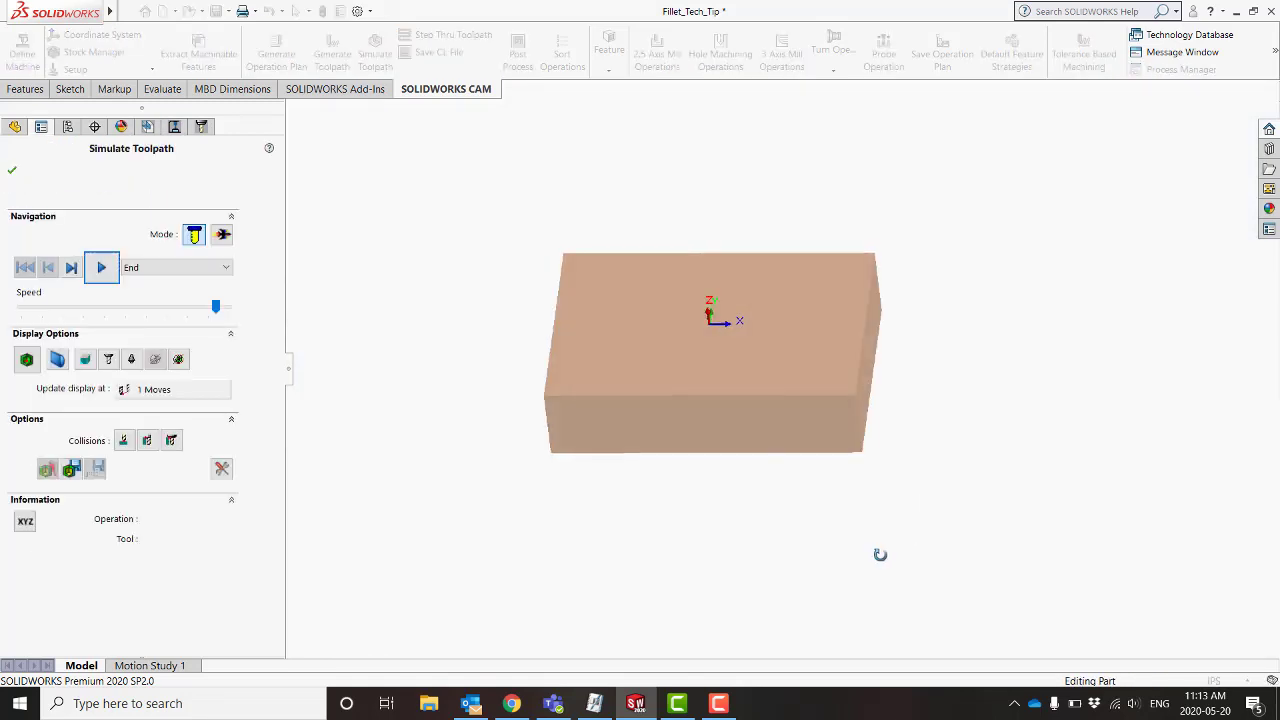
Step: Step the simulation by Next Toolpath, playing Contour Mill1 and then Contour Mill2
{"action": "middle_click_drag", "start_coordinate": [880, 554], "coordinate": [890, 540]}
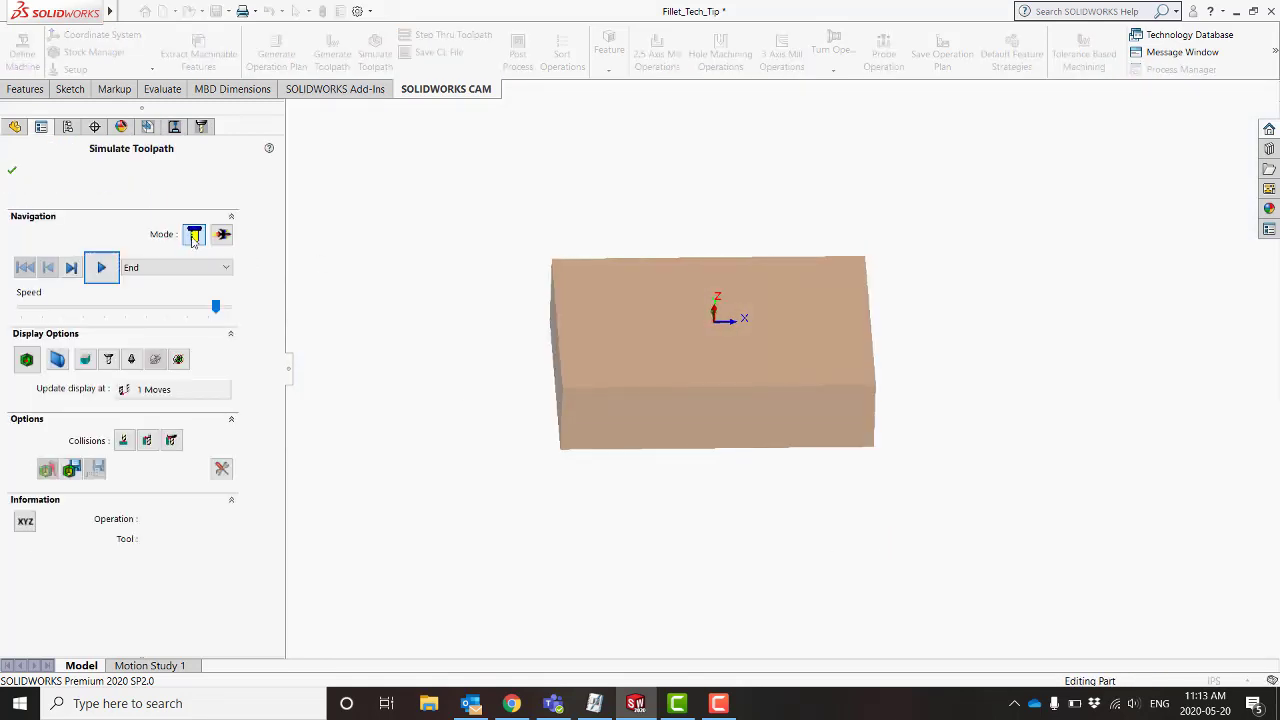
{"action": "left_click", "coordinate": [185, 266]}
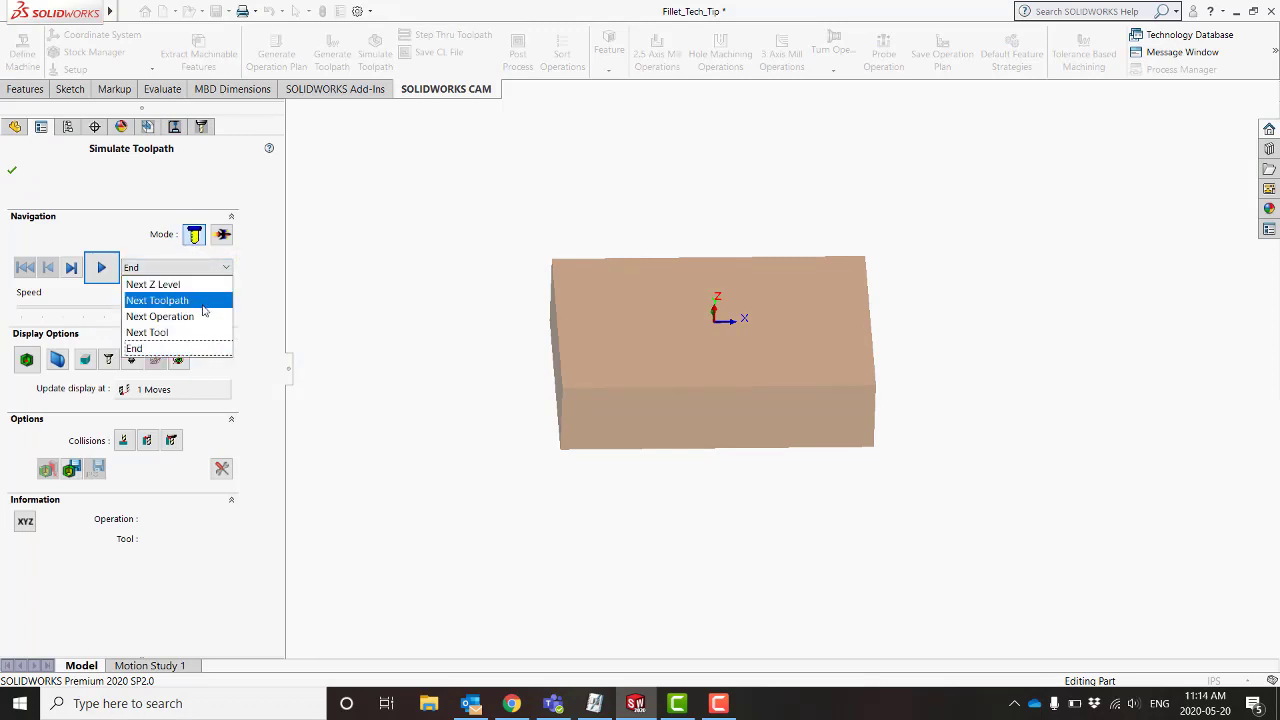
{"action": "left_click", "coordinate": [196, 301]}
{"action": "scroll", "coordinate": [757, 366], "scroll_direction": "down", "scroll_amount": 4}
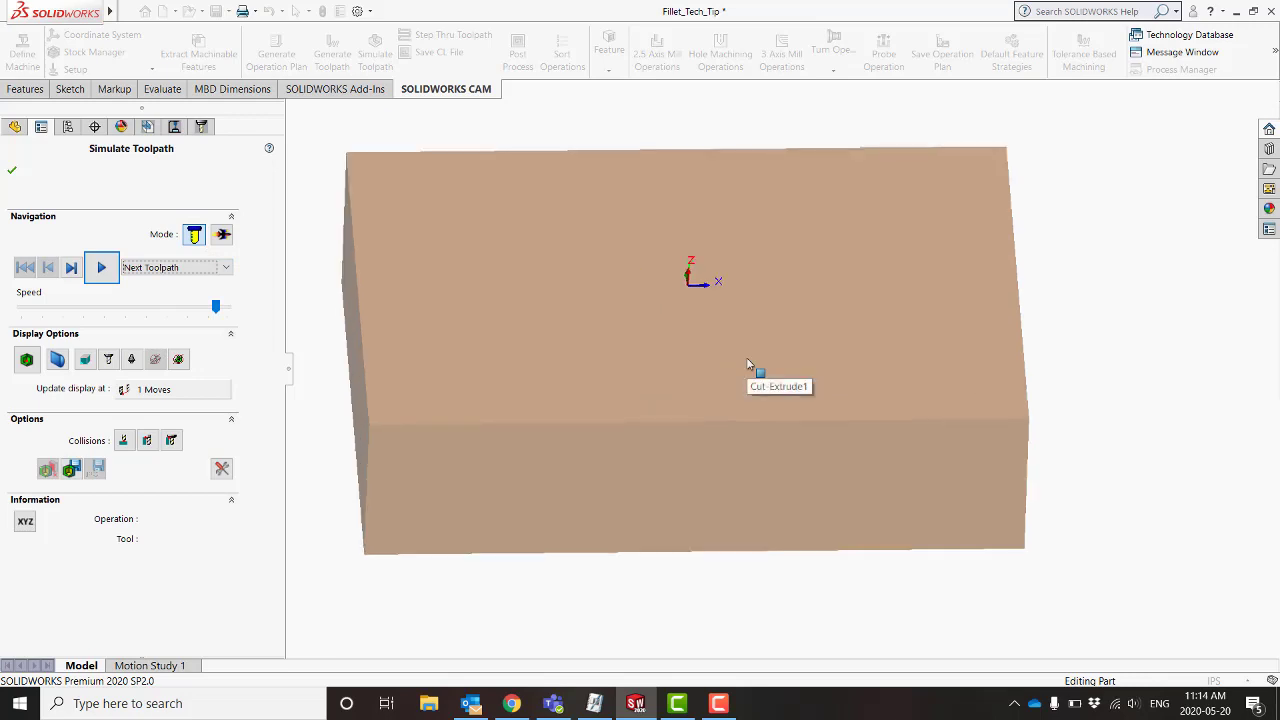
{"action": "left_click", "coordinate": [95, 276]}
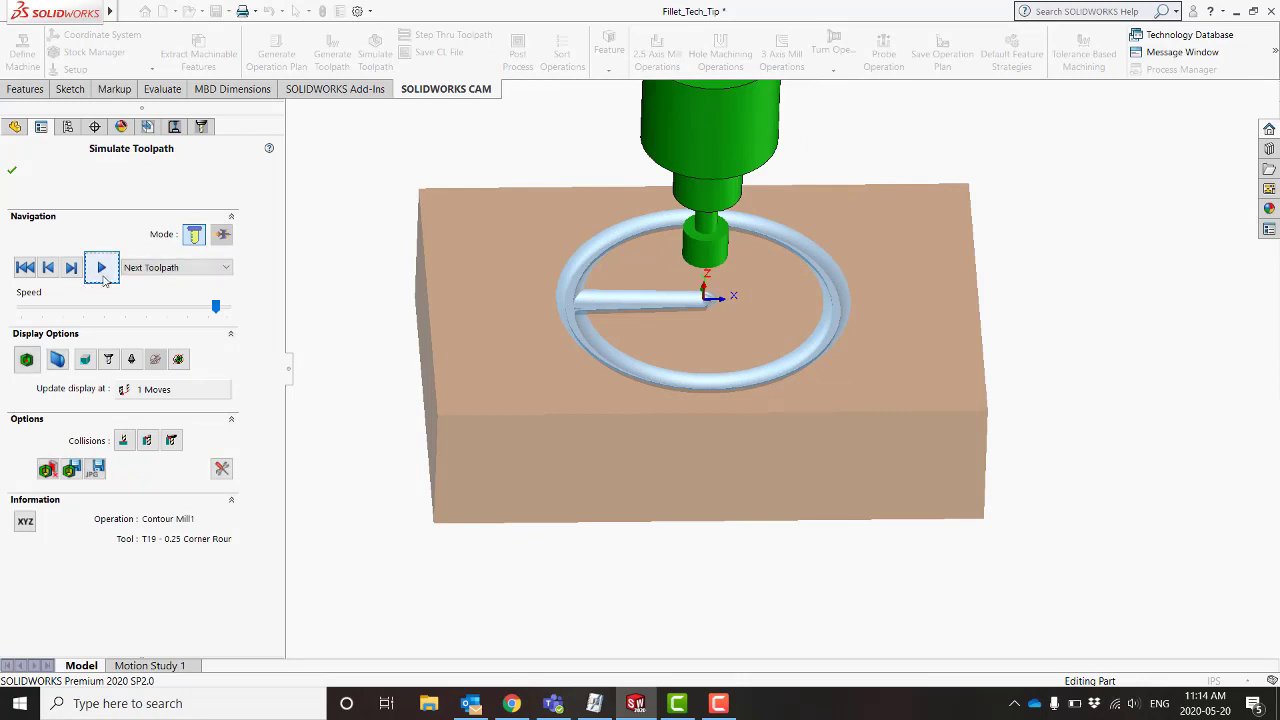
{"action": "left_click", "coordinate": [102, 277]}
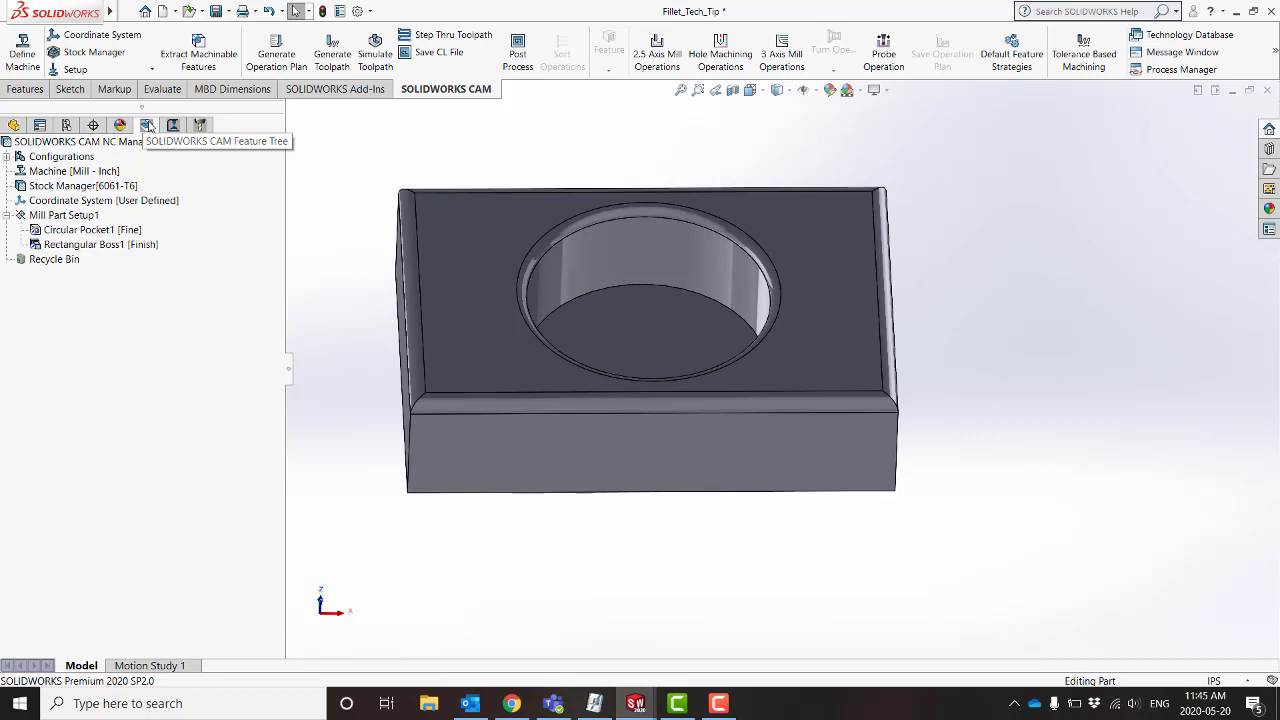
Step: Create a Multi Surface Feature from all displayed faces and select Multi Surface Feature1
{"action": "right_click", "coordinate": [77, 217]}
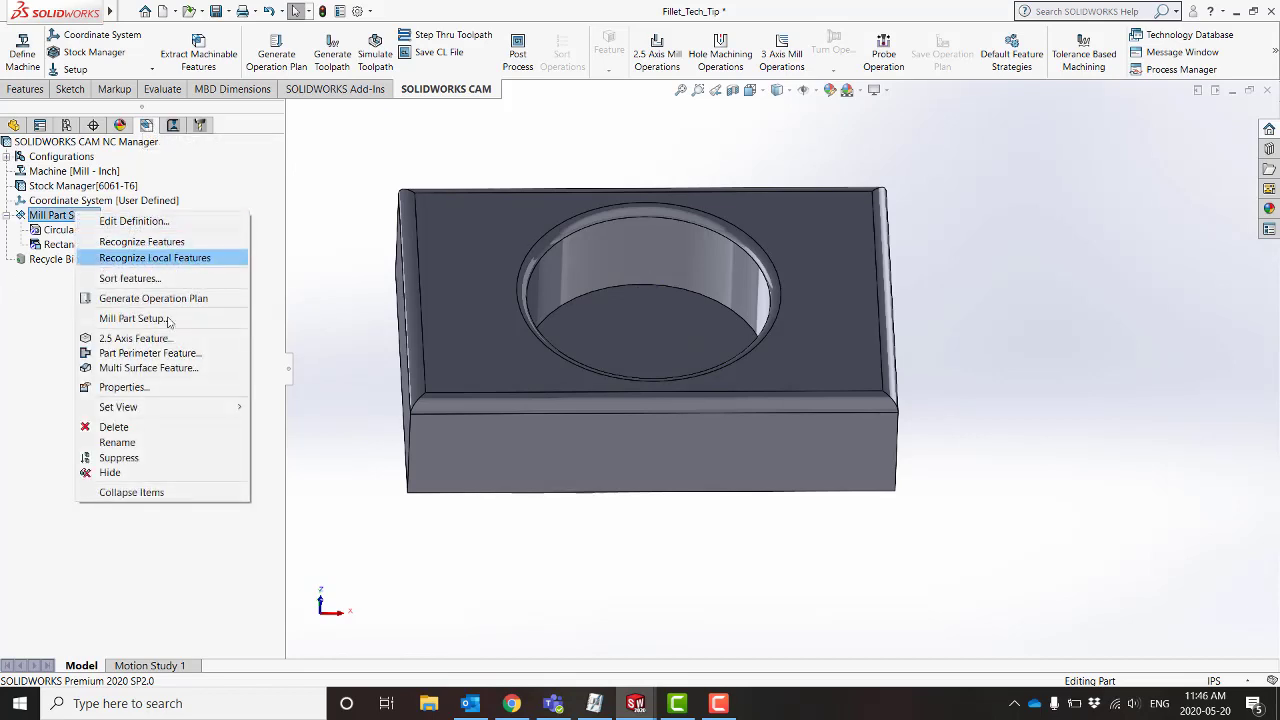
{"action": "left_click", "coordinate": [166, 370]}
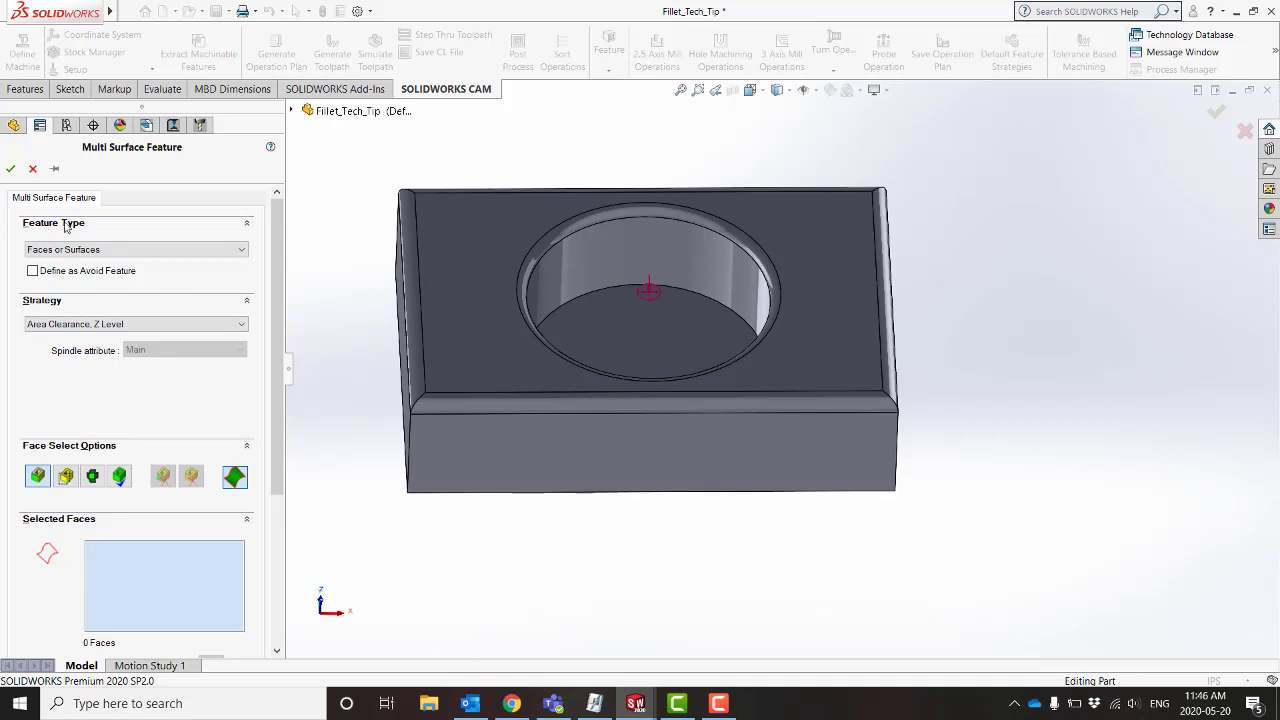
{"action": "left_click", "coordinate": [222, 251]}
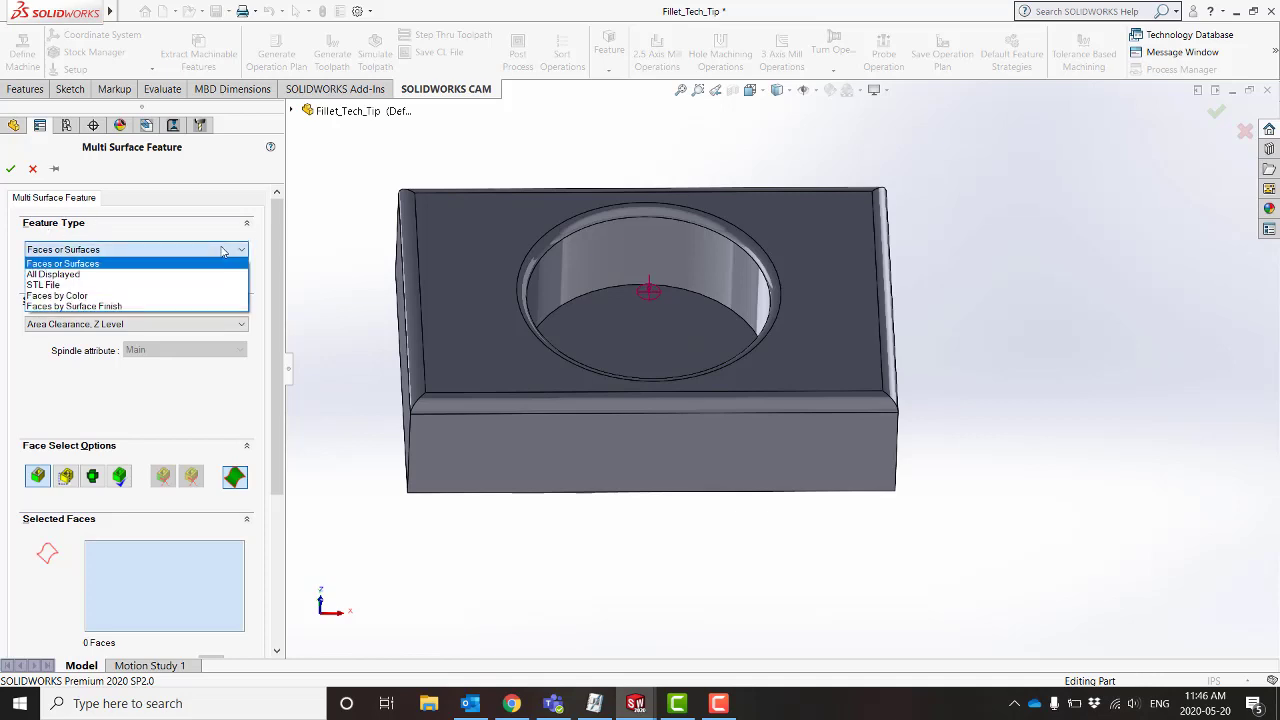
{"action": "left_click", "coordinate": [176, 274]}
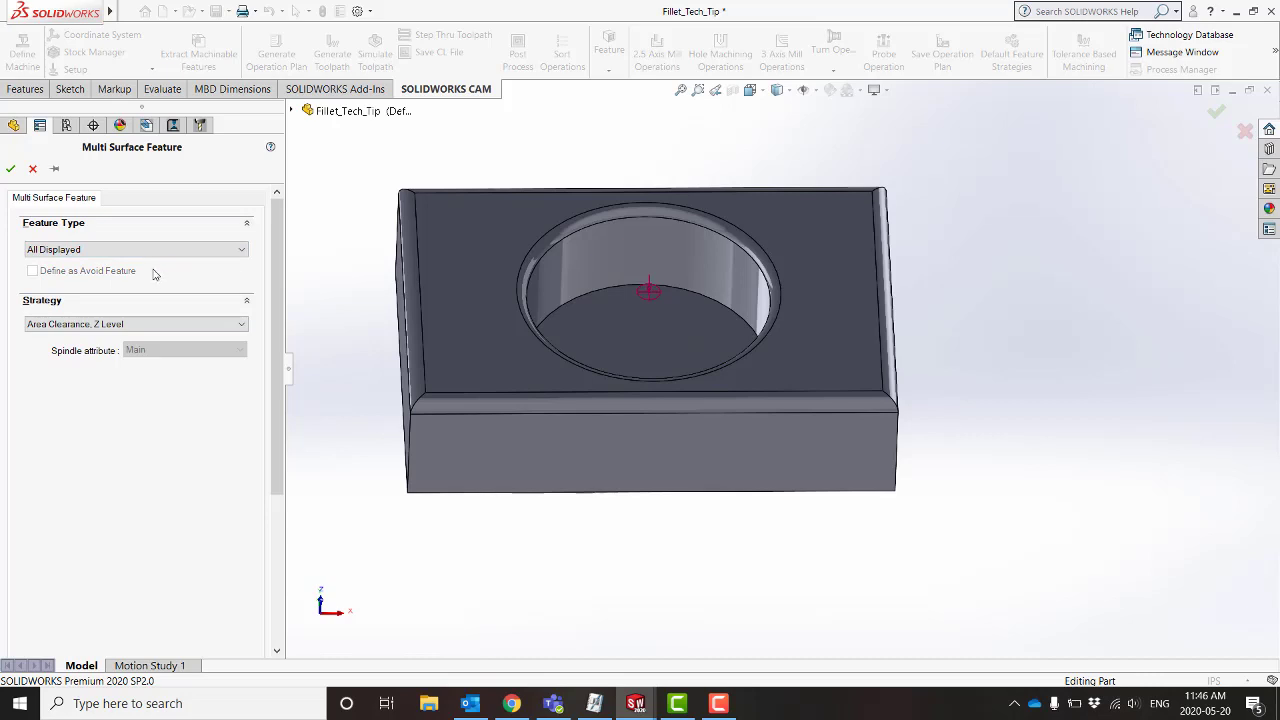
{"action": "left_click", "coordinate": [9, 170]}
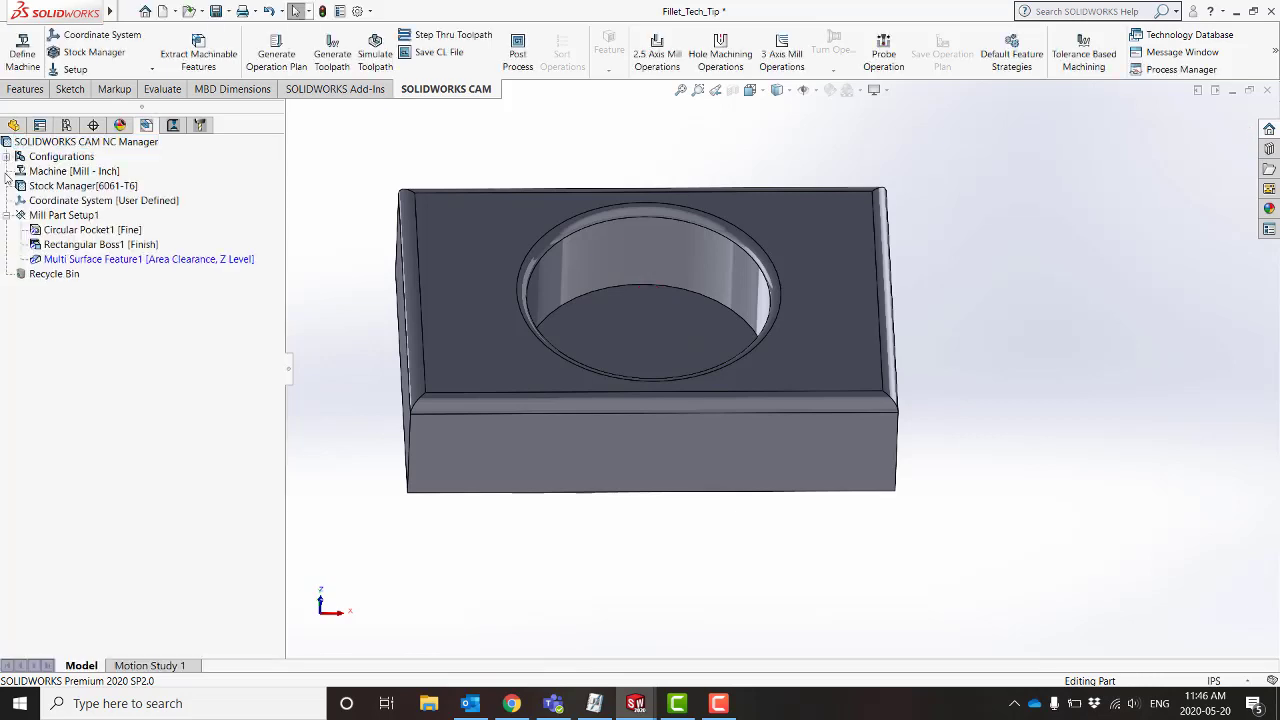
{"action": "left_click", "coordinate": [183, 262]}
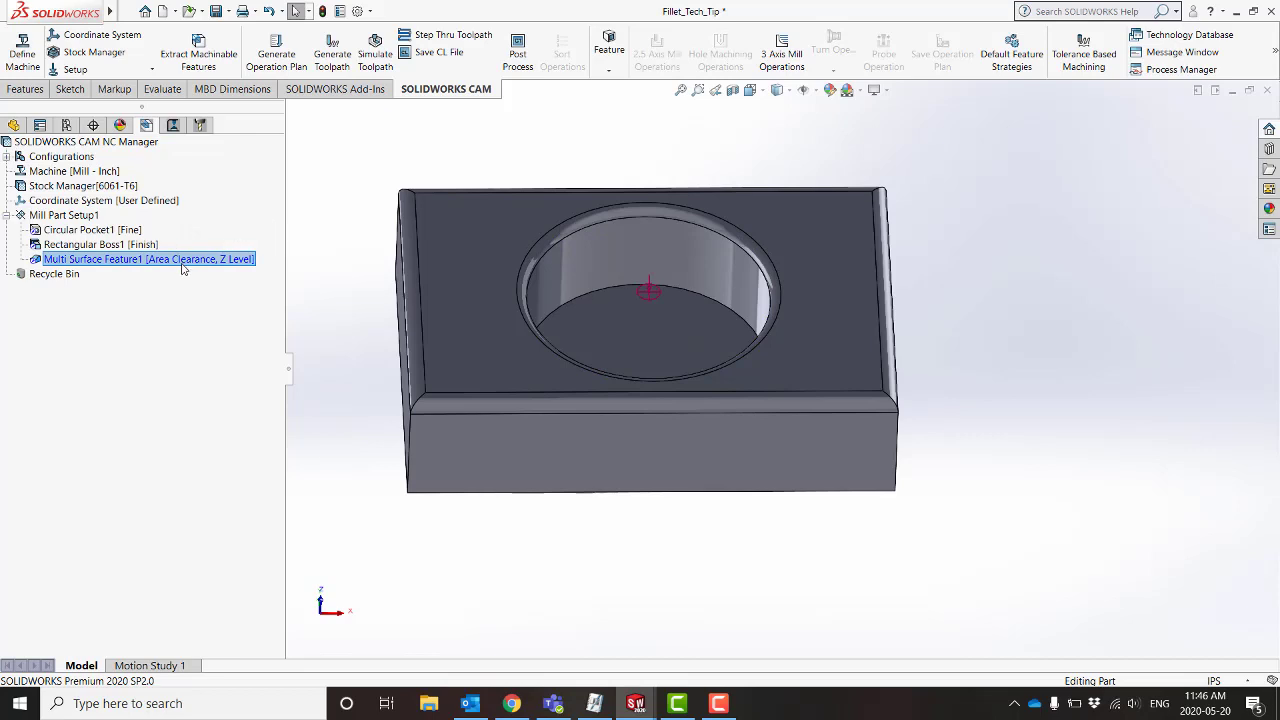
Step: Add a Z Level operation to Multi Surface Feature1 using the T08 - 0.50 Ball Nose tool
{"action": "right_click", "coordinate": [183, 266]}
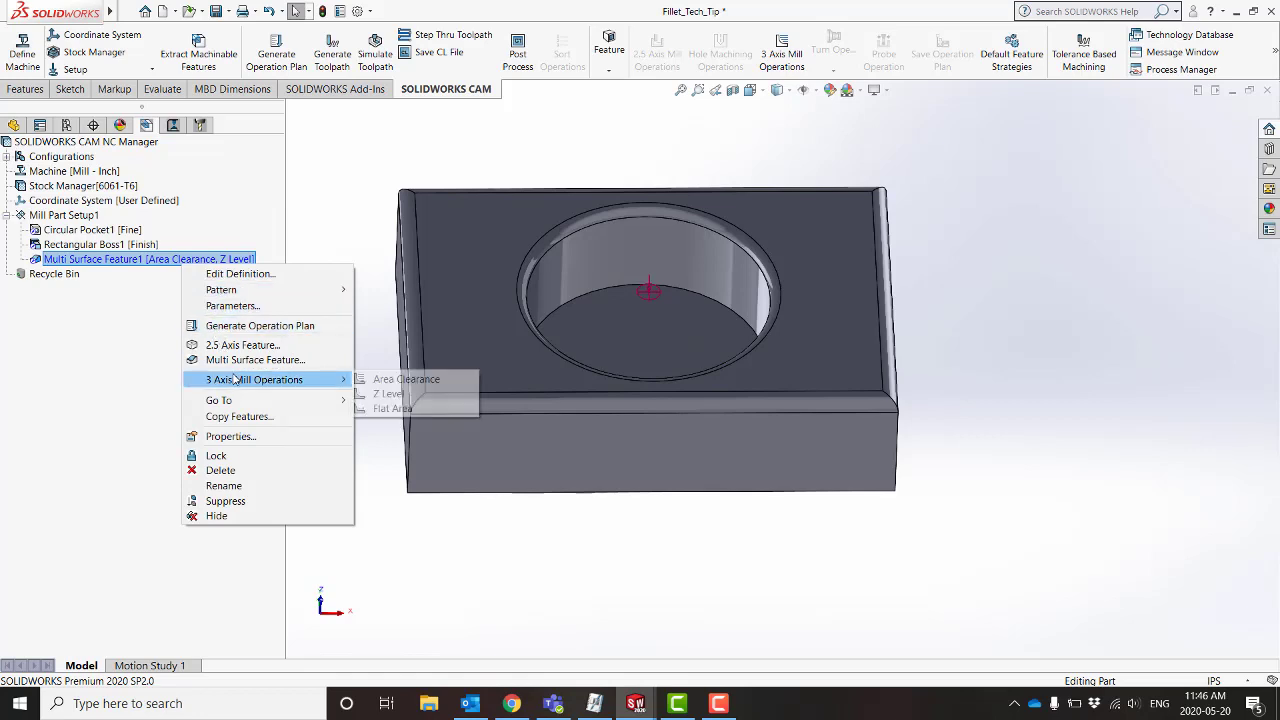
{"action": "mouse_move", "coordinate": [240, 381]}
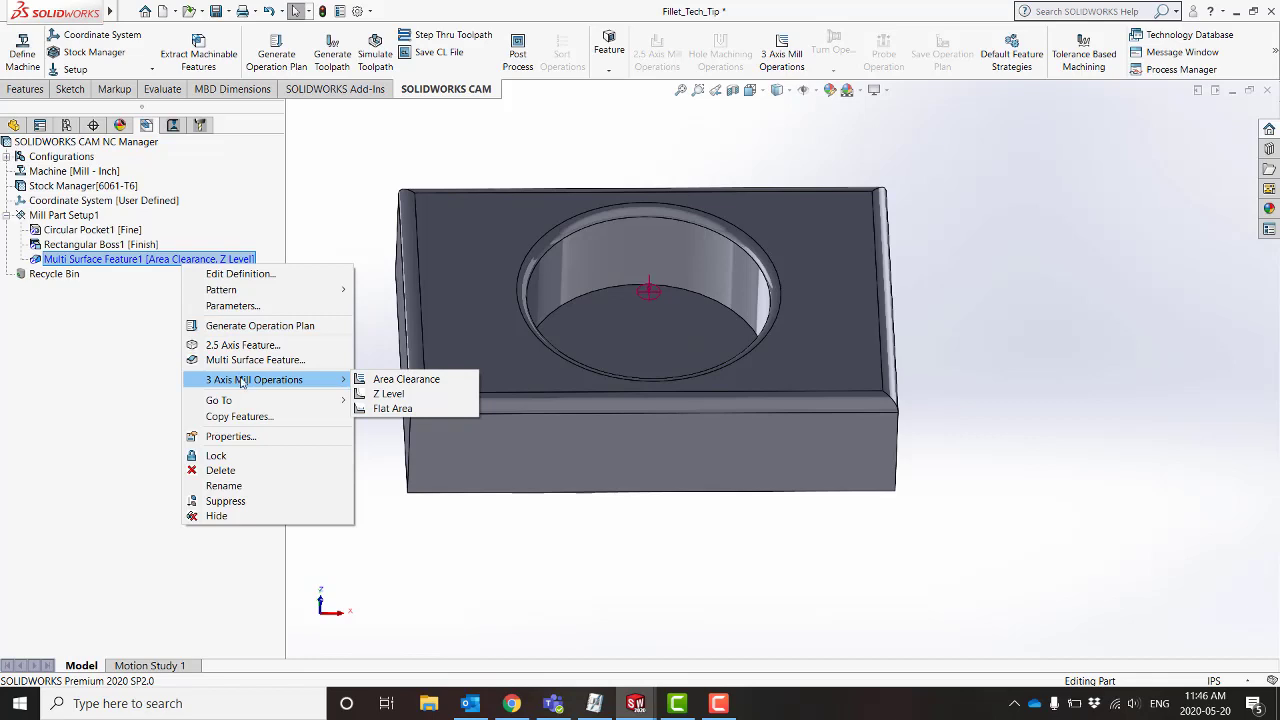
{"action": "left_click", "coordinate": [385, 394]}
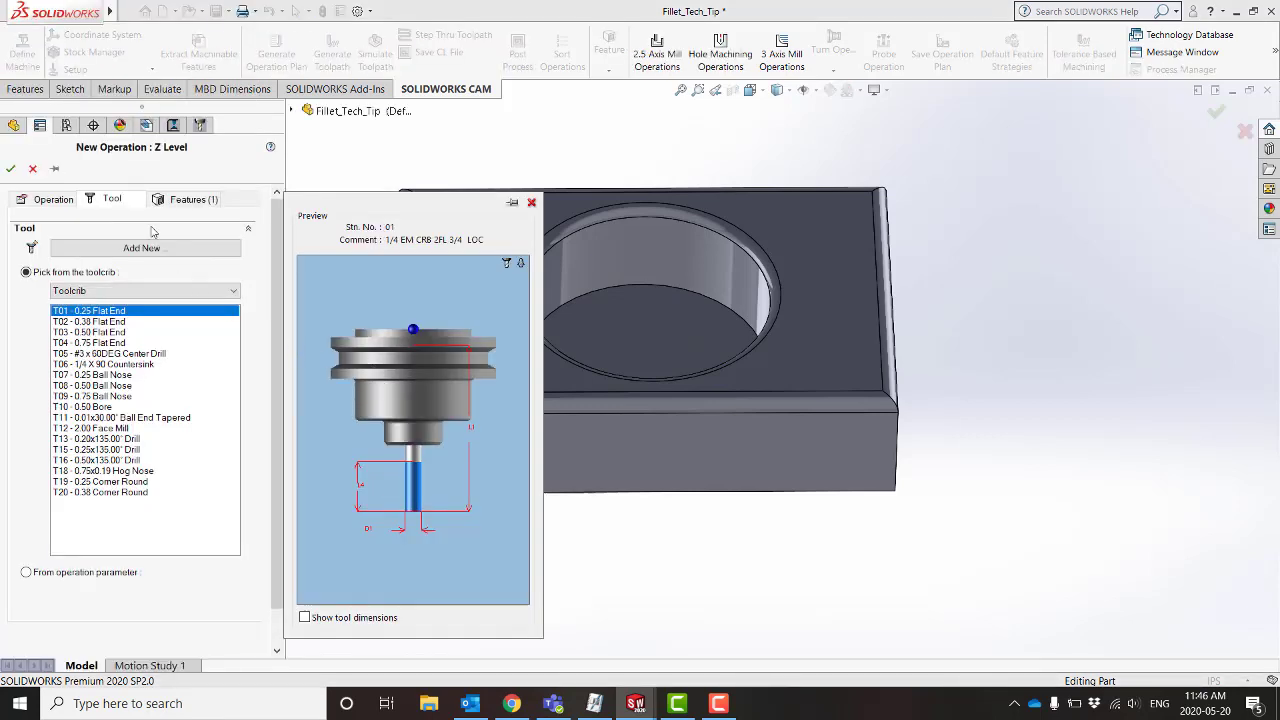
{"action": "left_click", "coordinate": [188, 199]}
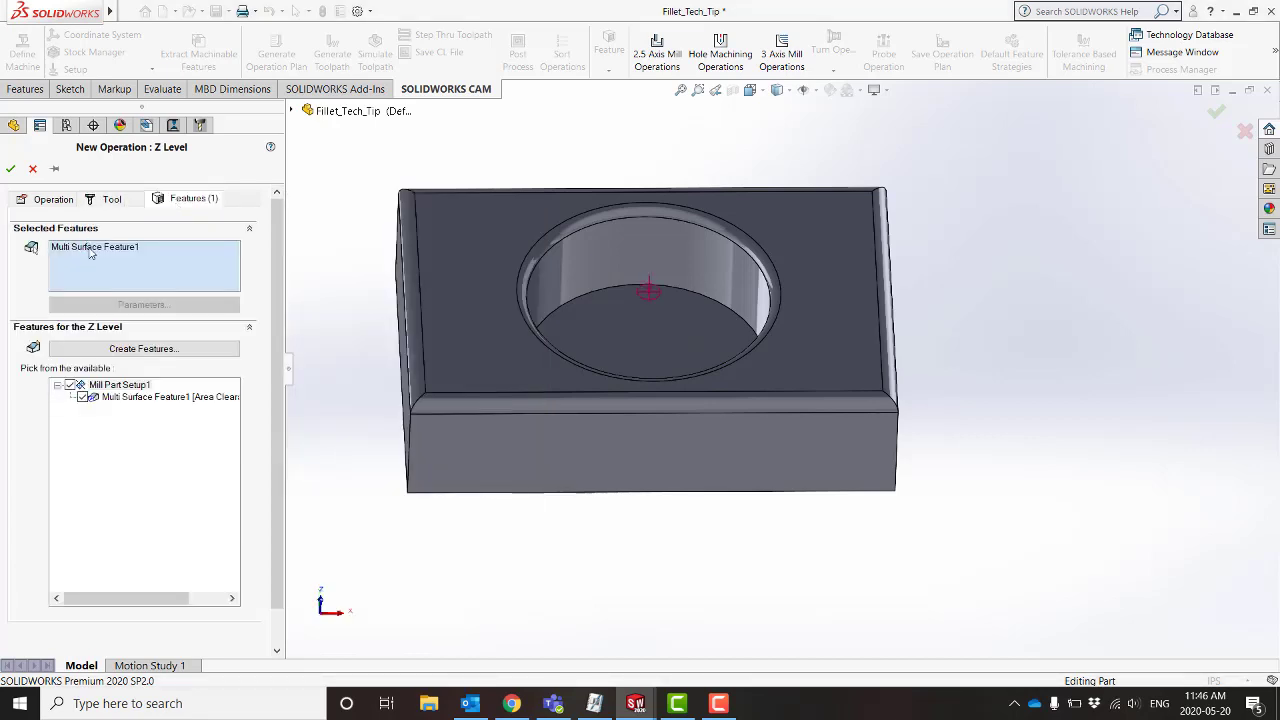
{"action": "left_click", "coordinate": [104, 200]}
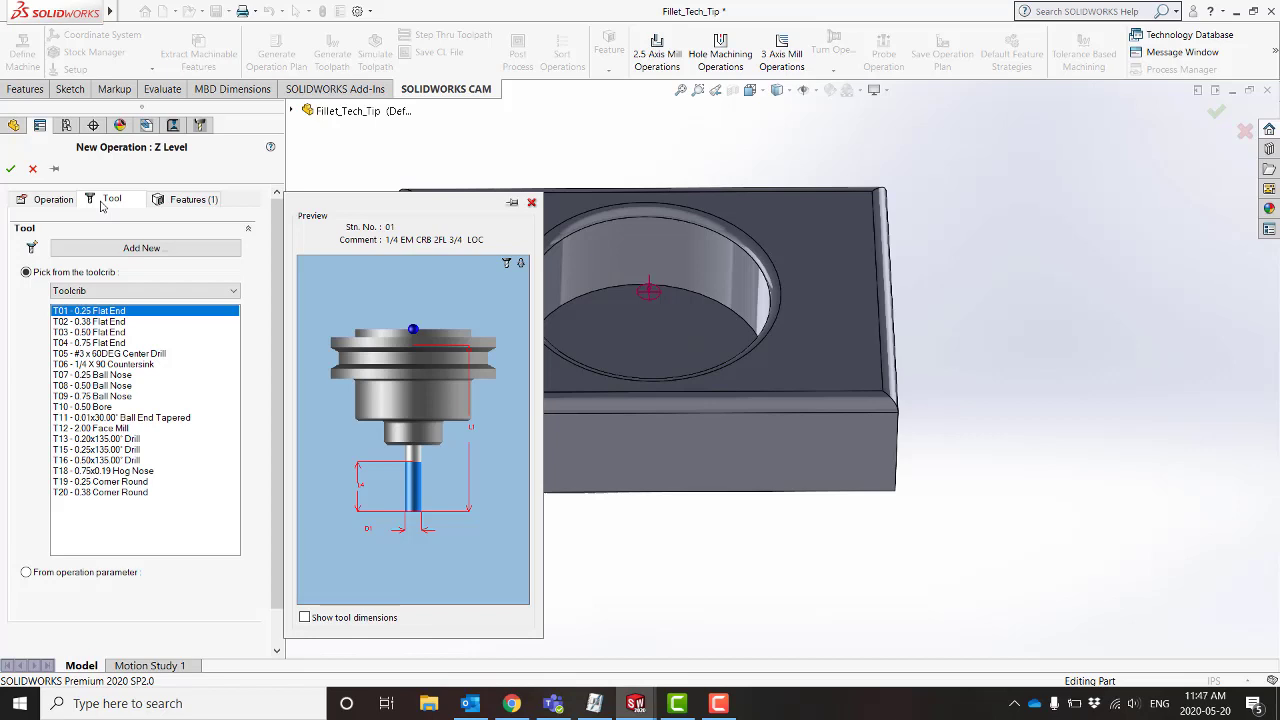
{"action": "left_click", "coordinate": [84, 386]}
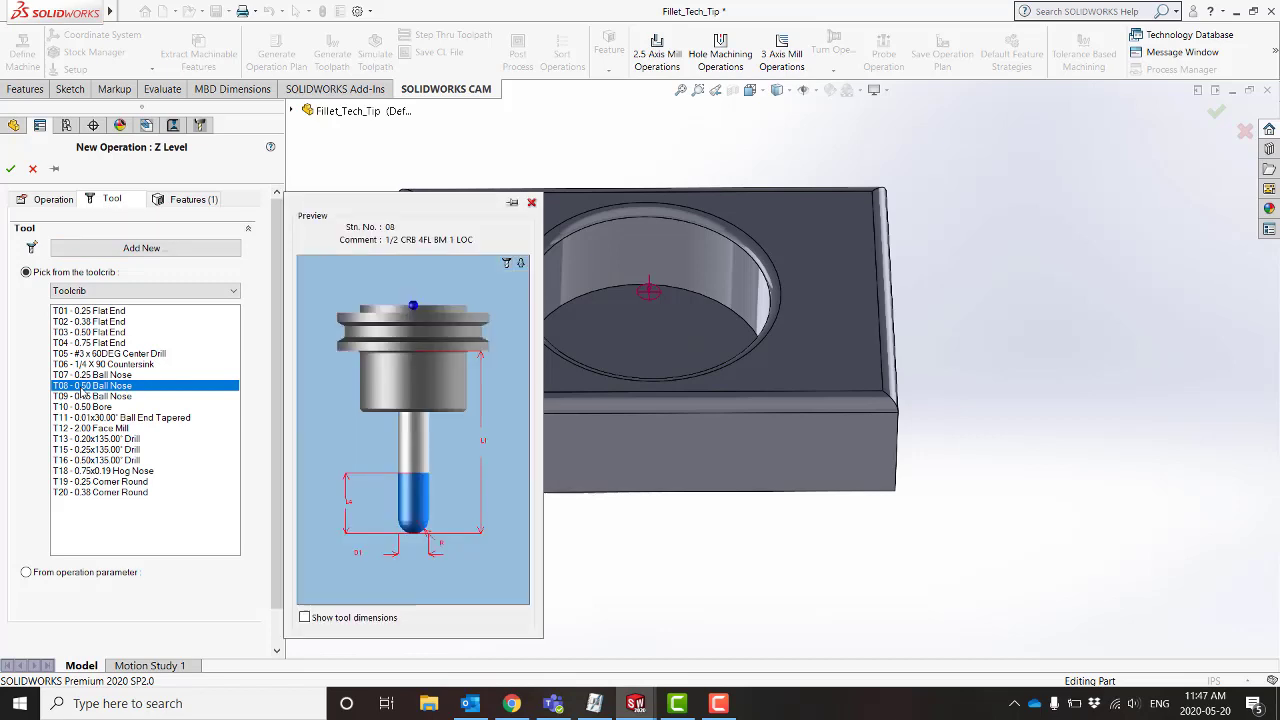
{"action": "left_click", "coordinate": [58, 201]}
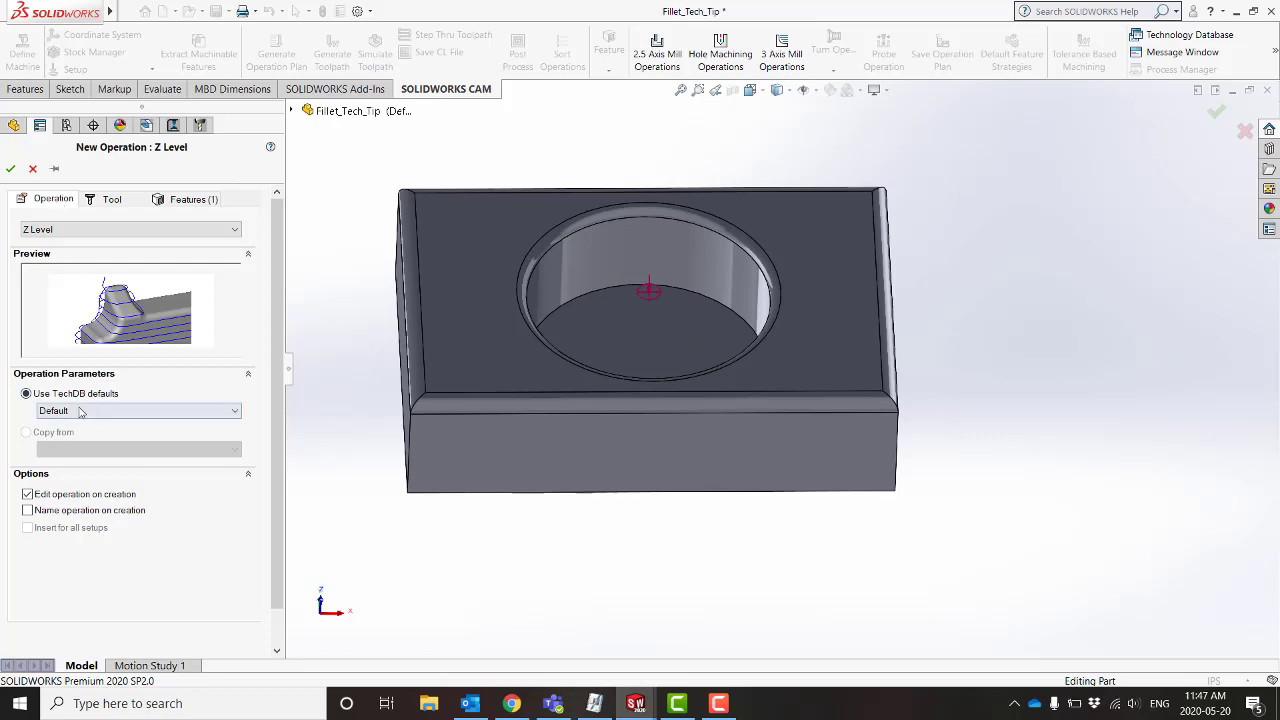
{"action": "left_click", "coordinate": [11, 170]}
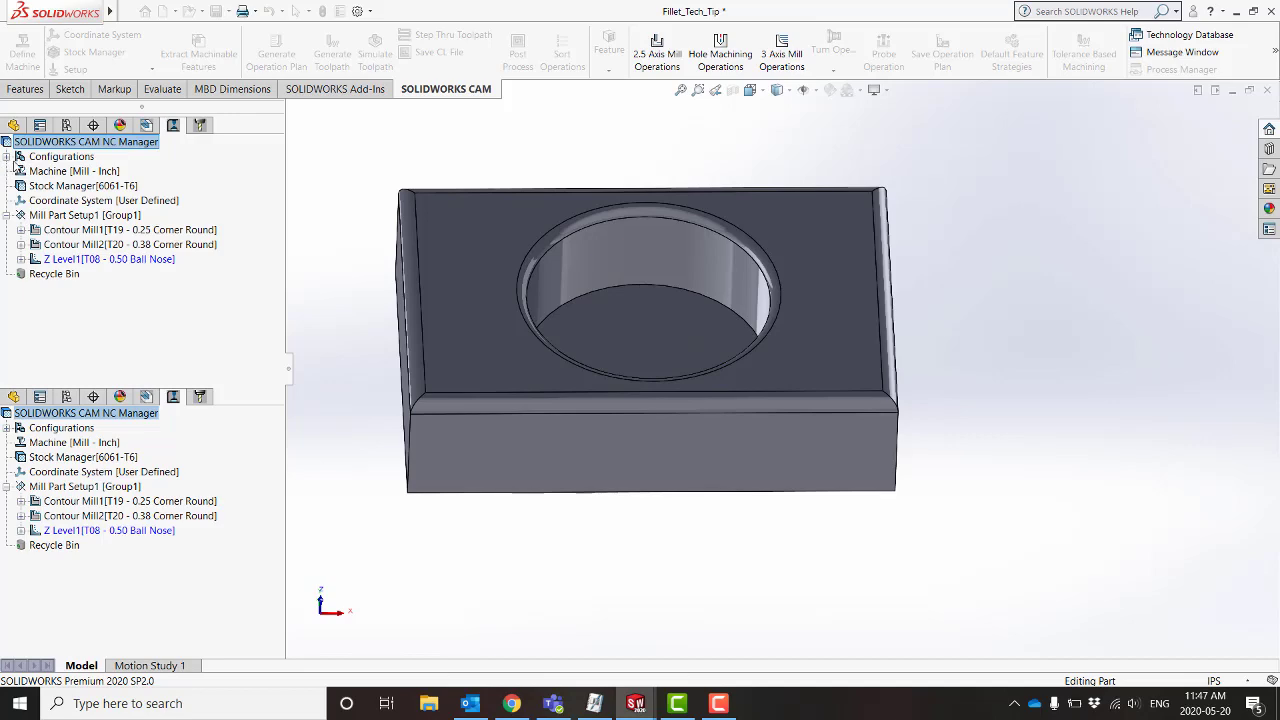
Step: Open Z Level1's Operation Parameters and preview its toolpath around the pocket wall
{"action": "double_click", "coordinate": [498, 408]}
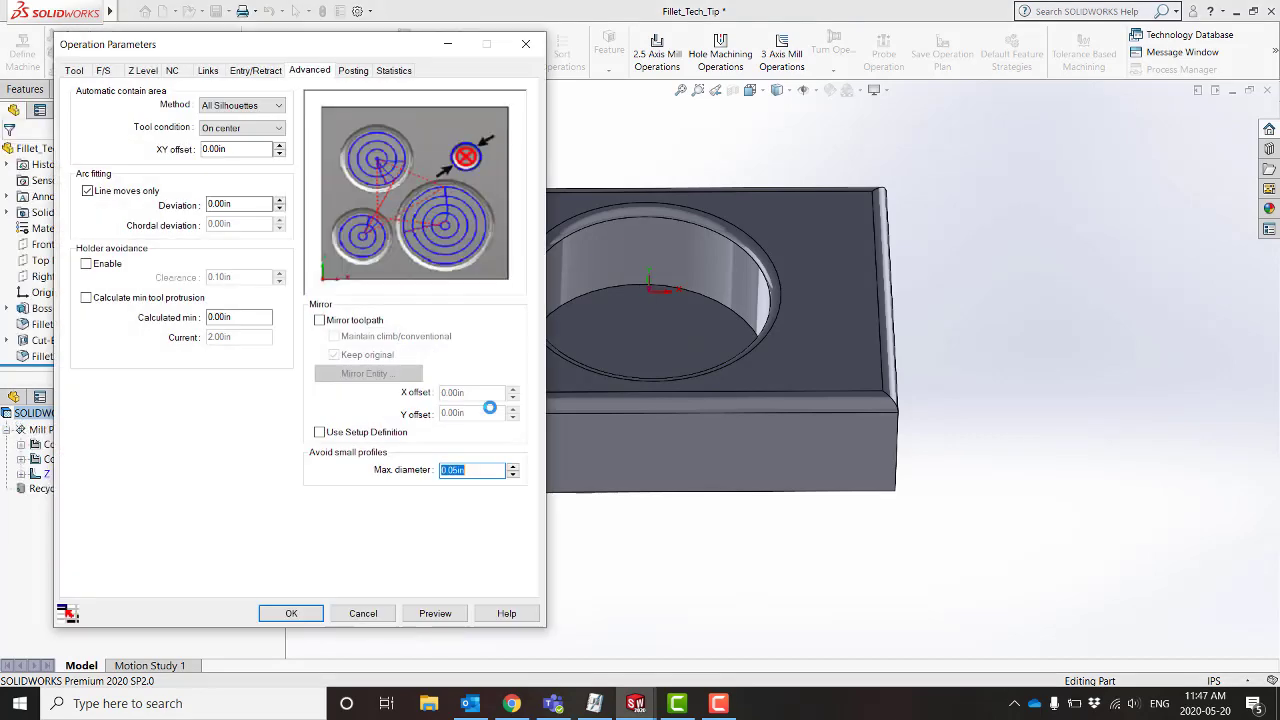
{"action": "scroll", "coordinate": [725, 428], "scroll_direction": "up", "scroll_amount": 3}
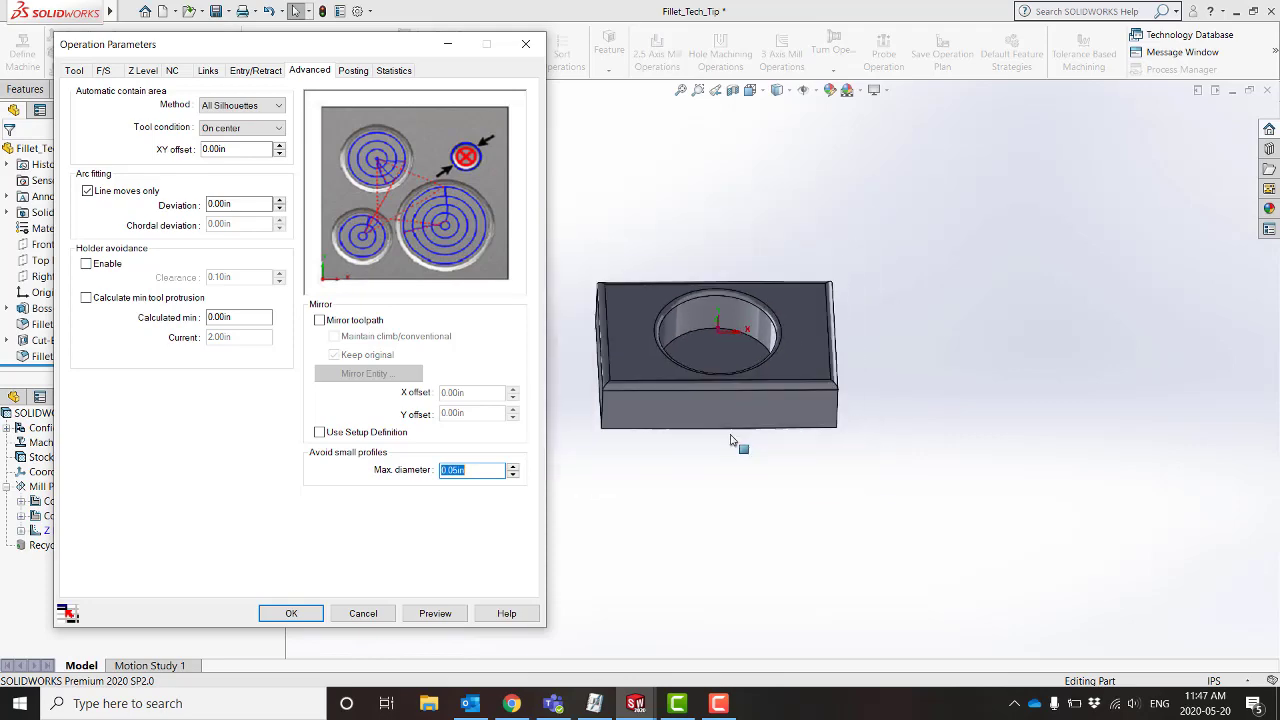
{"action": "scroll", "coordinate": [648, 356], "scroll_direction": "down", "scroll_amount": 3}
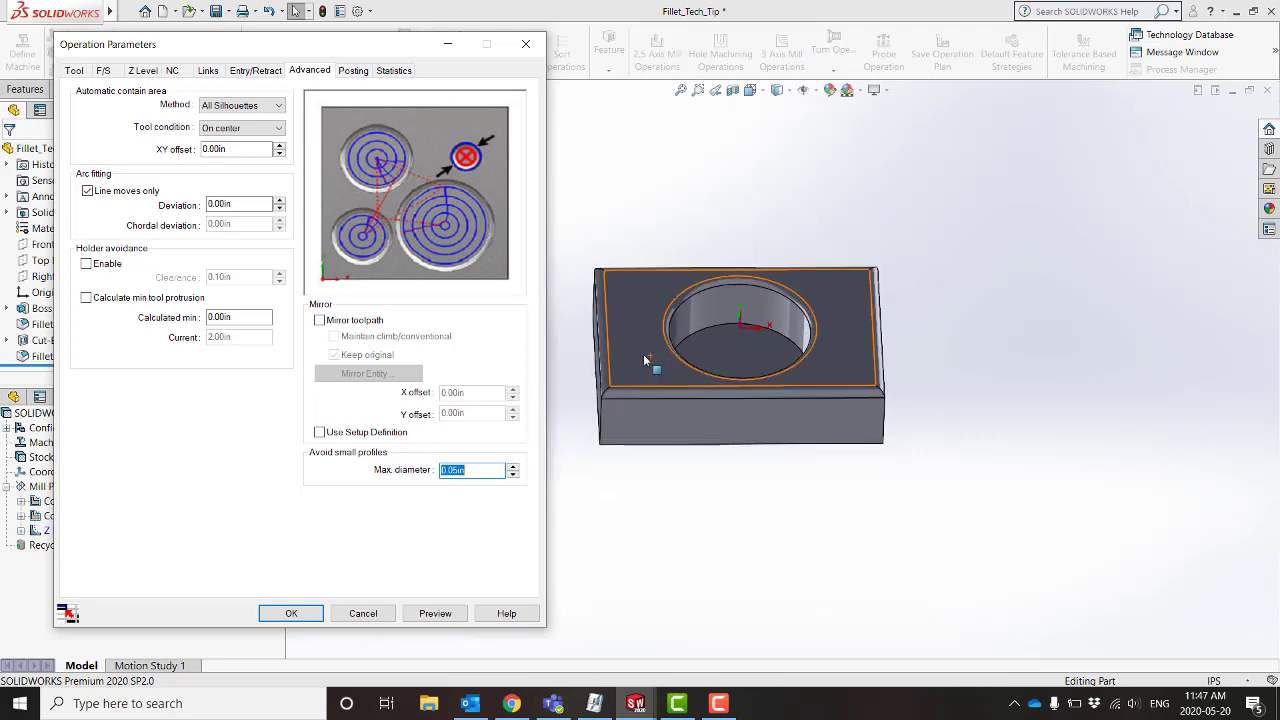
{"action": "left_click", "coordinate": [436, 615]}
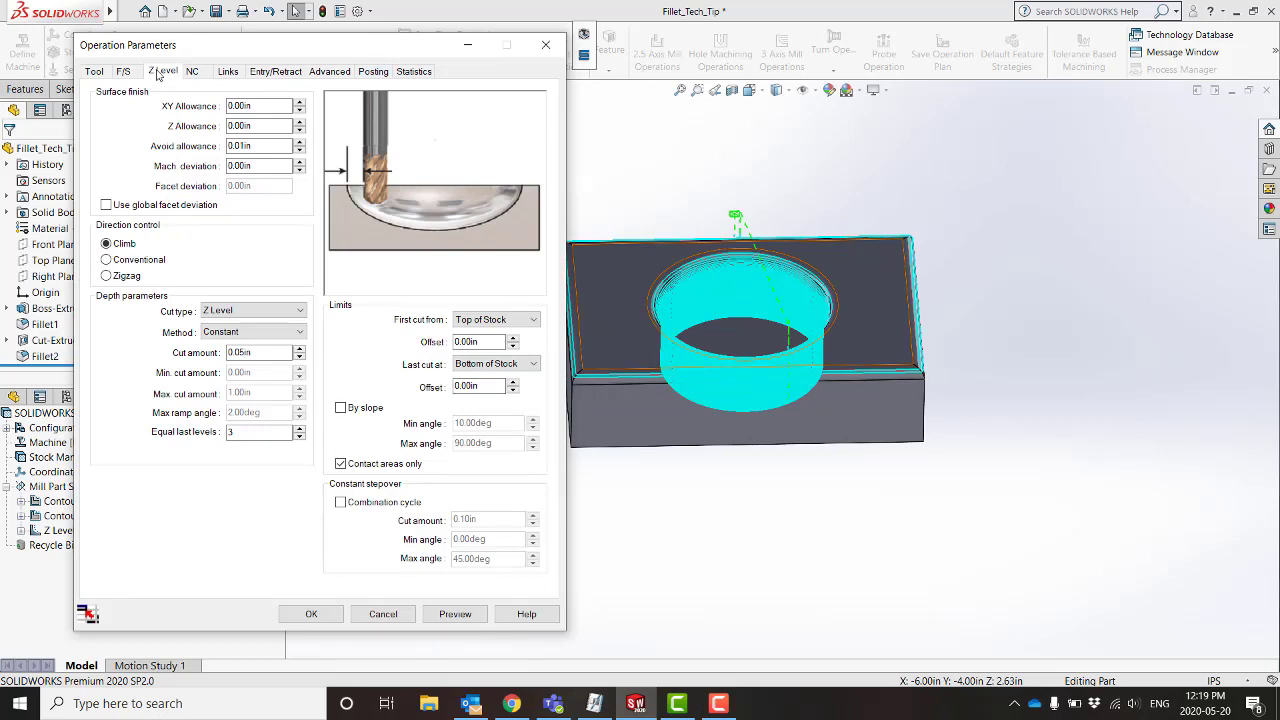
Step: Set Z Level1's last cut to User Defined, picking the block's filleted corner vertex (-0.38in)
{"action": "left_click", "coordinate": [476, 365]}
{"action": "left_click", "coordinate": [505, 420]}
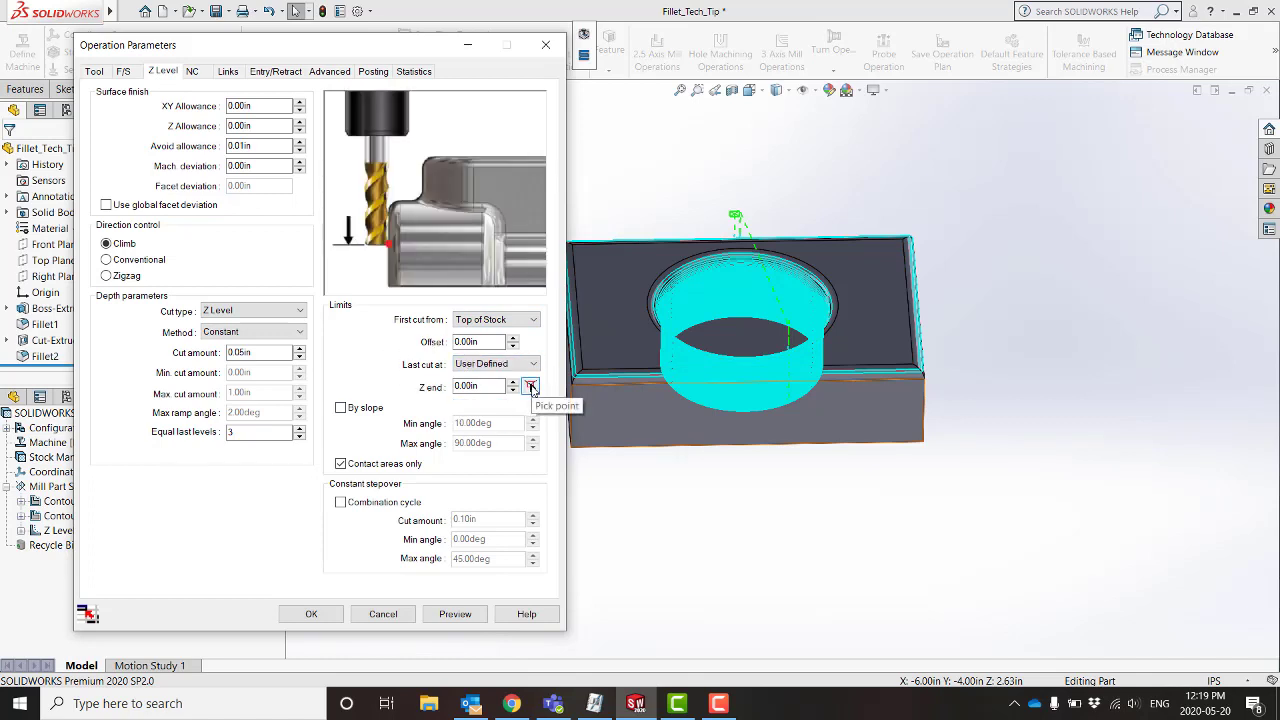
{"action": "left_click", "coordinate": [530, 387]}
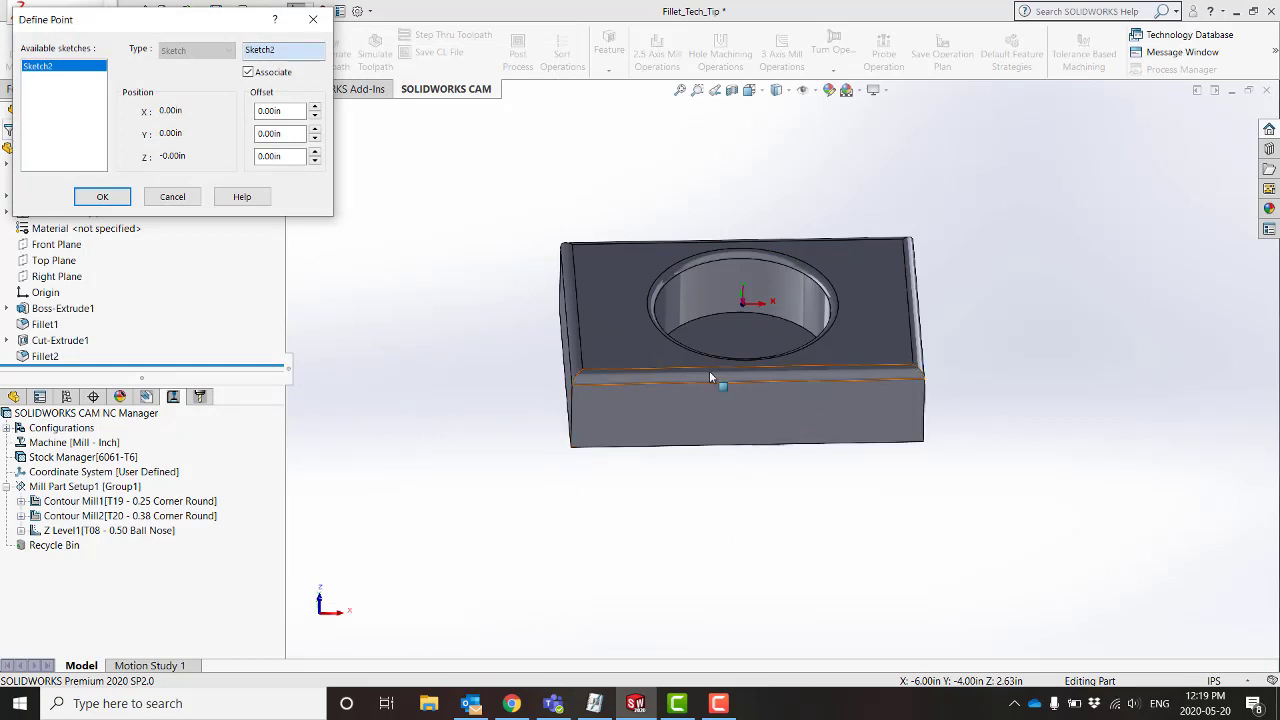
{"action": "mouse_move", "coordinate": [720, 380]}
{"action": "middle_mouse_down"}
{"action": "mouse_move", "coordinate": [763, 443]}
{"action": "mouse_move", "coordinate": [756, 371]}
{"action": "mouse_move", "coordinate": [723, 379]}
{"action": "middle_mouse_up"}
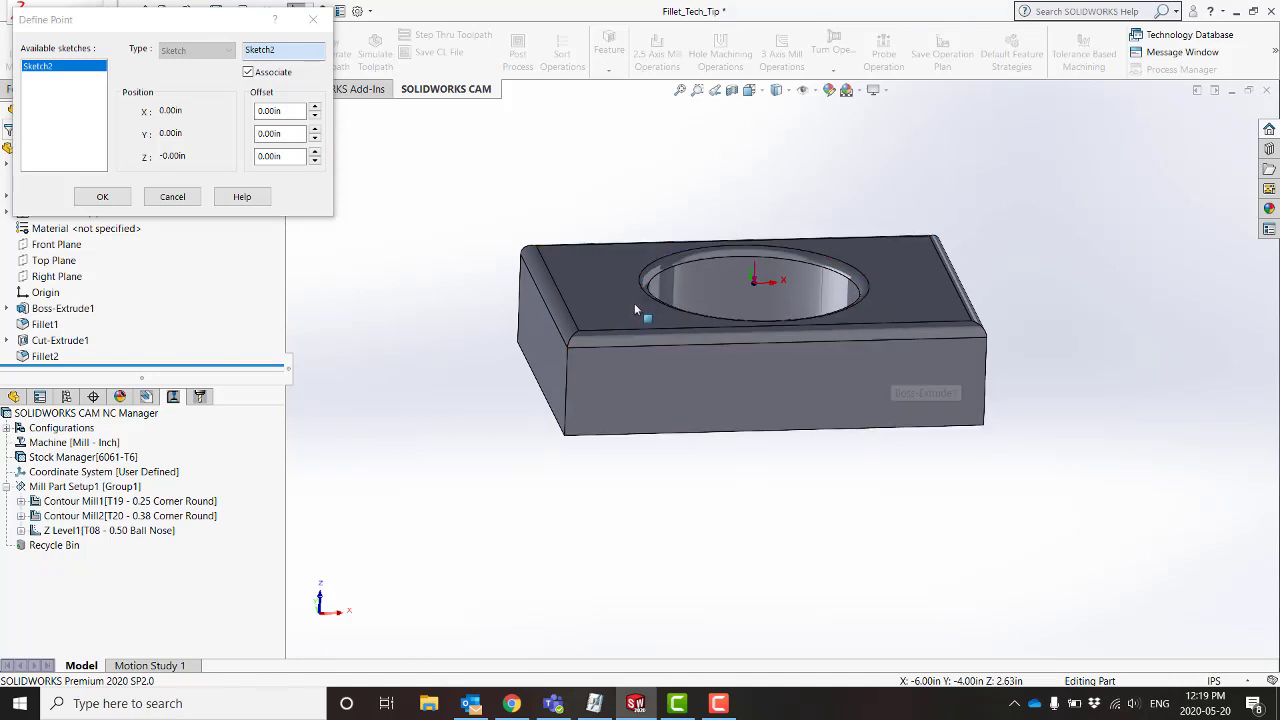
{"action": "scroll", "coordinate": [636, 305], "scroll_direction": "down", "scroll_amount": 4}
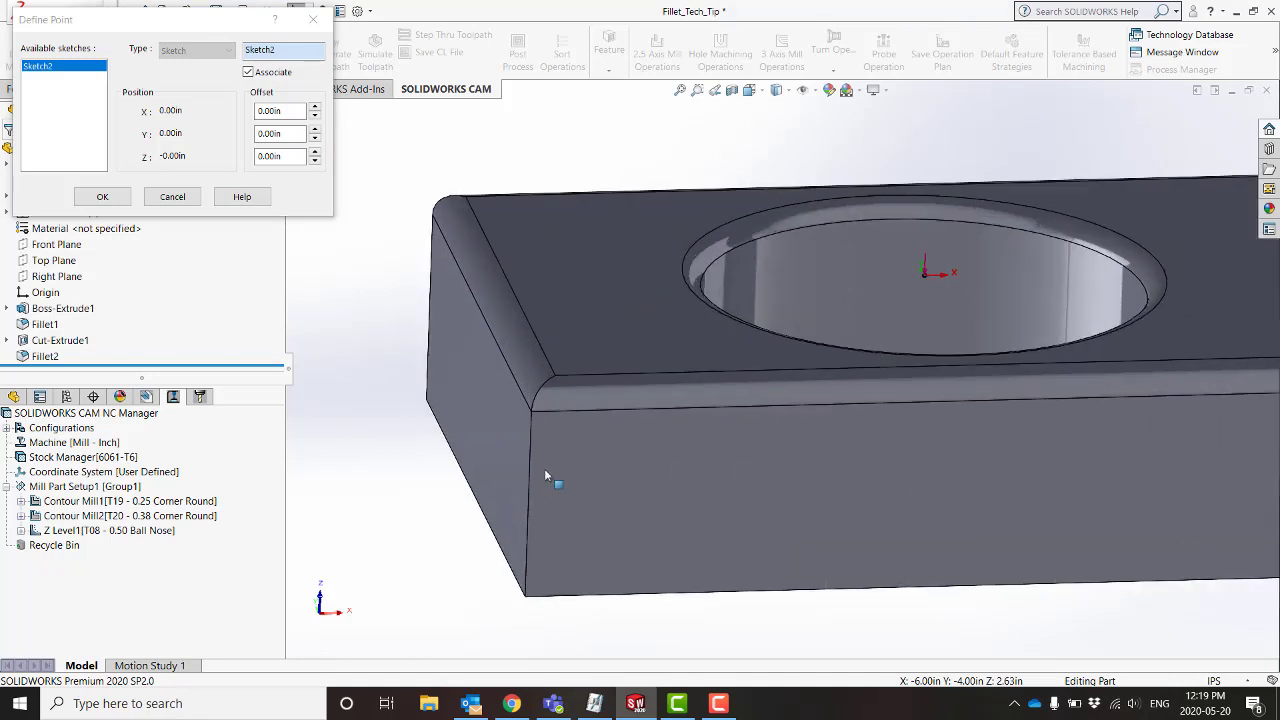
{"action": "left_click", "coordinate": [530, 411]}
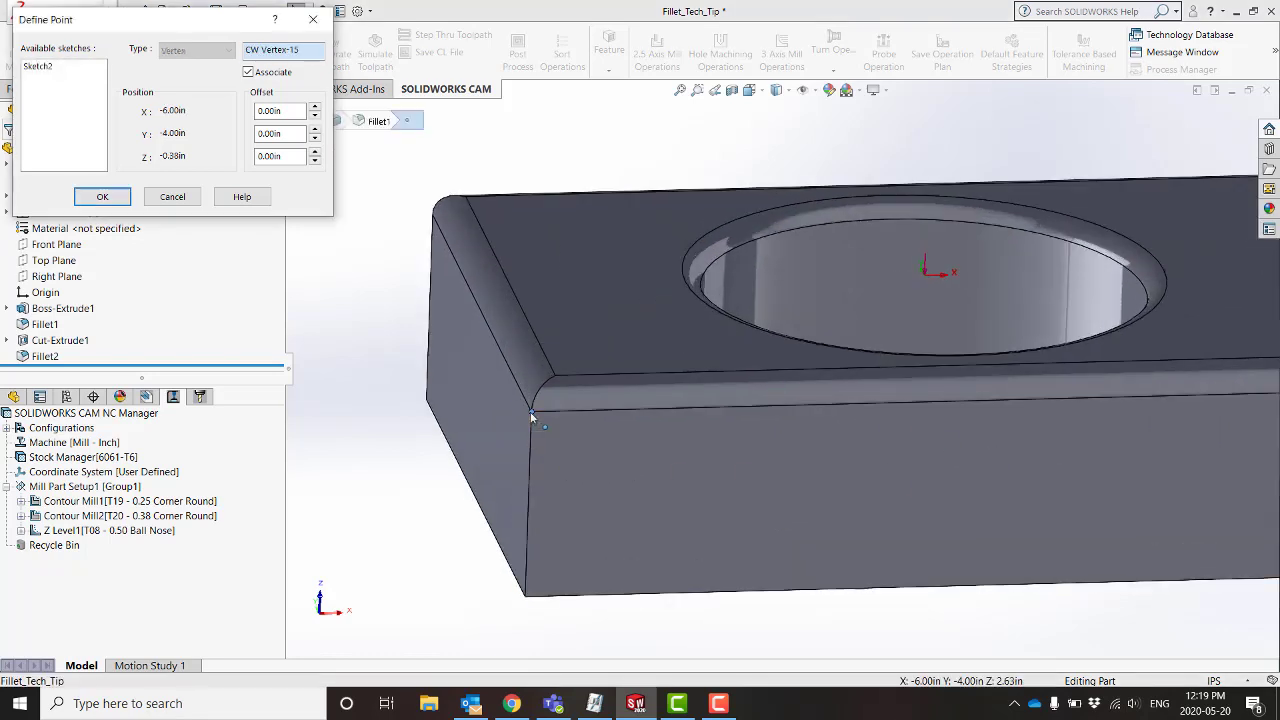
{"action": "left_click", "coordinate": [101, 197]}
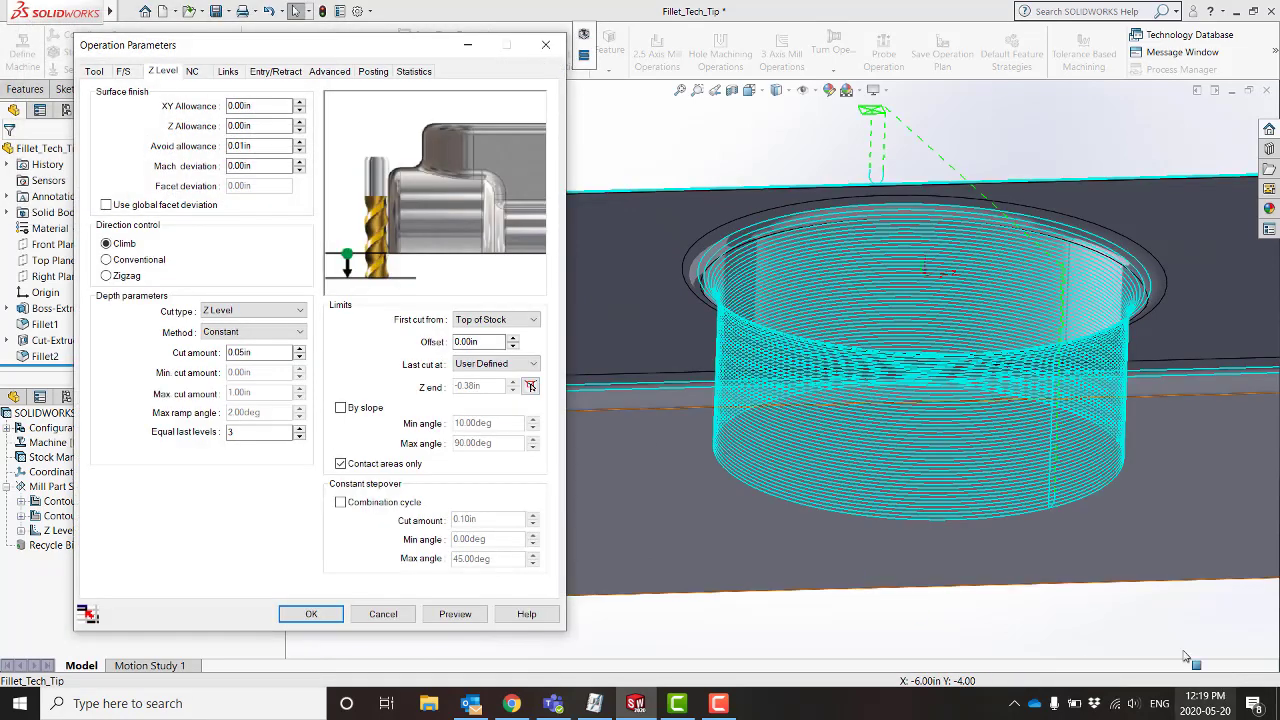
Step: Preview the shortened Z Level1 toolpath and rotate the part to inspect the rim and edge fillets
{"action": "left_click", "coordinate": [452, 614]}
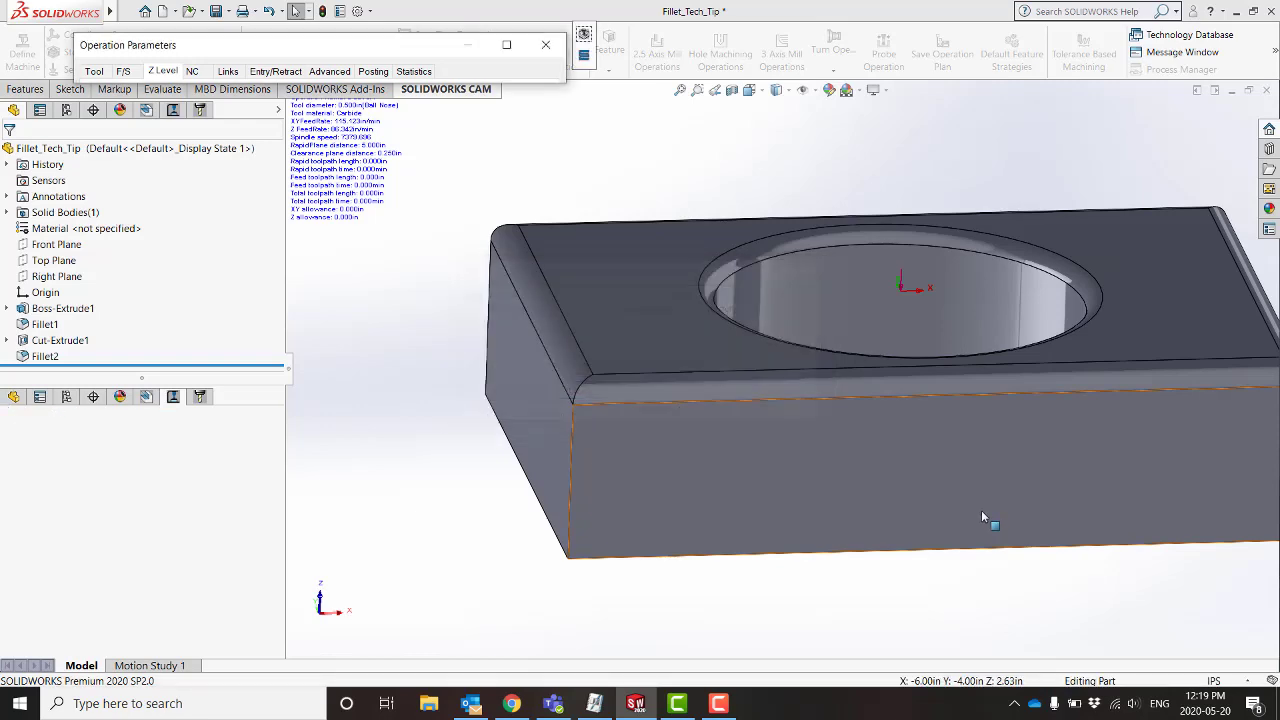
{"action": "scroll", "coordinate": [981, 510], "scroll_direction": "up", "scroll_amount": 3}
{"action": "middle_click_drag", "start_coordinate": [1102, 426], "coordinate": [418, 124]}
{"action": "left_click", "coordinate": [530, 44]}
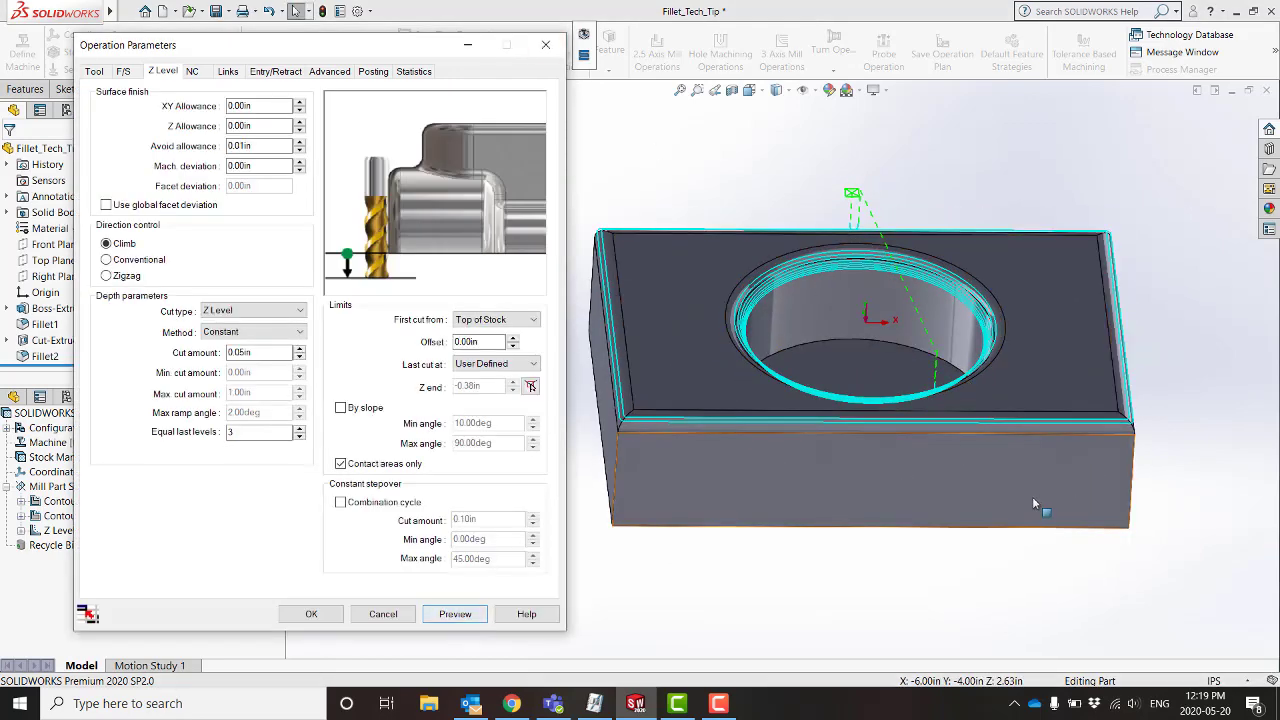
{"action": "middle_click_drag", "start_coordinate": [1028, 505], "coordinate": [663, 363]}
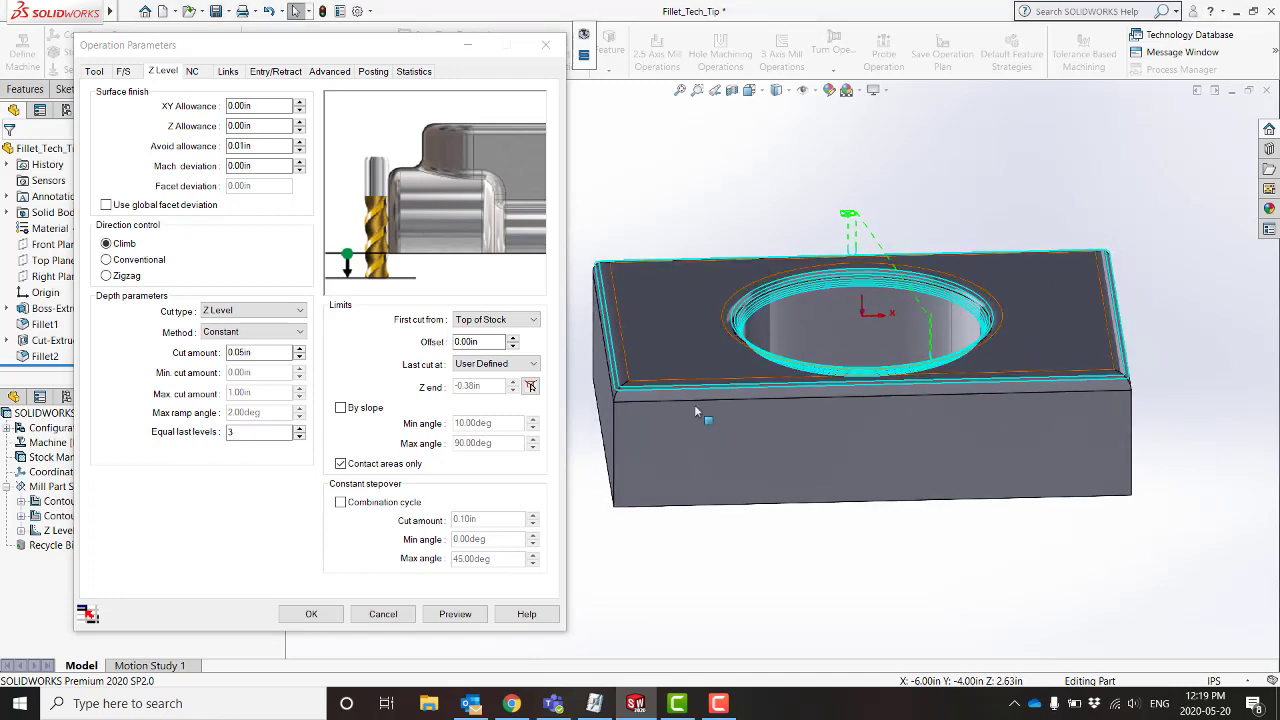
Step: Set Z Level1 step-down to Scallop at .005, edit the max cut amount, and set min cut to .005
{"action": "left_click", "coordinate": [246, 334]}
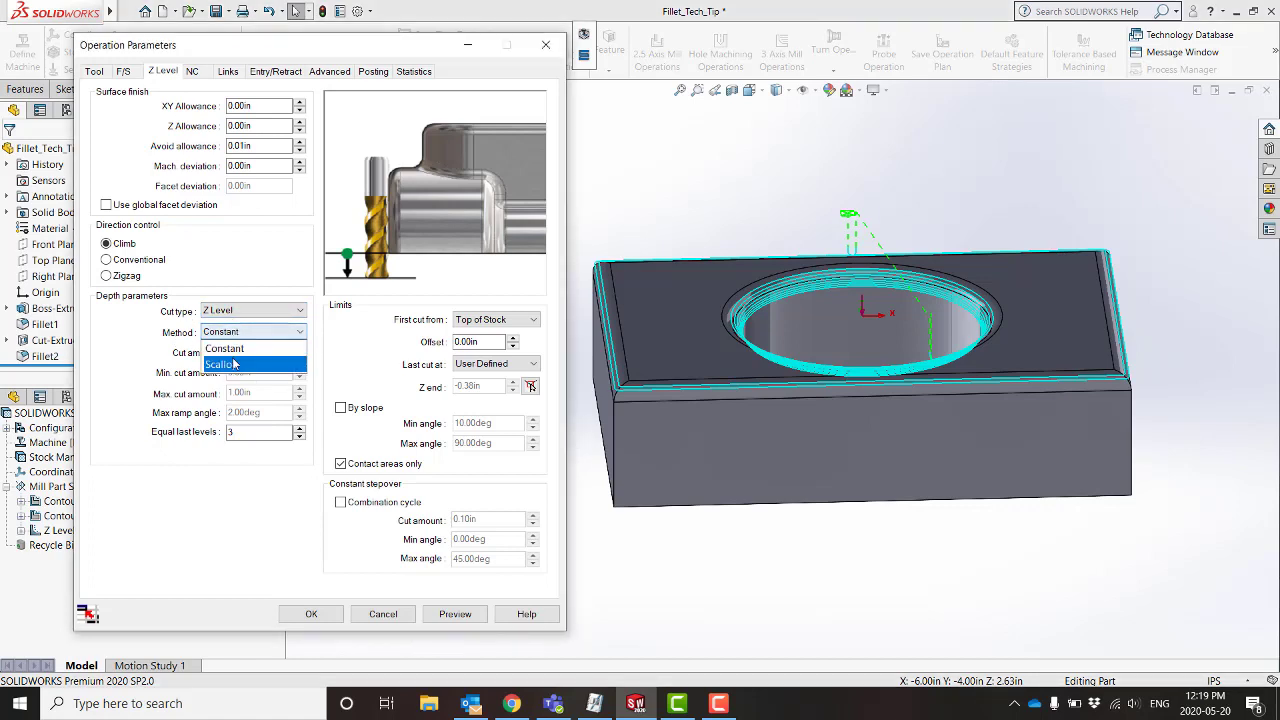
{"action": "left_click", "coordinate": [232, 364]}
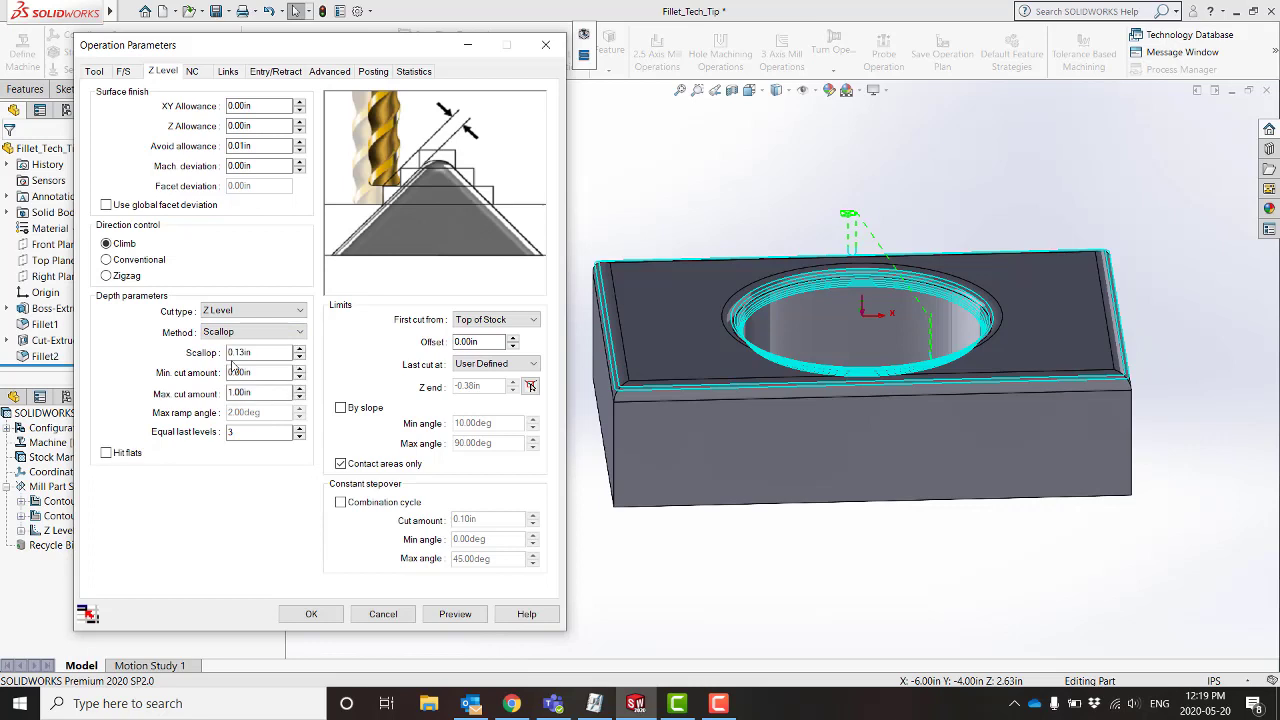
{"action": "left_click", "coordinate": [240, 352]}
{"action": "double_click", "coordinate": [240, 352]}
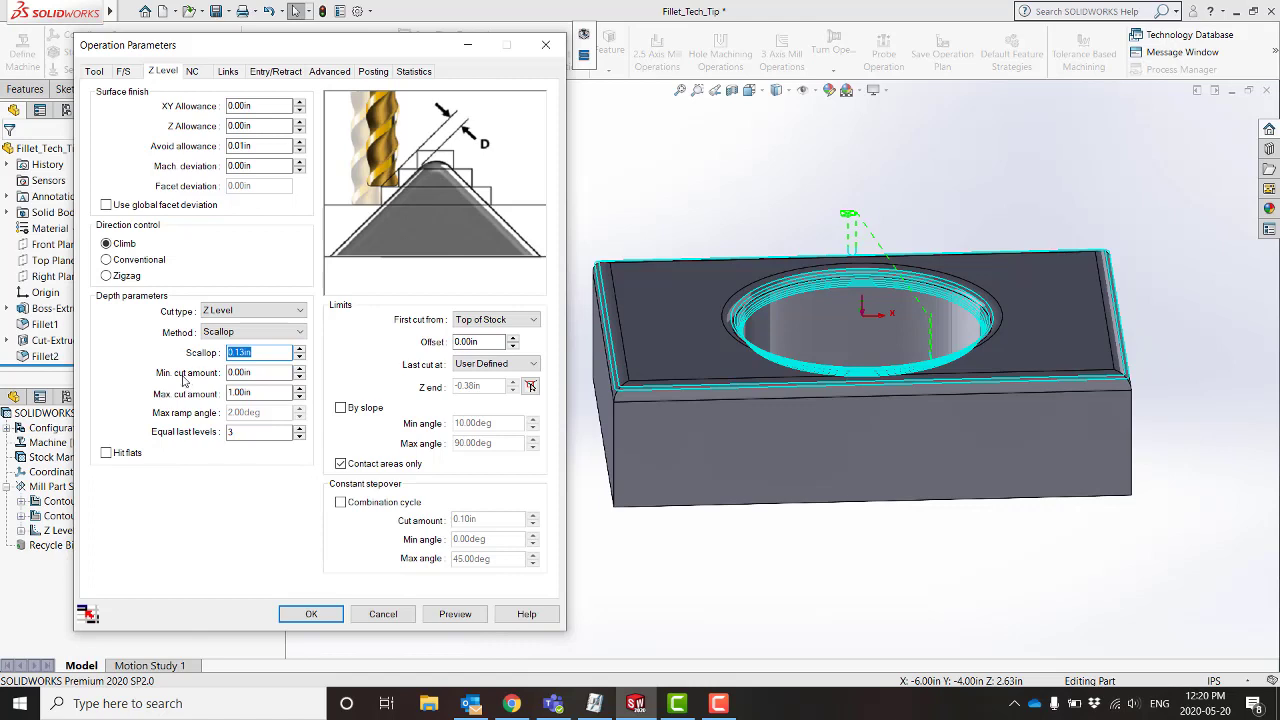
{"action": "key", "text": "BackSpace"}
{"action": "type", "text": ".005"}
{"action": "left_click", "coordinate": [253, 392]}
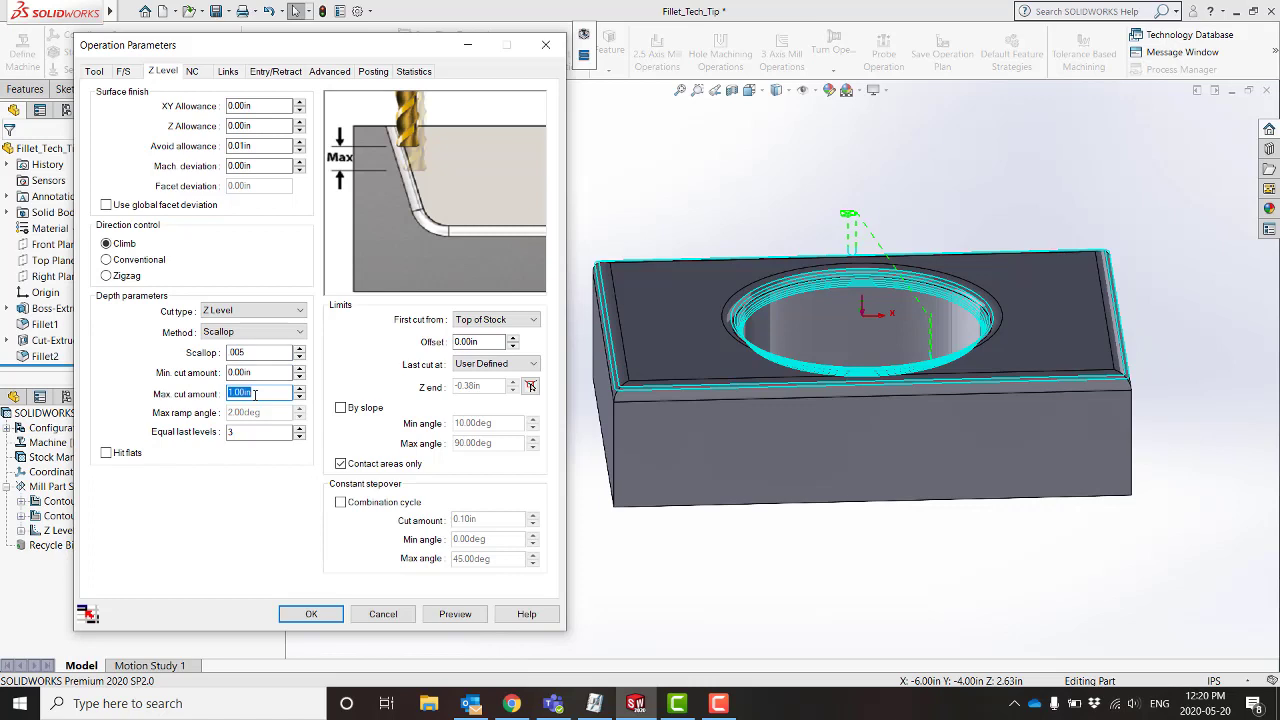
{"action": "key", "text": "BackSpace"}
{"action": "type", "text": "05"}
{"action": "left_click", "coordinate": [272, 373]}
{"action": "double_click", "coordinate": [272, 373]}
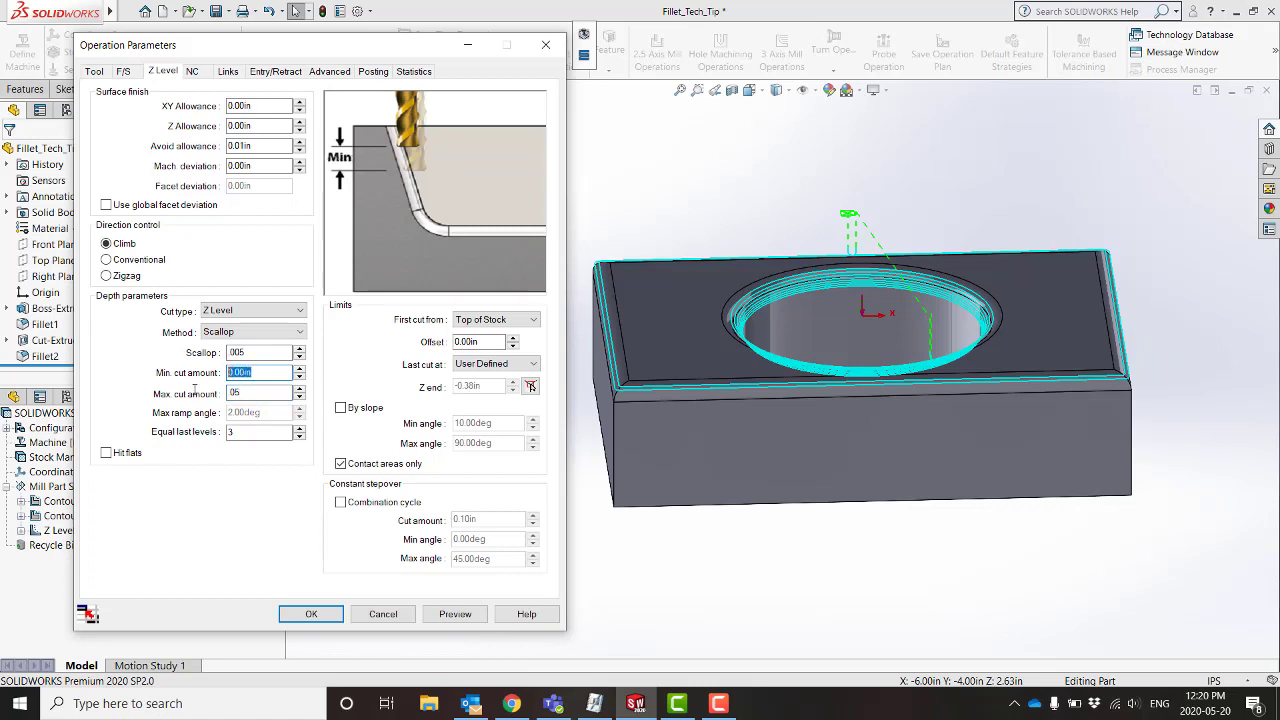
{"action": "type", "text": ".005"}
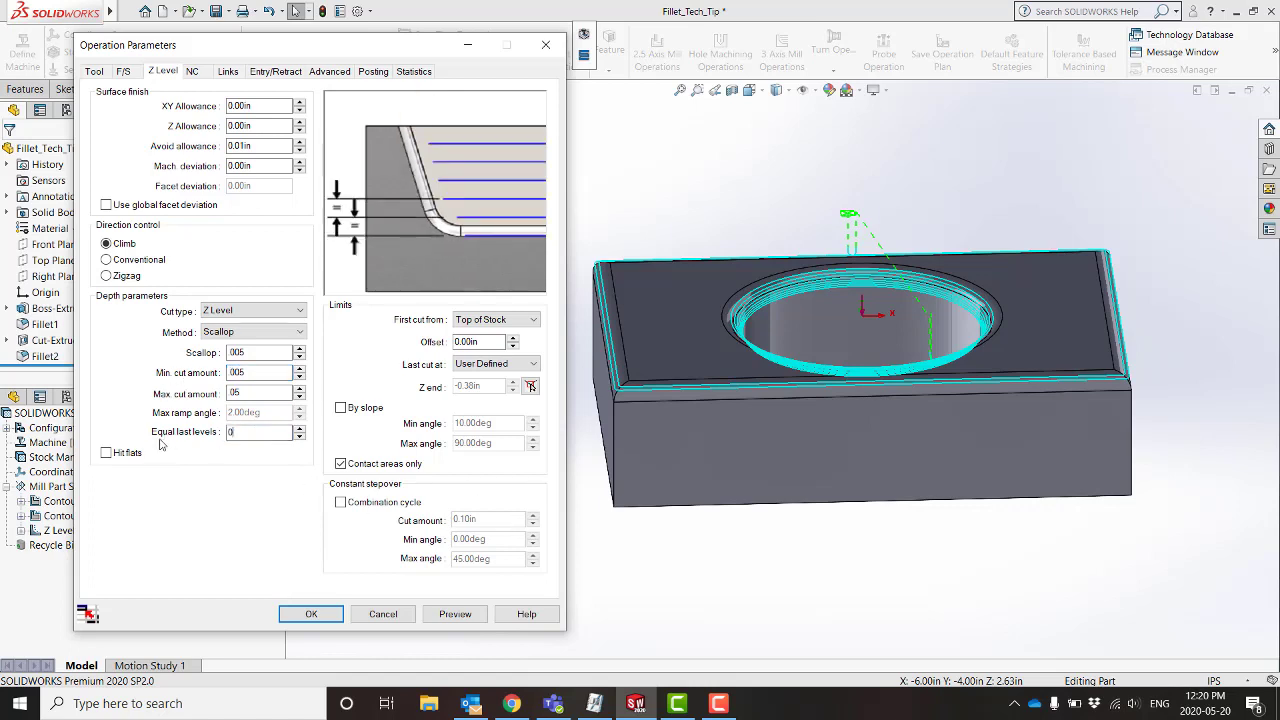
Step: Preview the denser Z Level passes and orbit the part to inspect them
{"action": "left_click", "coordinate": [458, 616]}
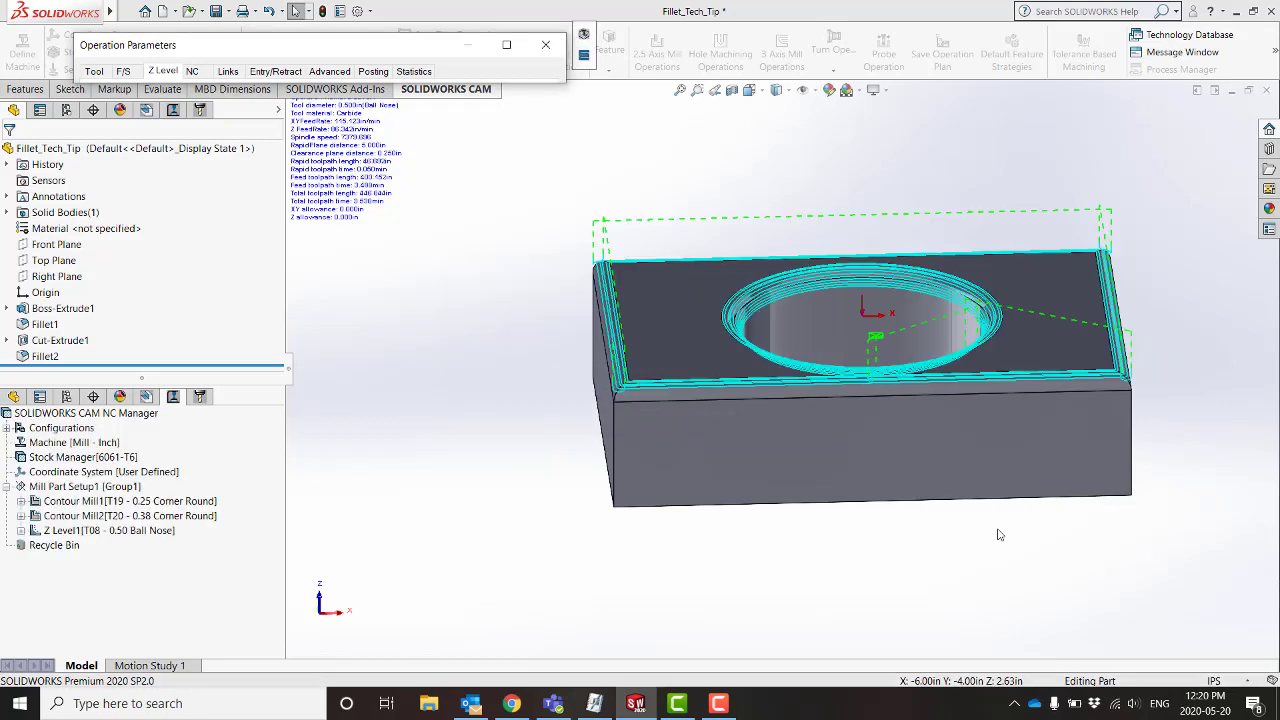
{"action": "middle_click_drag", "start_coordinate": [1009, 513], "coordinate": [1057, 443]}
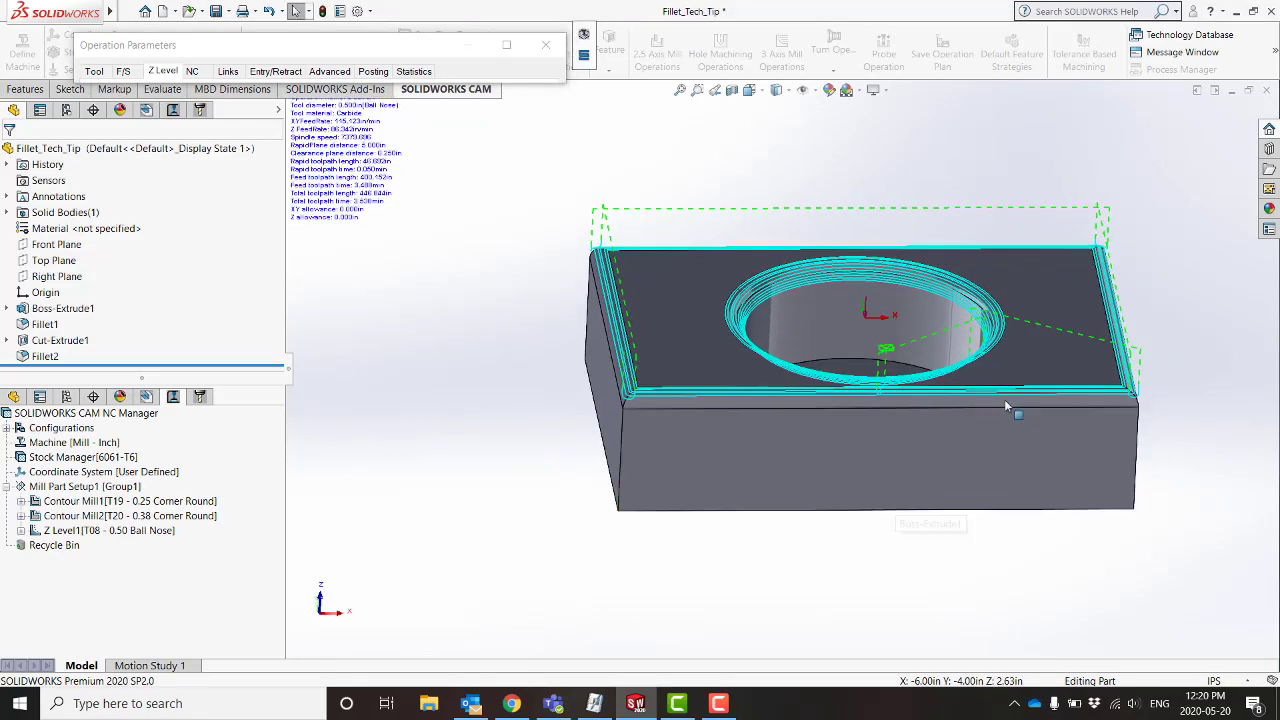
{"action": "scroll", "coordinate": [1014, 408], "scroll_direction": "down", "scroll_amount": 2}
{"action": "middle_click_drag", "start_coordinate": [1195, 430], "coordinate": [1140, 420]}
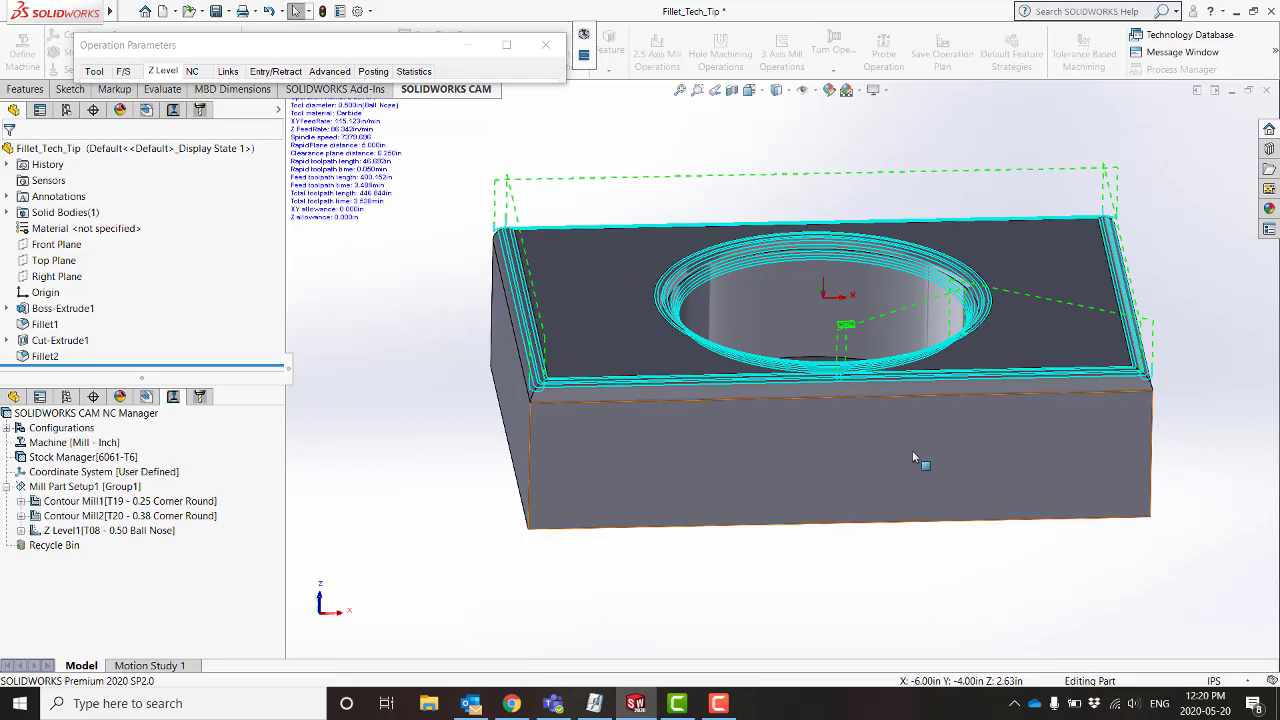
{"action": "middle_click_drag", "start_coordinate": [922, 461], "coordinate": [911, 436]}
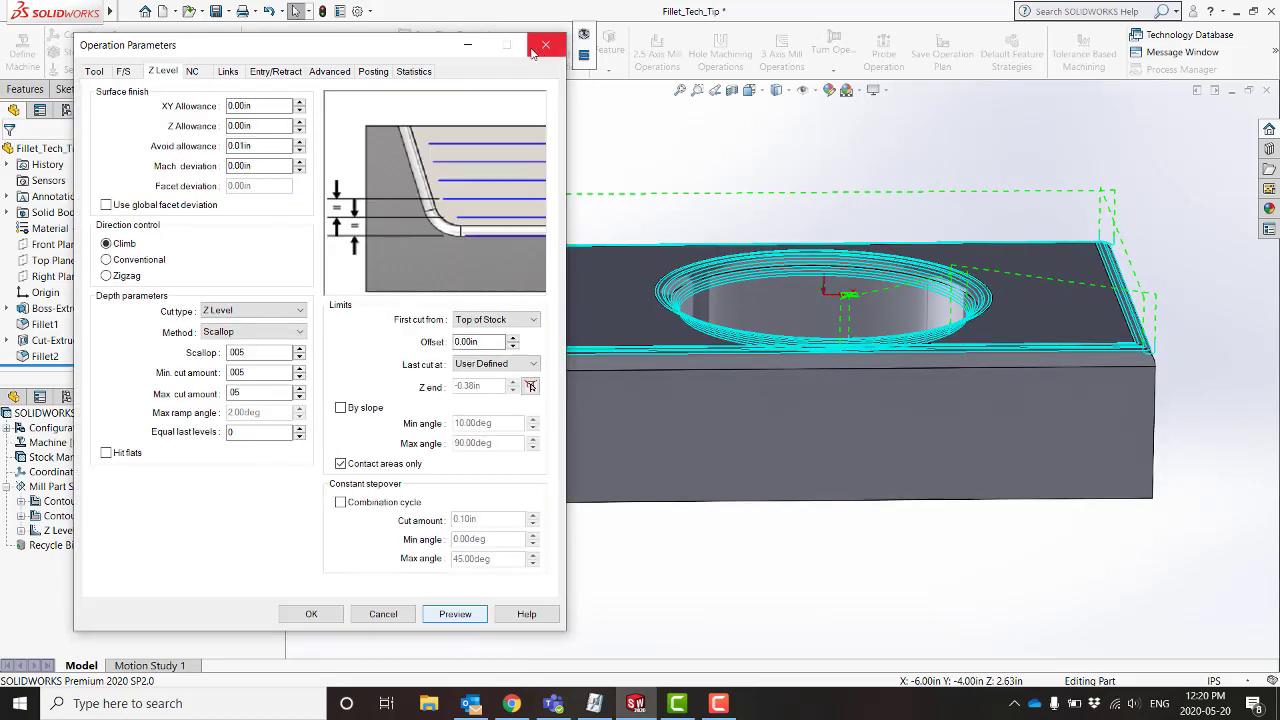
Step: On the Advanced tab, change the Z Level tool condition from On center to Past
{"action": "left_click", "coordinate": [329, 72]}
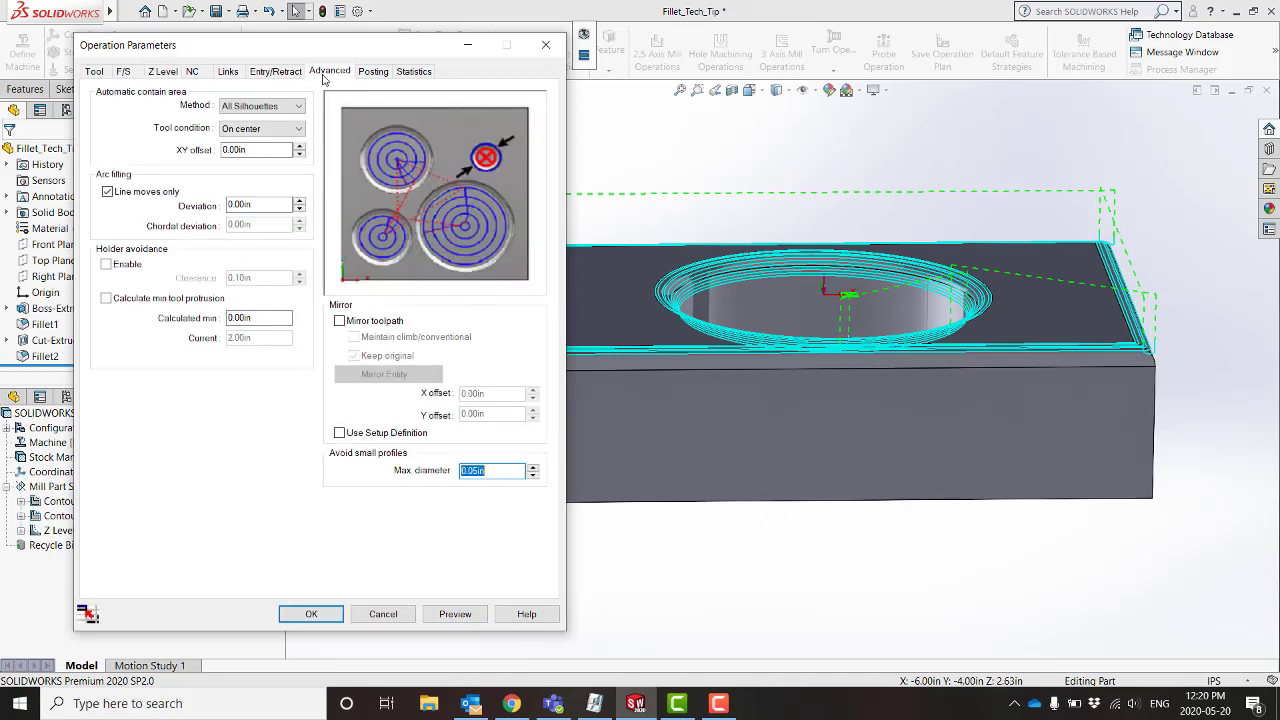
{"action": "left_click", "coordinate": [255, 129]}
{"action": "left_click", "coordinate": [255, 129]}
{"action": "left_click", "coordinate": [250, 149]}
{"action": "left_click", "coordinate": [258, 129]}
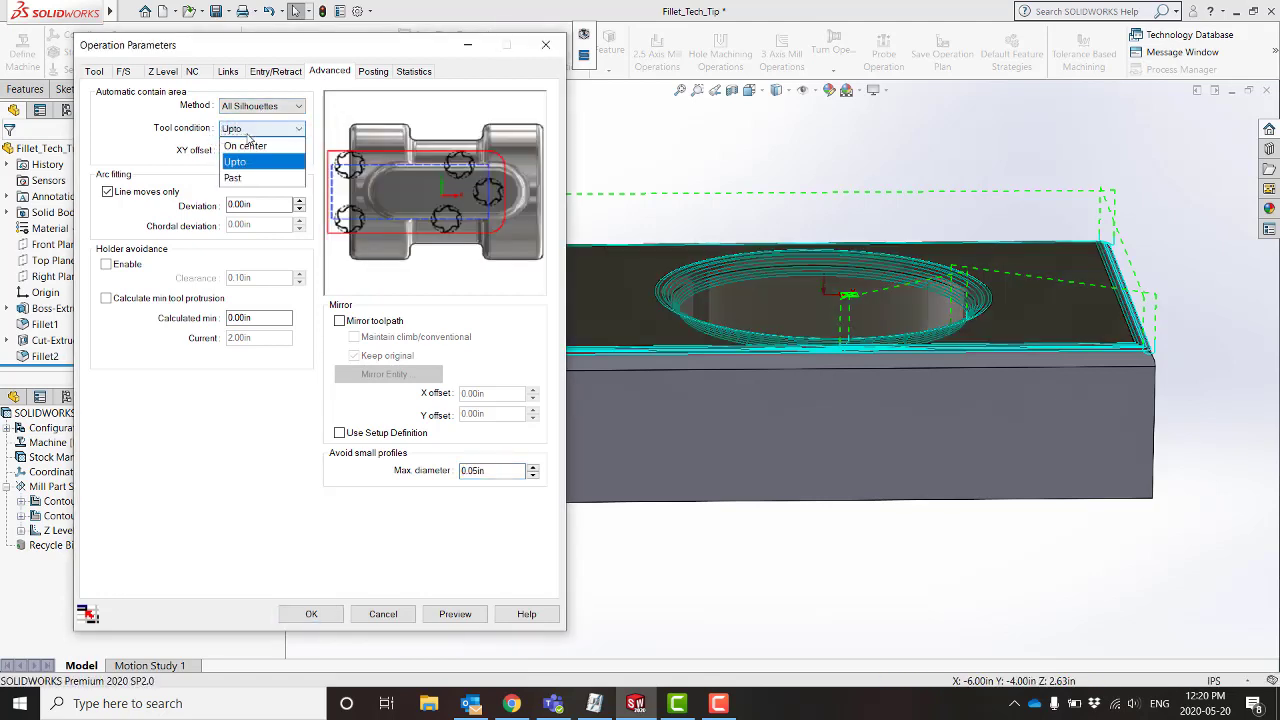
{"action": "left_click", "coordinate": [250, 149]}
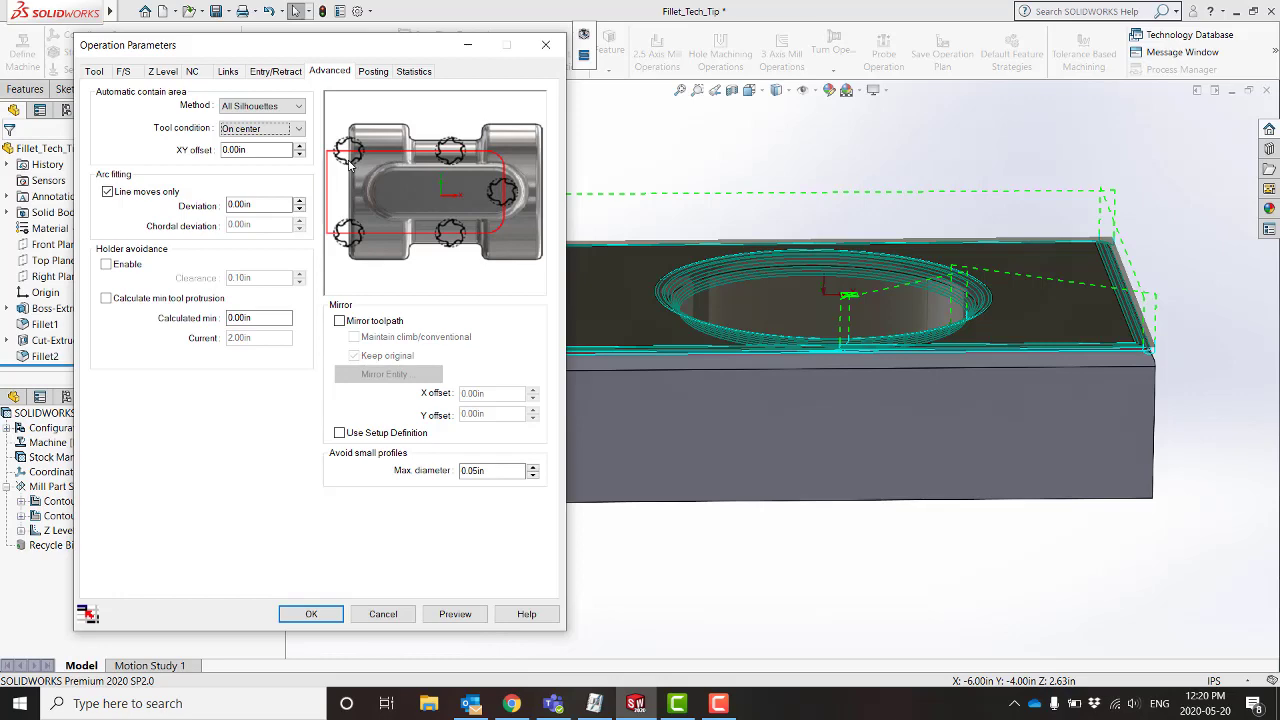
{"action": "scroll", "coordinate": [609, 397], "scroll_direction": "down", "scroll_amount": 2}
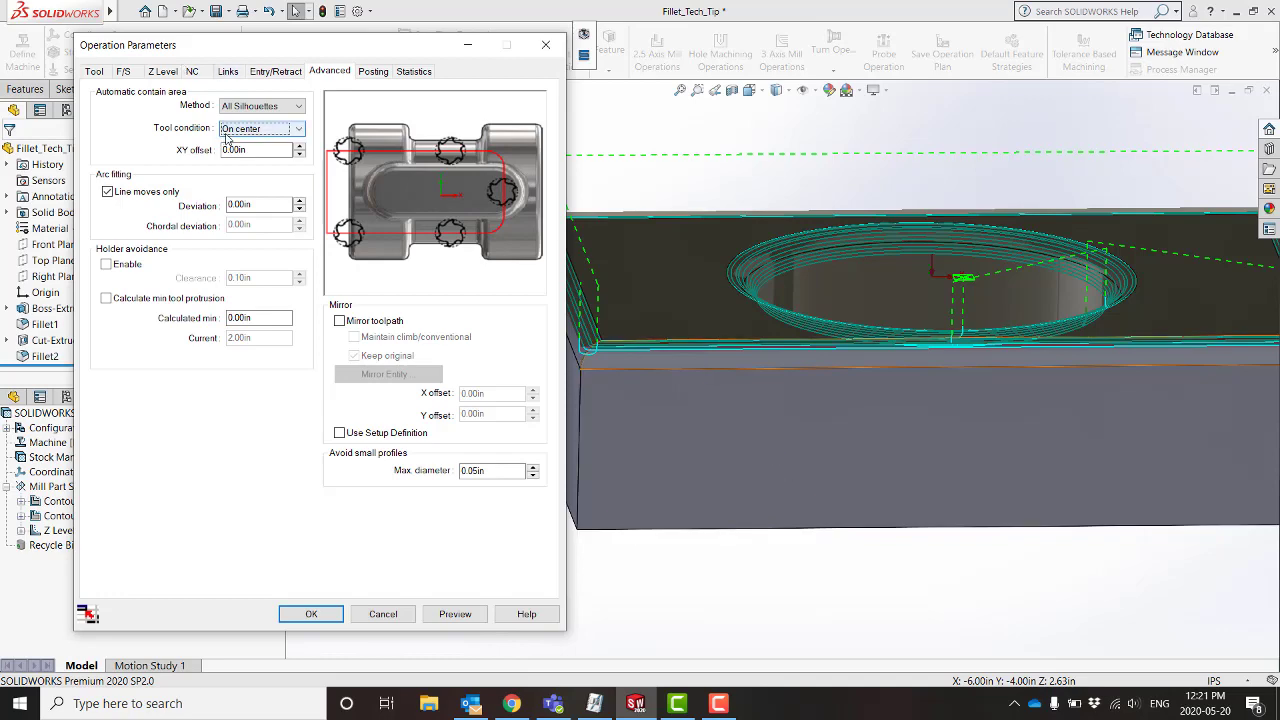
{"action": "left_click", "coordinate": [228, 130]}
{"action": "left_click", "coordinate": [231, 178]}
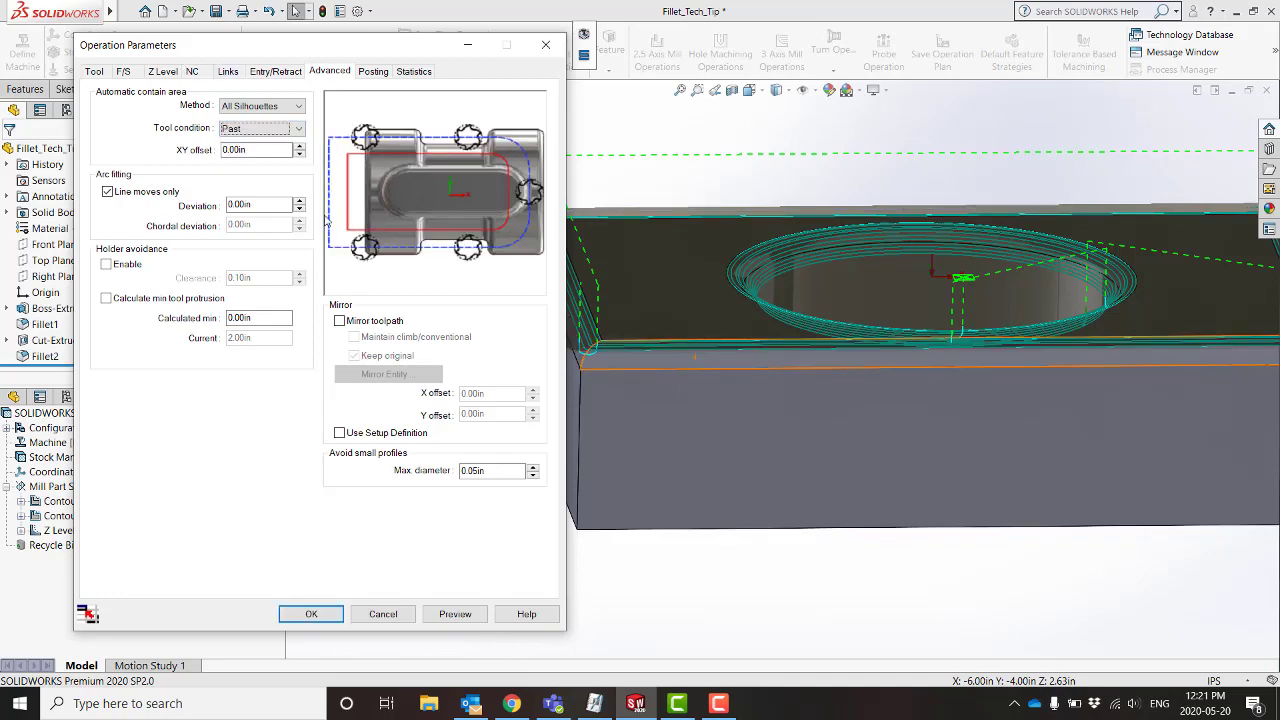
Step: Preview the regenerated Z Level1 toolpath from a near-front view and accept the operation parameters
{"action": "left_click", "coordinate": [455, 614]}
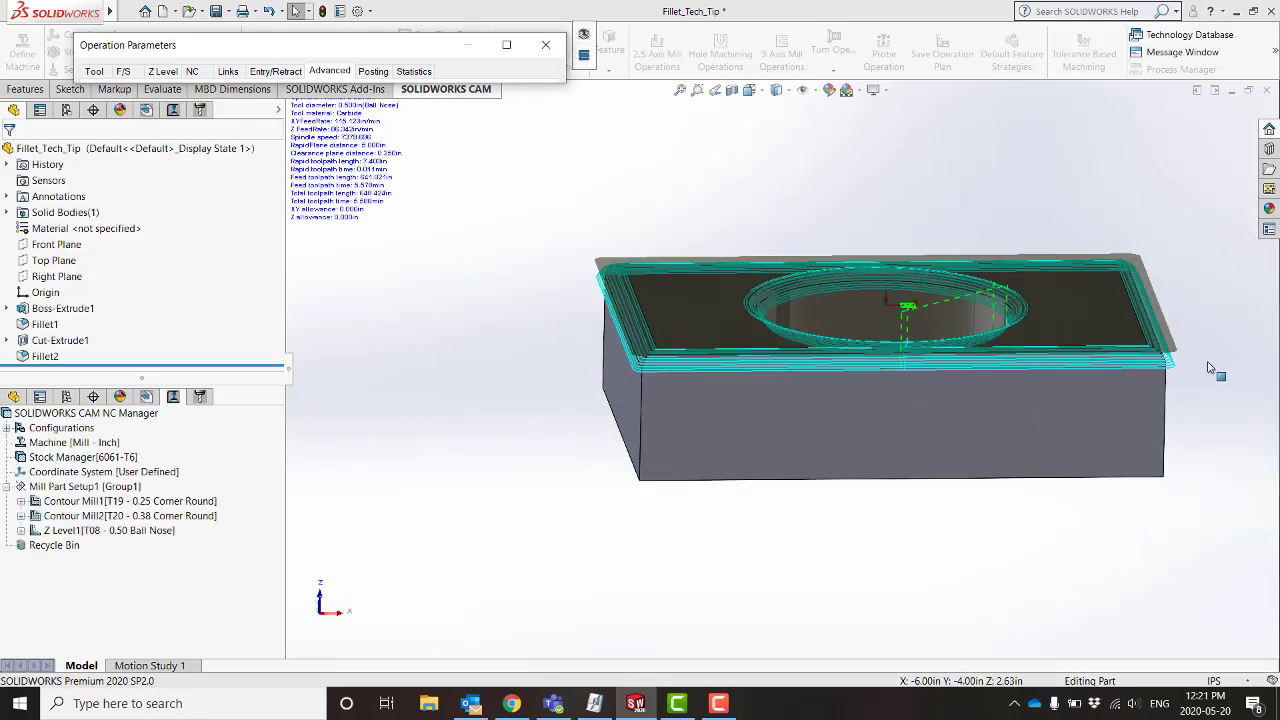
{"action": "middle_click_drag", "start_coordinate": [1207, 368], "coordinate": [1192, 400]}
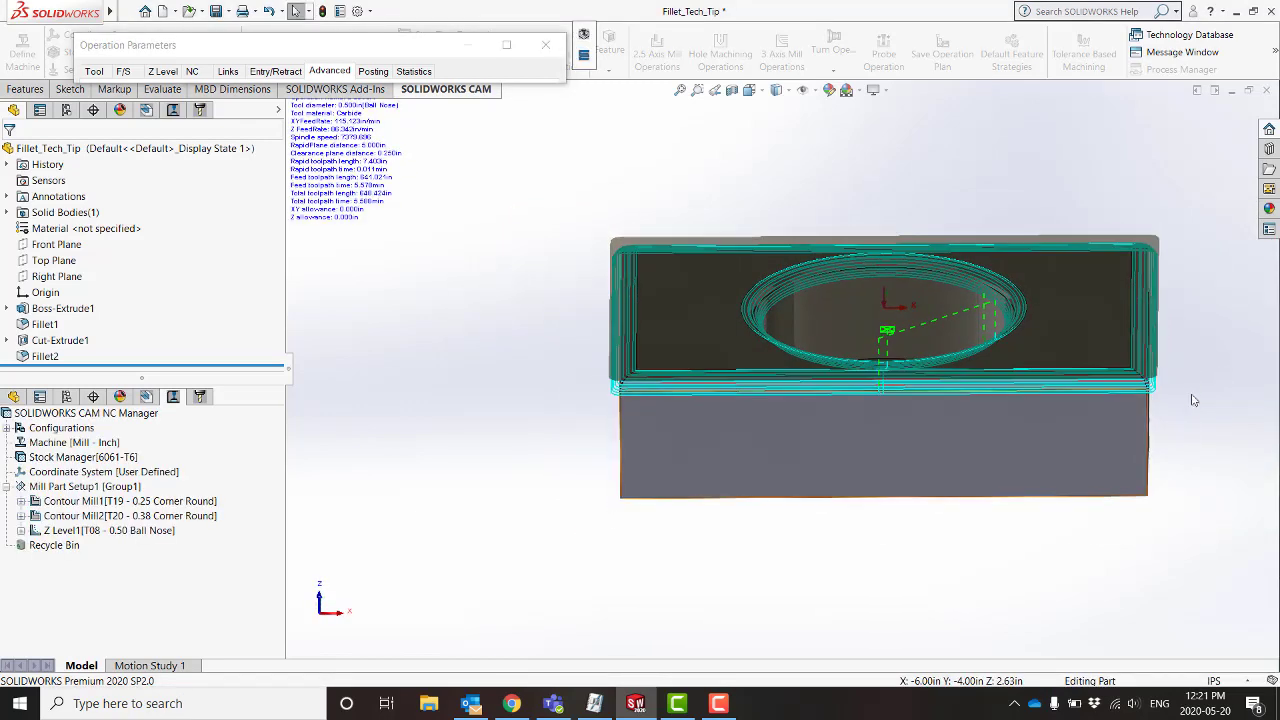
{"action": "left_click", "coordinate": [505, 45]}
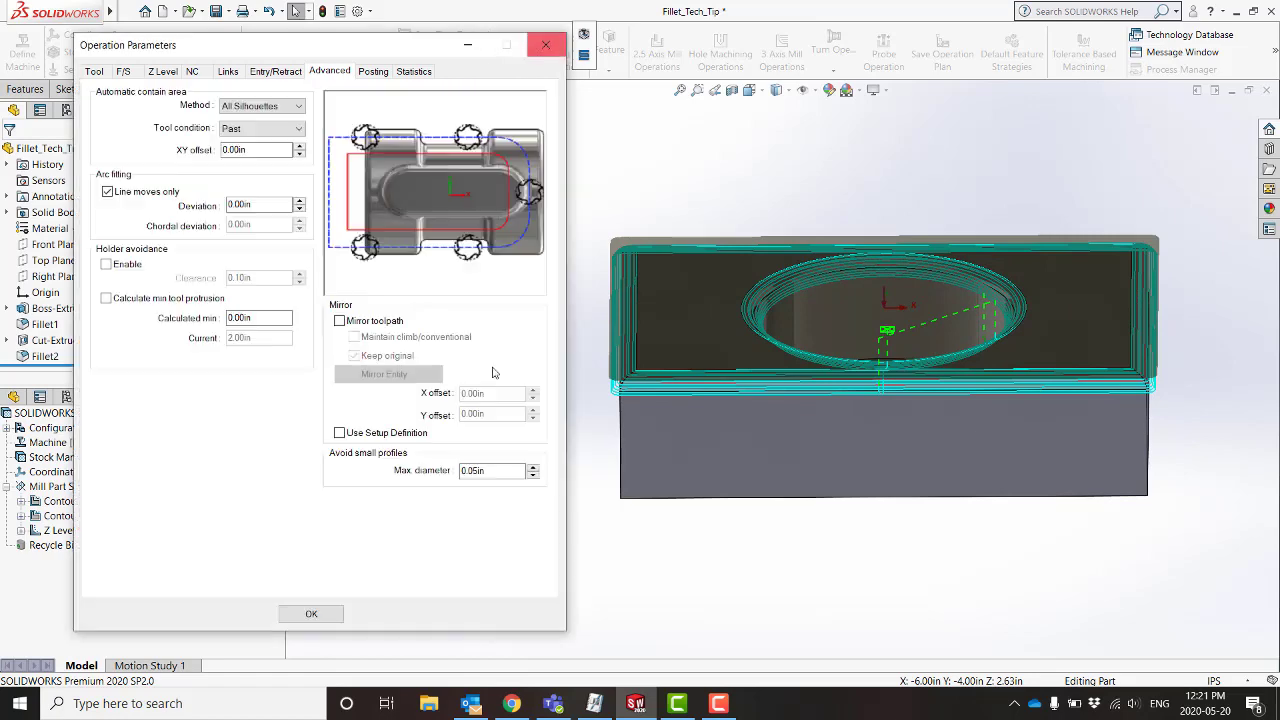
{"action": "left_click", "coordinate": [306, 612]}
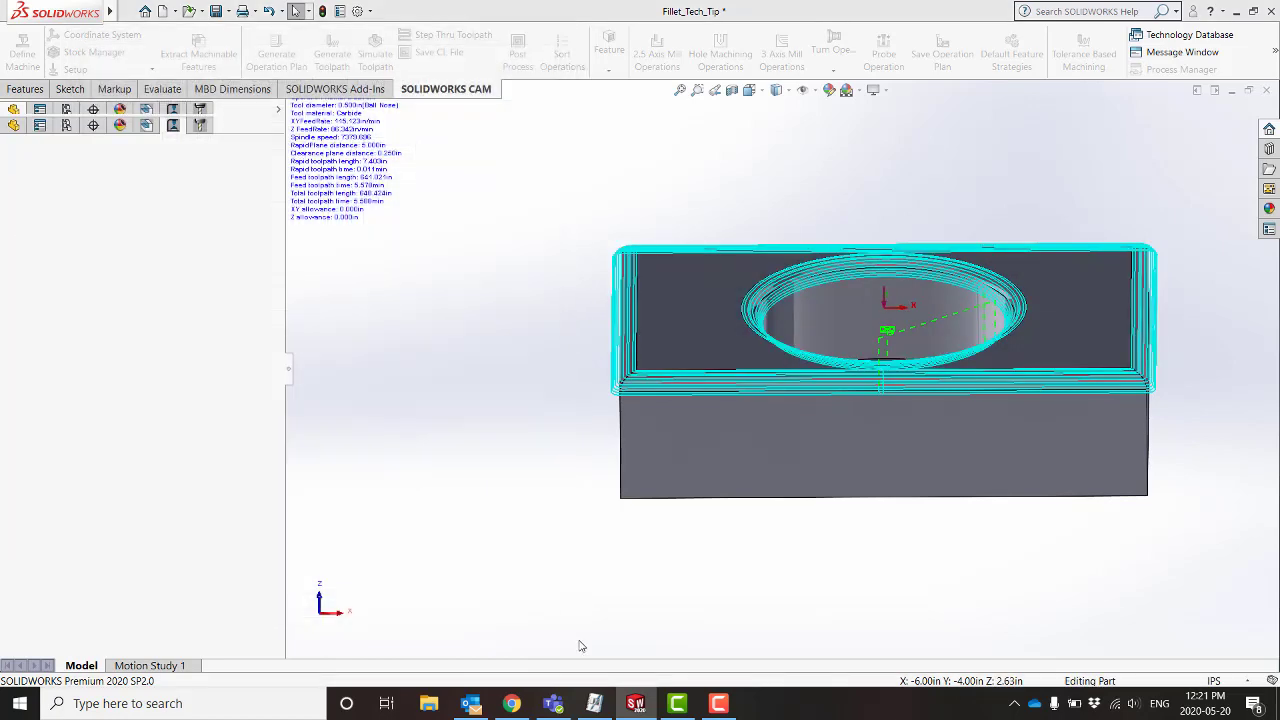
Step: Start the Z Level1 toolpath simulation on stock with speed at maximum
{"action": "middle_click_drag", "start_coordinate": [997, 437], "coordinate": [1000, 443]}
{"action": "right_click", "coordinate": [60, 259]}
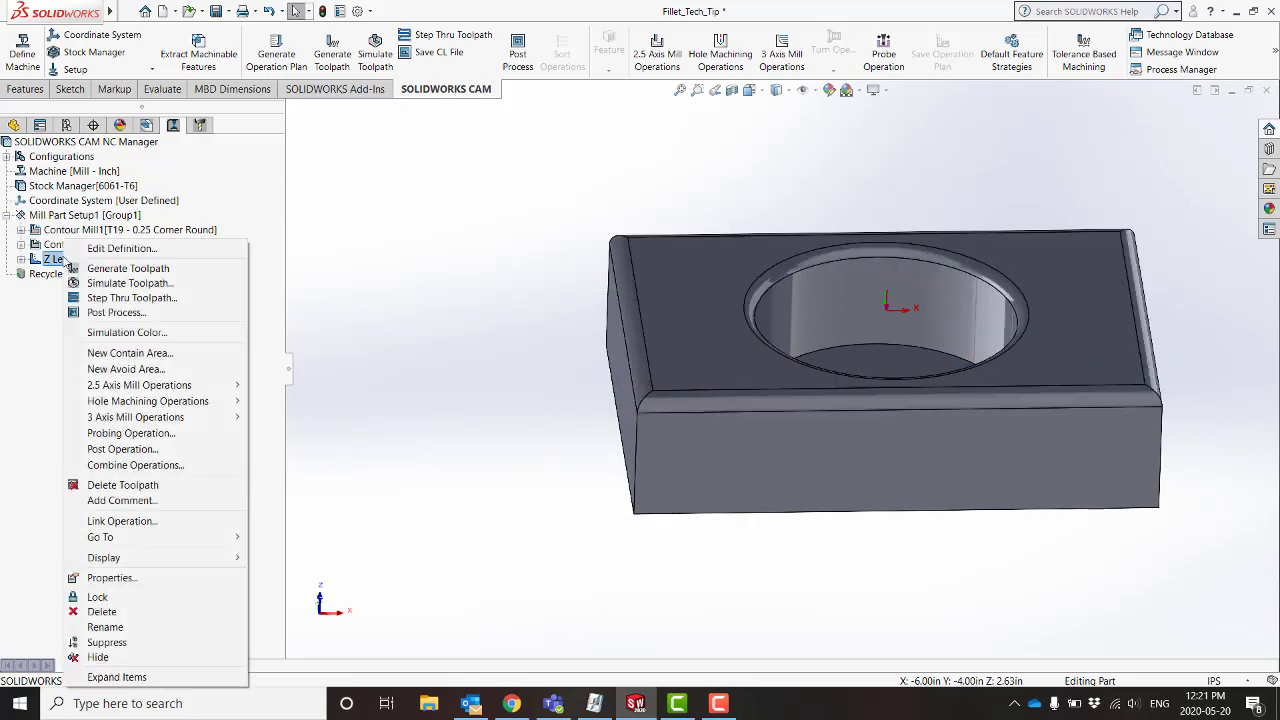
{"action": "left_click", "coordinate": [125, 283]}
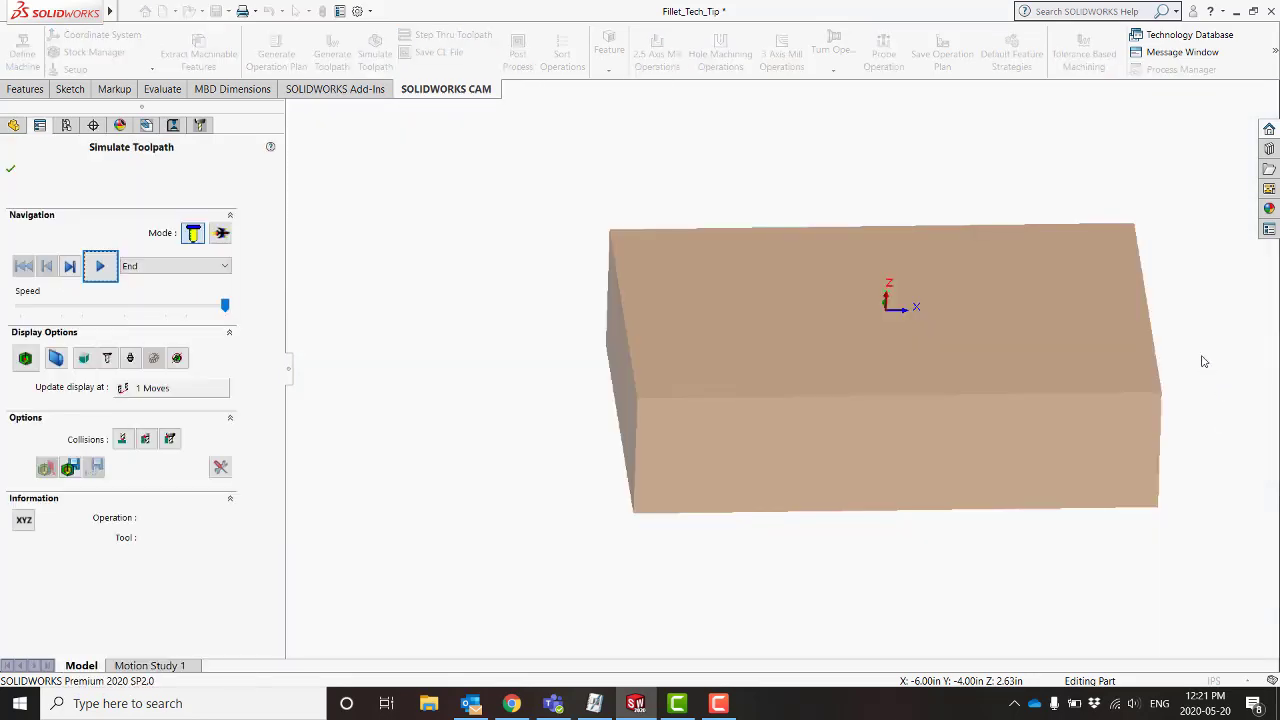
{"action": "scroll", "coordinate": [1204, 361], "scroll_direction": "down", "scroll_amount": 2}
{"action": "left_click_drag", "start_coordinate": [224, 305], "coordinate": [248, 312]}
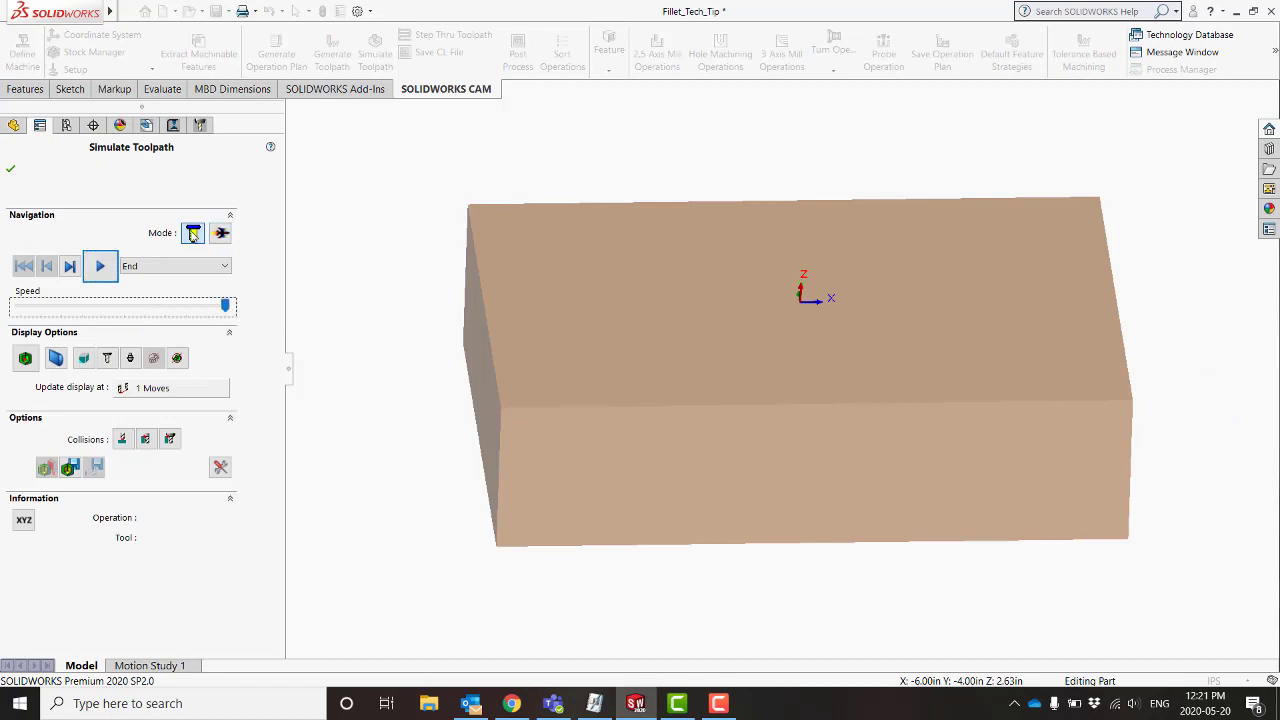
Step: Run the simulation in turbo mode to Next Toolpath, then inspect the filleted edges and hole rim
{"action": "left_click", "coordinate": [221, 233]}
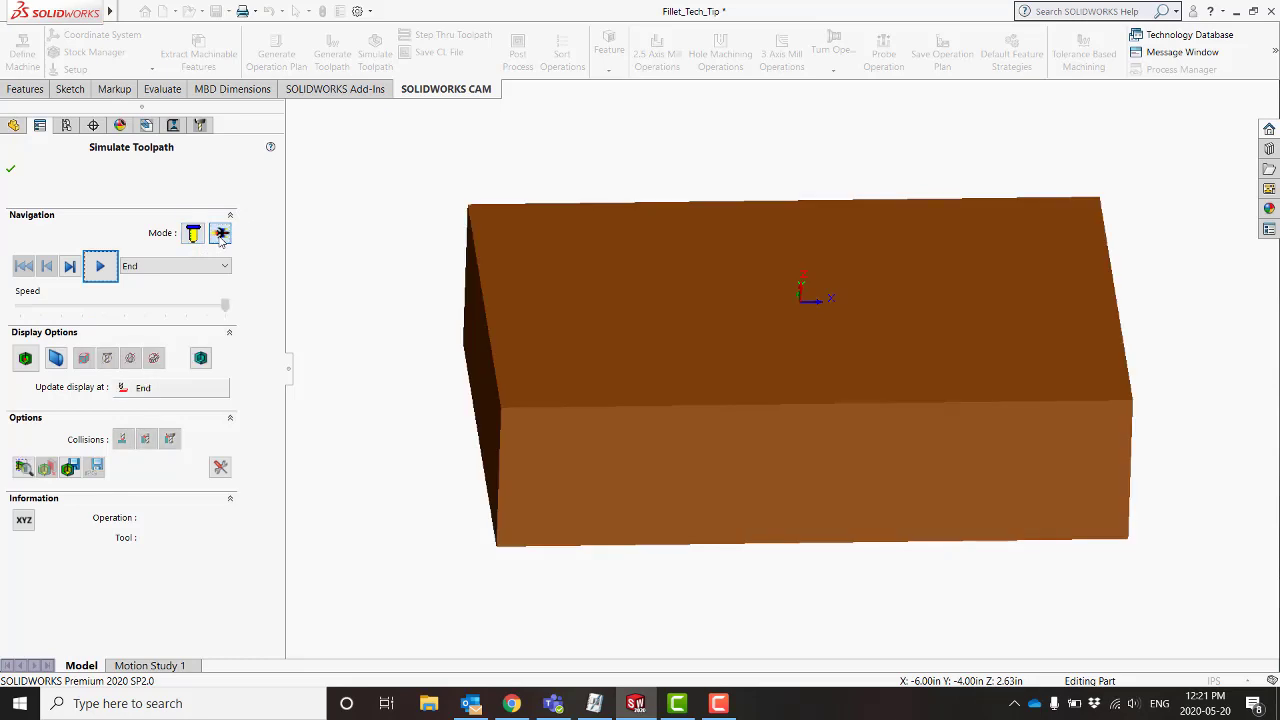
{"action": "left_click", "coordinate": [219, 266]}
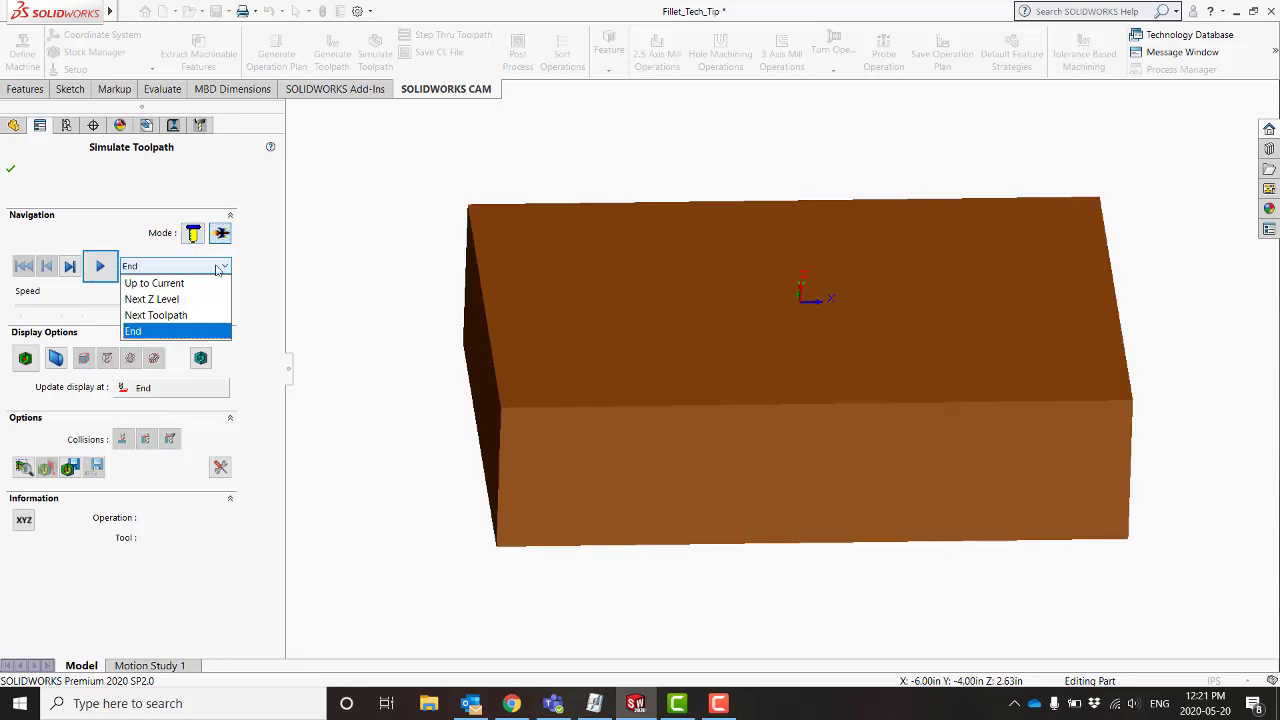
{"action": "left_click", "coordinate": [187, 316]}
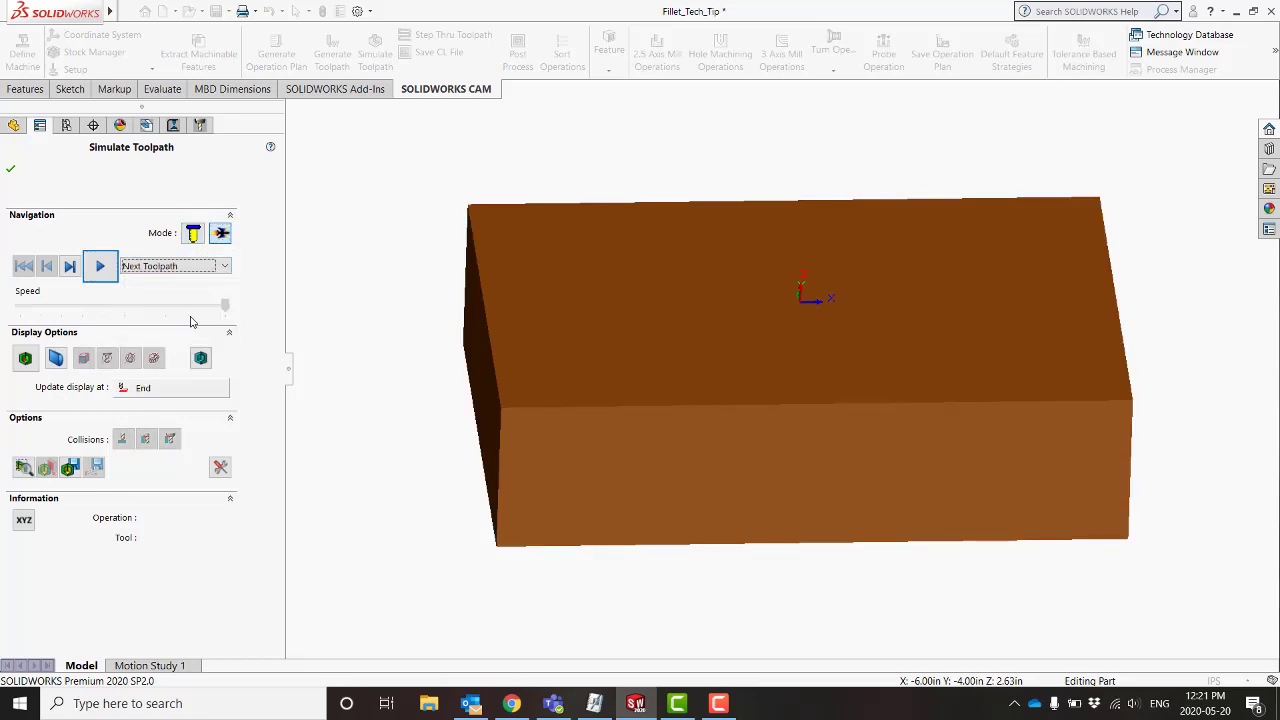
{"action": "left_click", "coordinate": [111, 269]}
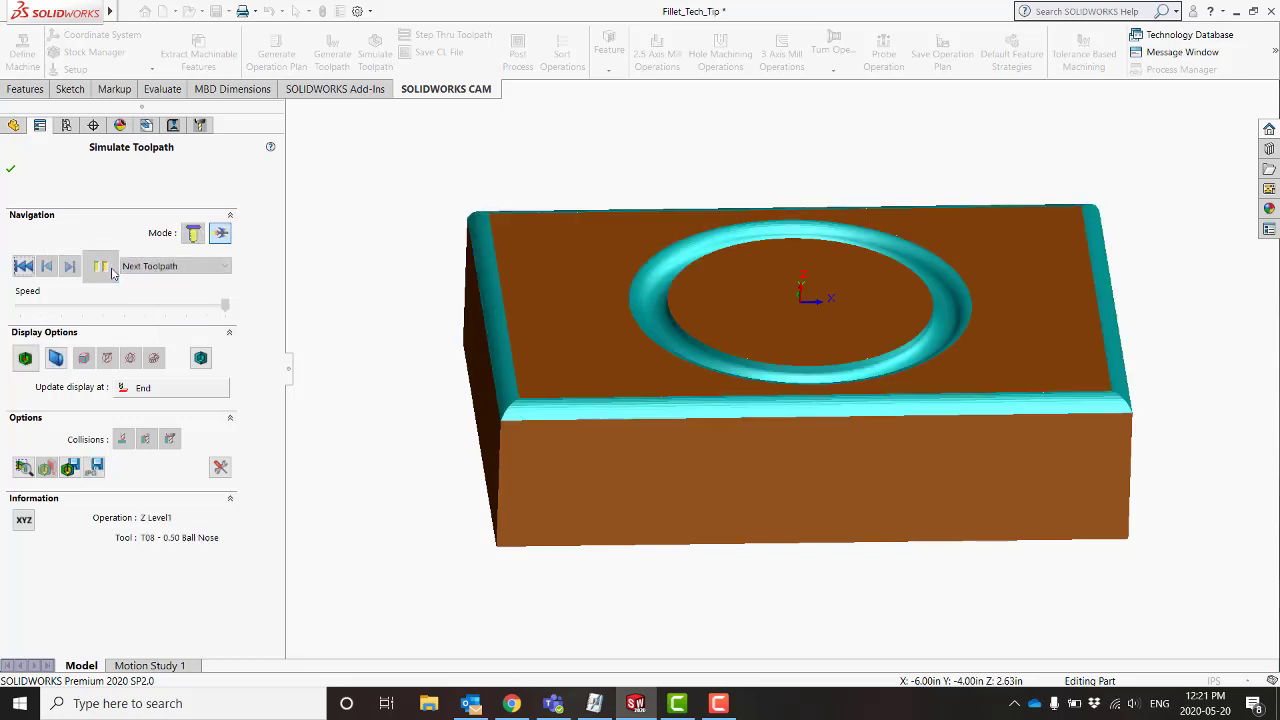
{"action": "middle_click_drag", "start_coordinate": [906, 476], "coordinate": [888, 412]}
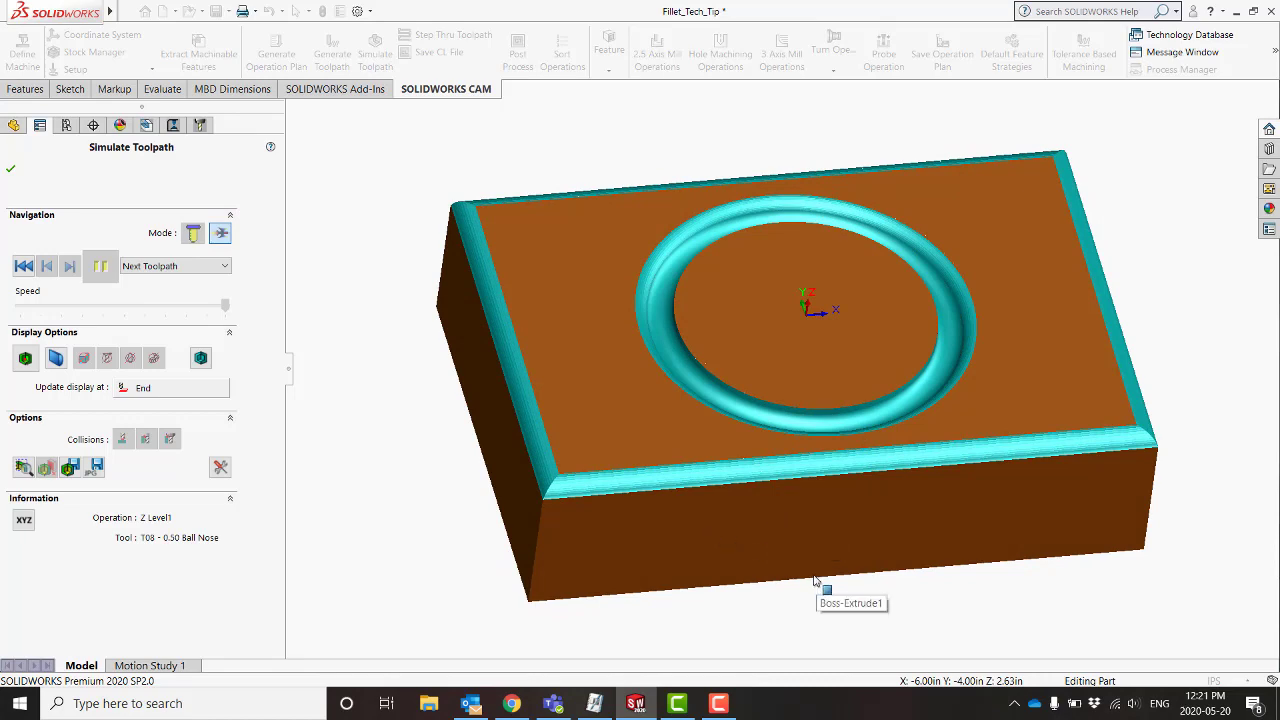
{"action": "middle_click_drag", "start_coordinate": [815, 565], "coordinate": [786, 520]}
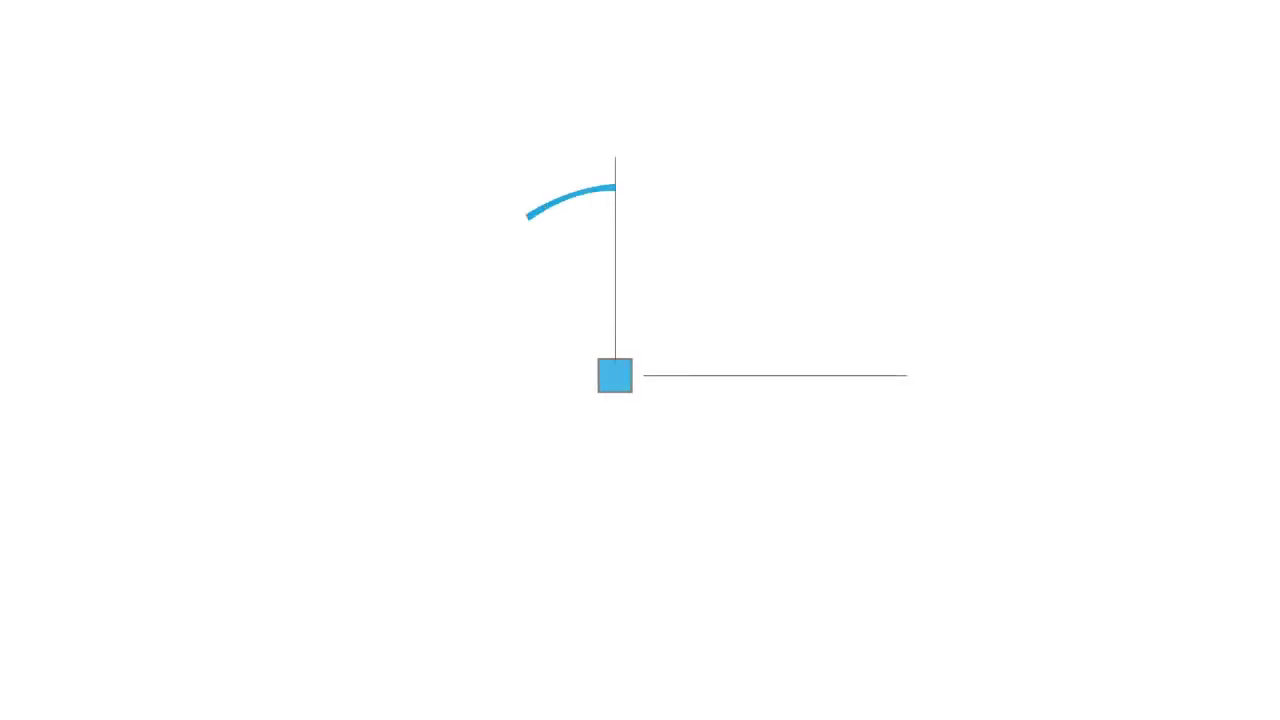